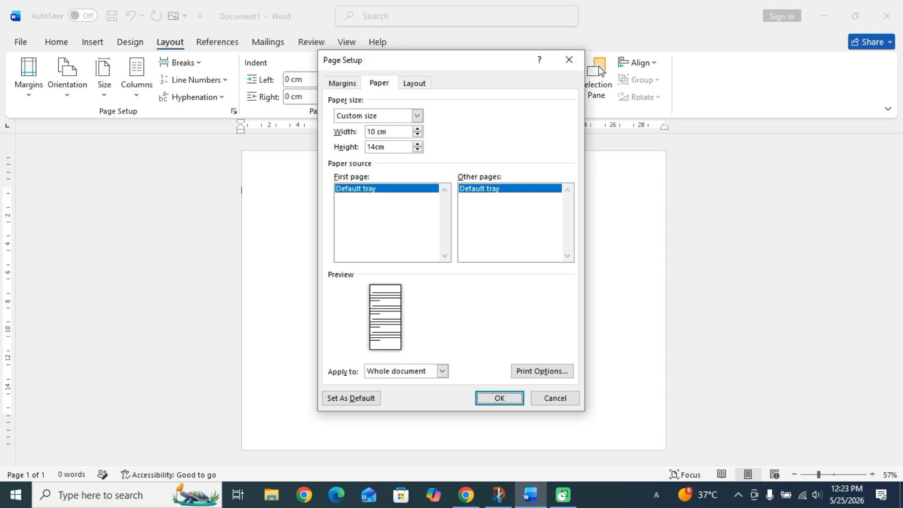
Apply the custom 10 cm wide by 14 cm tall page size to the document.
key("Return")
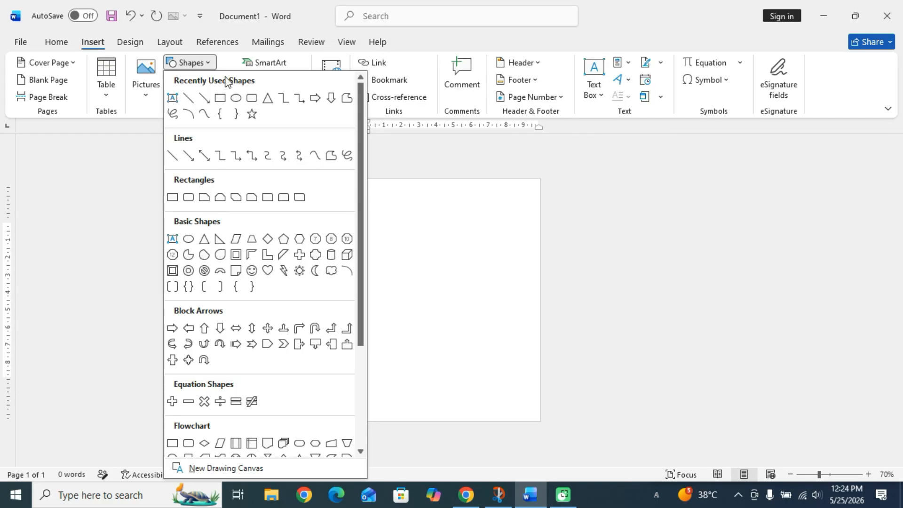
Draw a circle near the top of the page and set its outline width to 10 pt.
left_click(241, 97)
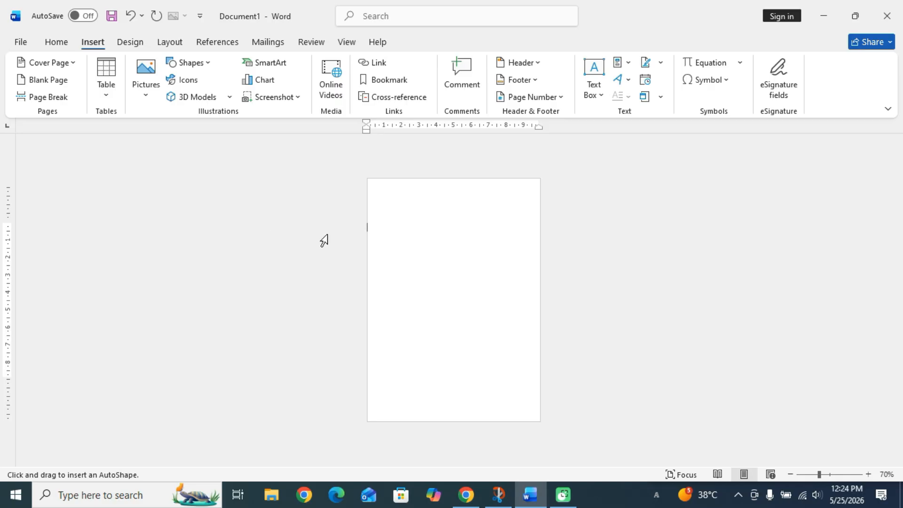
mouse_move(433, 224)
left_mouse_down()
mouse_move(449, 273)
mouse_move(455, 245)
left_mouse_up()
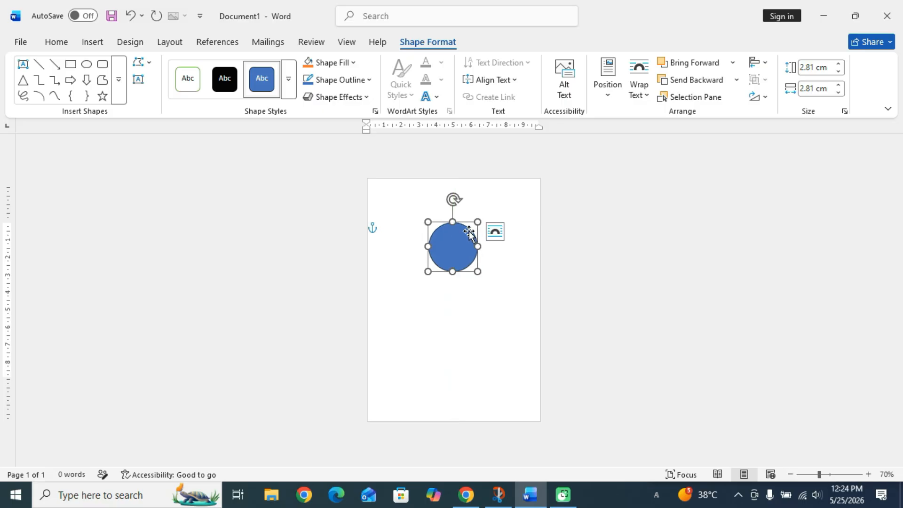
left_click(357, 89)
mouse_move(423, 345)
left_click(517, 464)
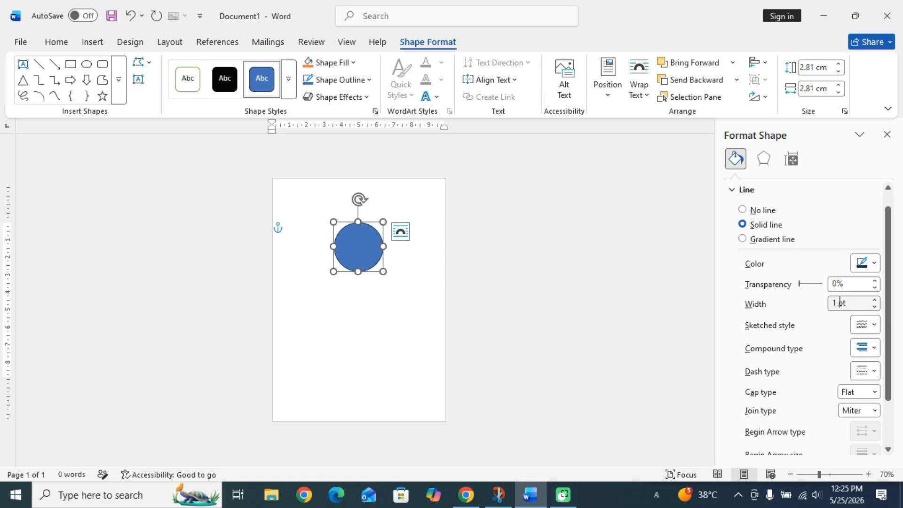
left_click_drag(837, 303, 790, 319)
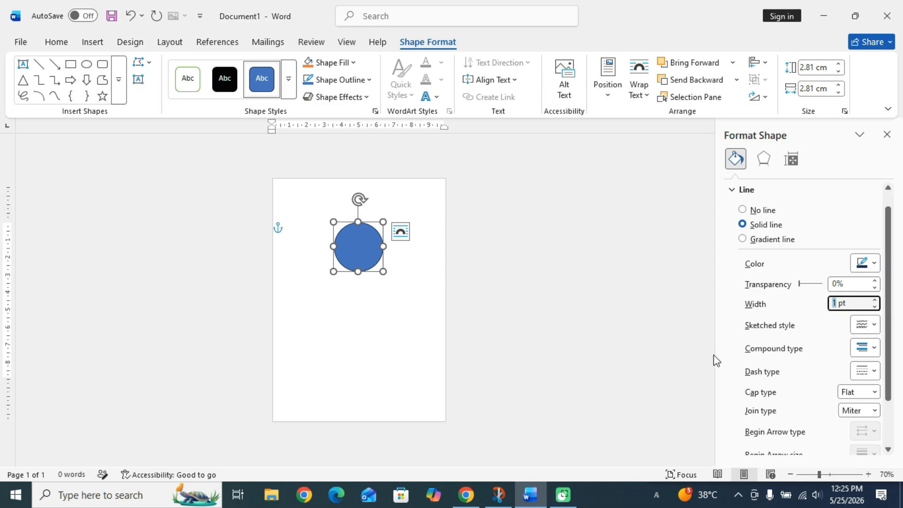
type("10")
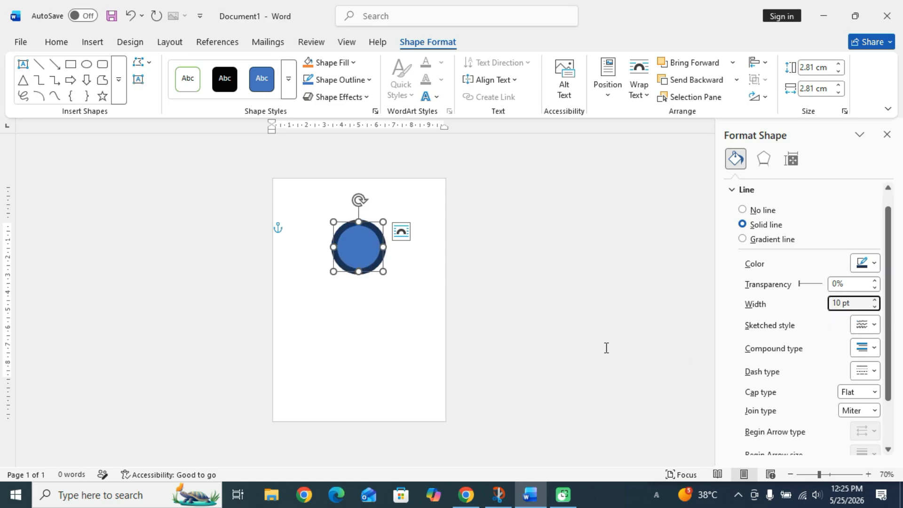
Make the circle's outline gold and choose a picture fill for it.
left_click(865, 264)
left_click(761, 220)
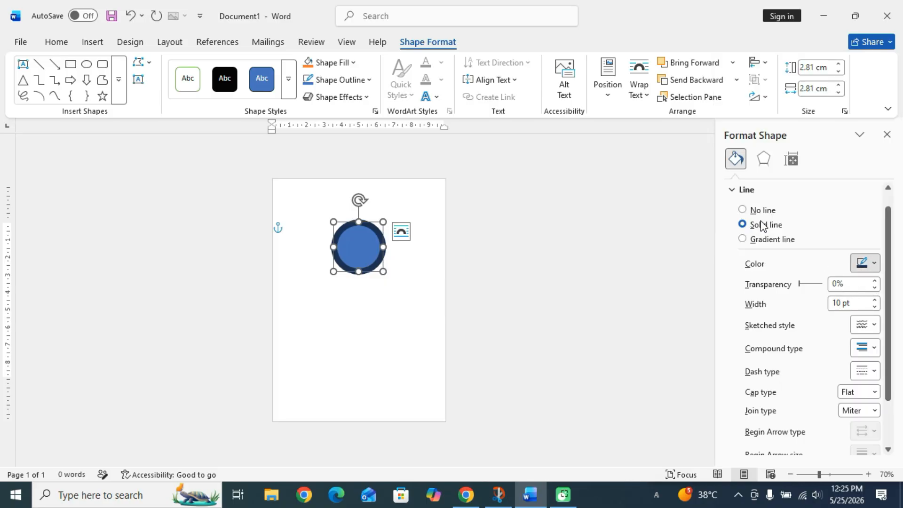
left_click(359, 258)
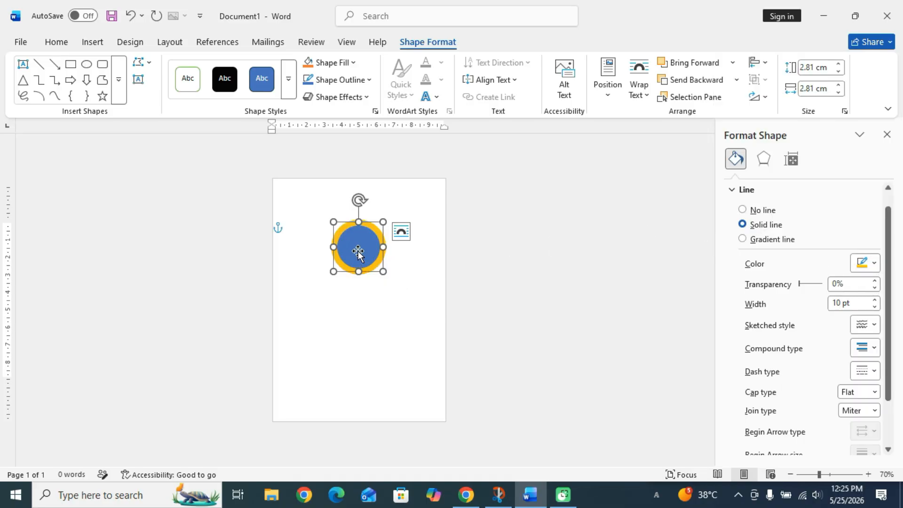
left_click(352, 63)
left_click(342, 328)
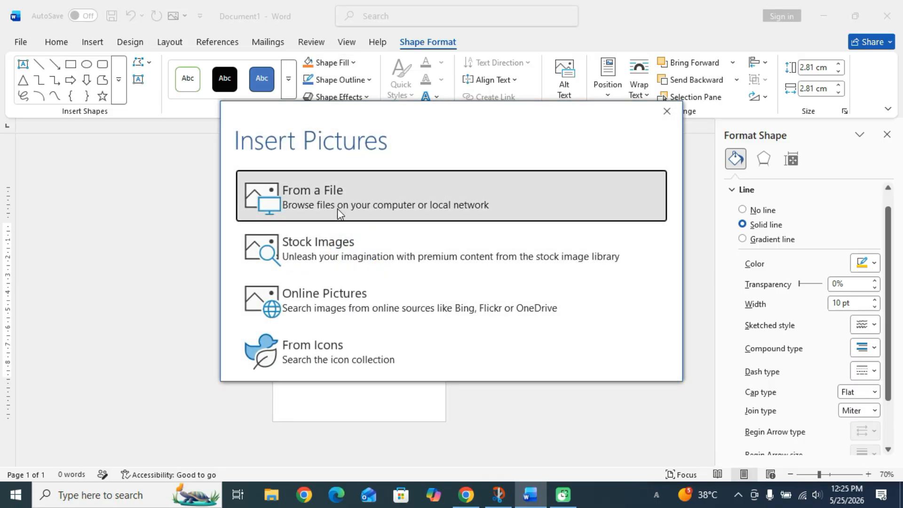
Insert the 'download' photo from the Downloads folder into the gold-ringed circle.
left_click(340, 207)
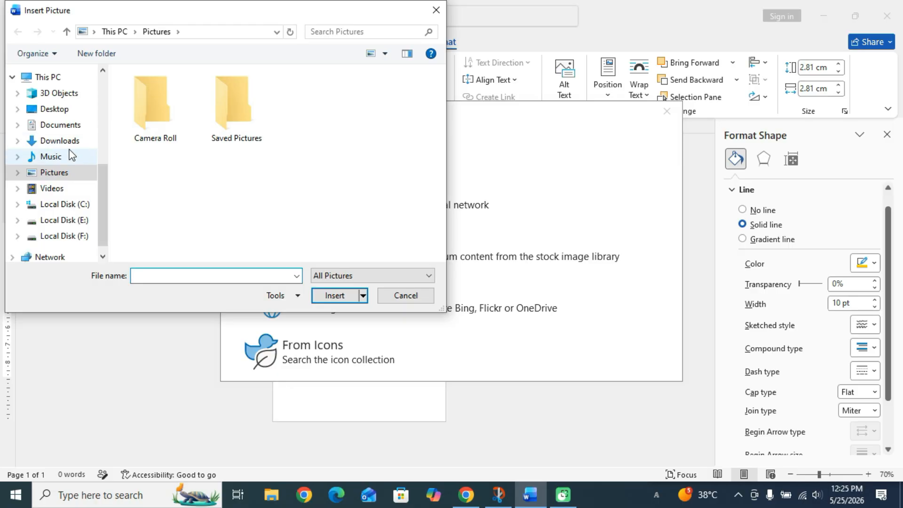
left_click(66, 141)
left_click(201, 115)
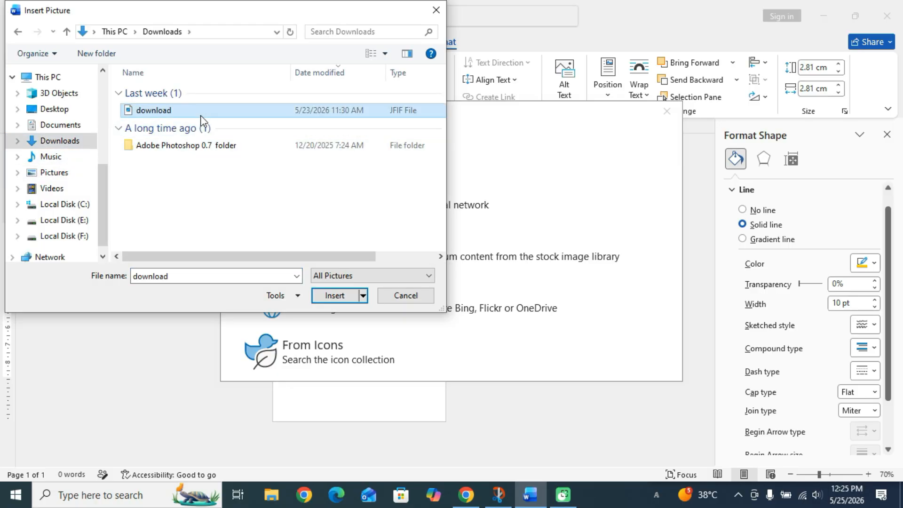
left_click(325, 294)
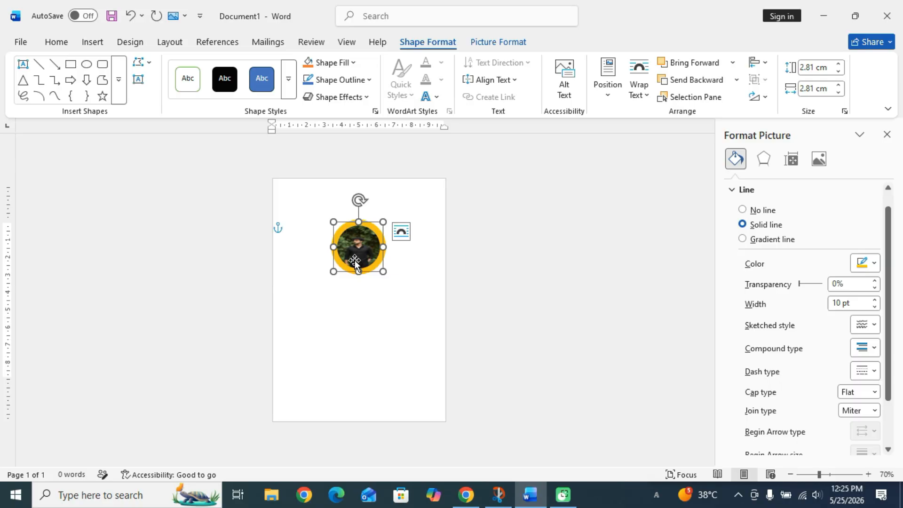
right_click(355, 263)
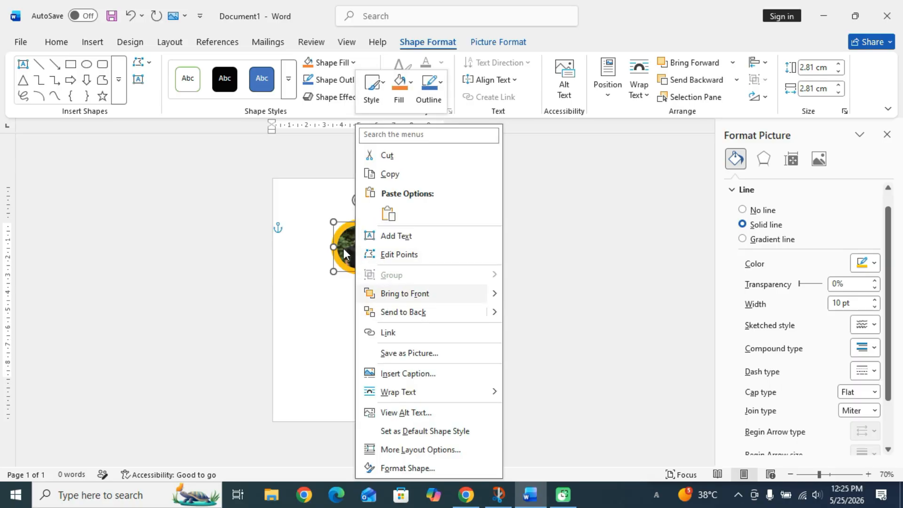
left_click(346, 253)
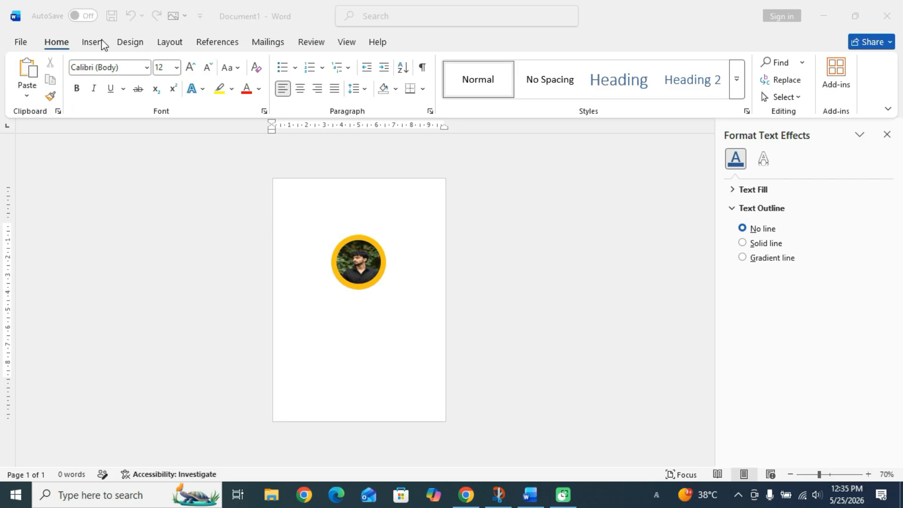
Draw a straight line from the page's top-left corner to the photo circle.
left_click(95, 41)
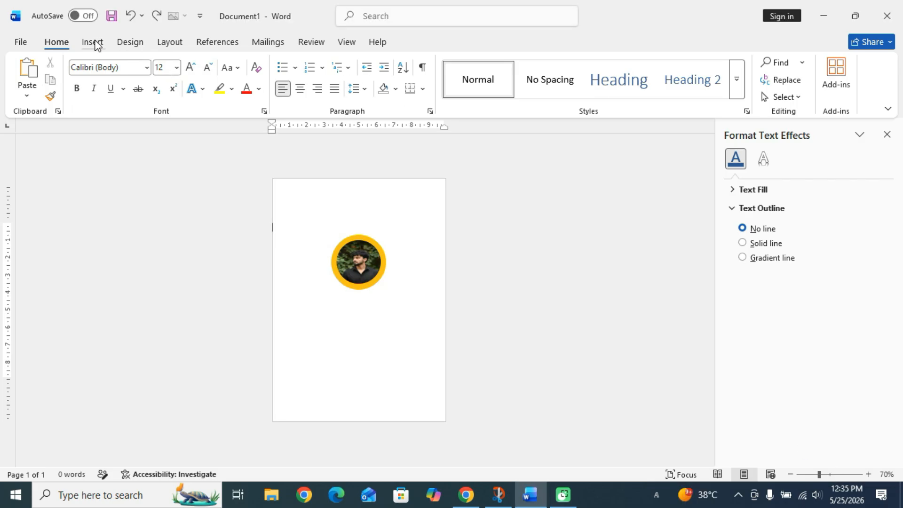
left_click(102, 47)
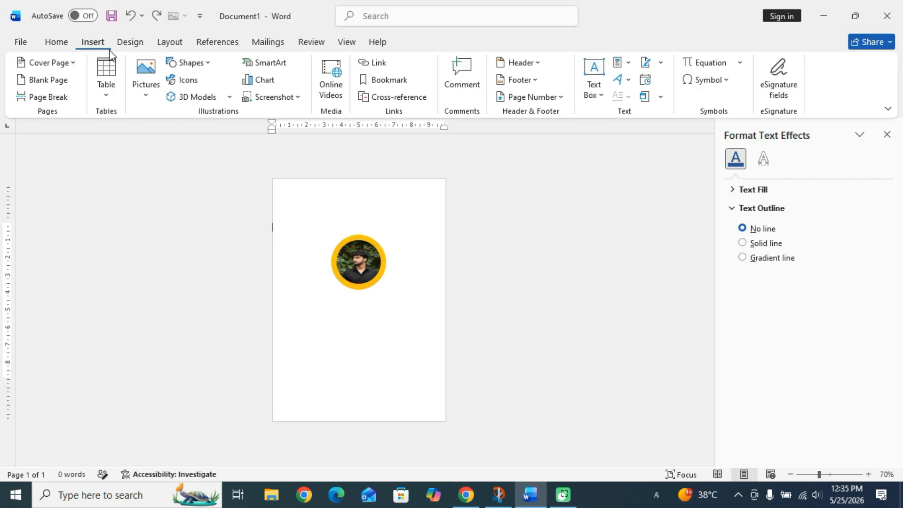
left_click(191, 62)
left_click(173, 97)
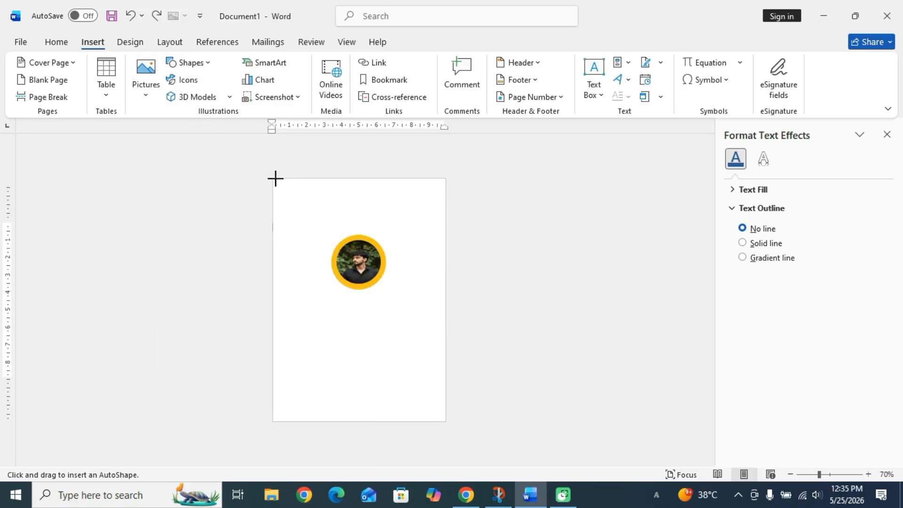
left_click_drag(272, 179, 333, 271)
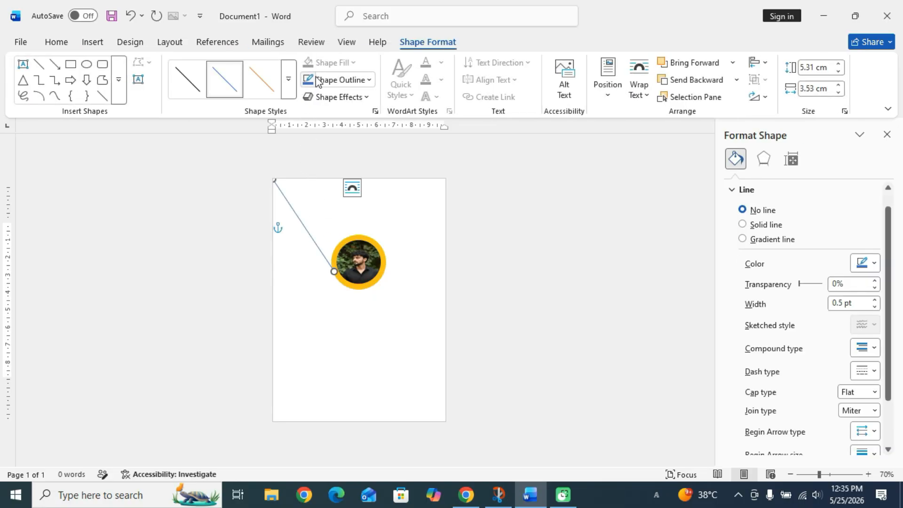
Give the line an 8 pt gold outline and extend its end to the circle's edge.
left_click(338, 80)
mouse_move(362, 345)
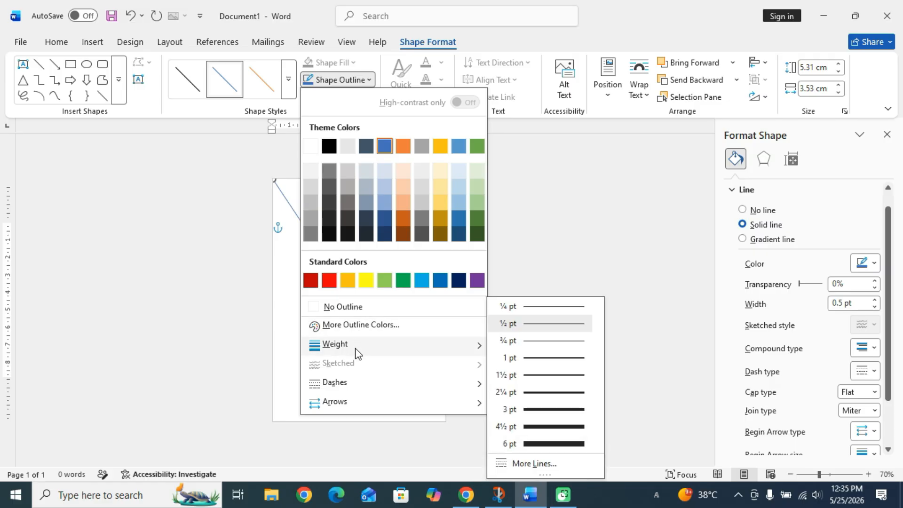
left_click(578, 466)
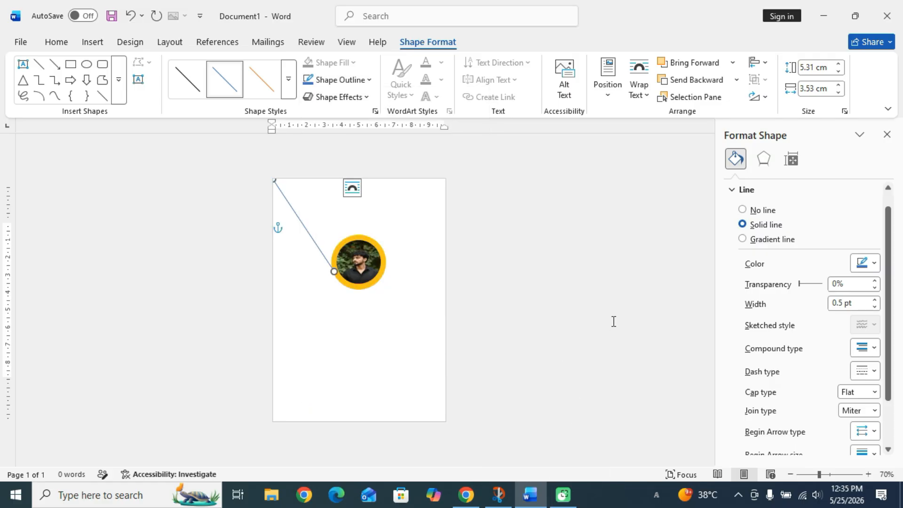
left_click_drag(845, 301, 825, 312)
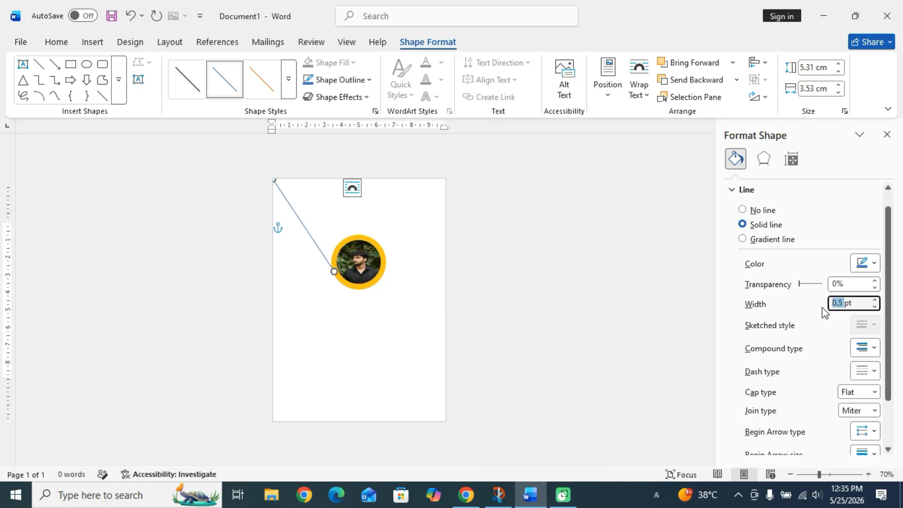
key("BackSpace")
type("8")
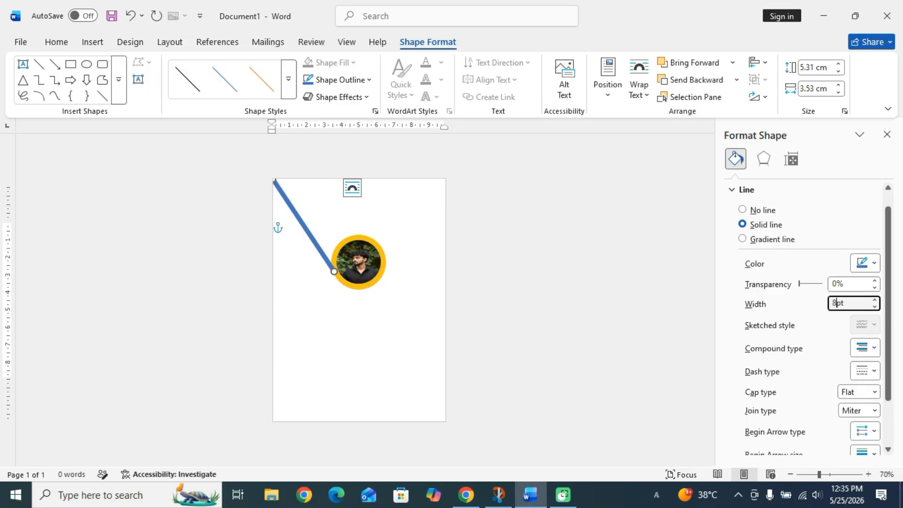
left_click(874, 264)
left_click(760, 220)
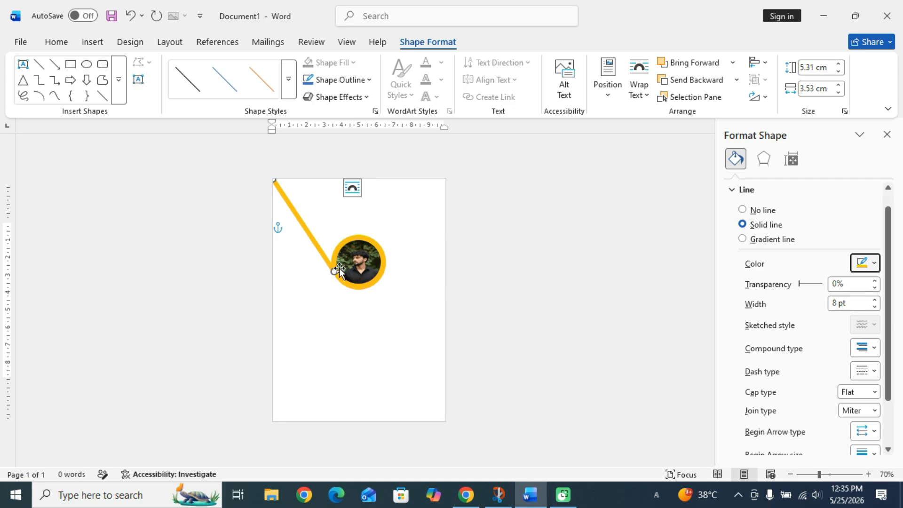
left_click_drag(335, 271, 336, 268)
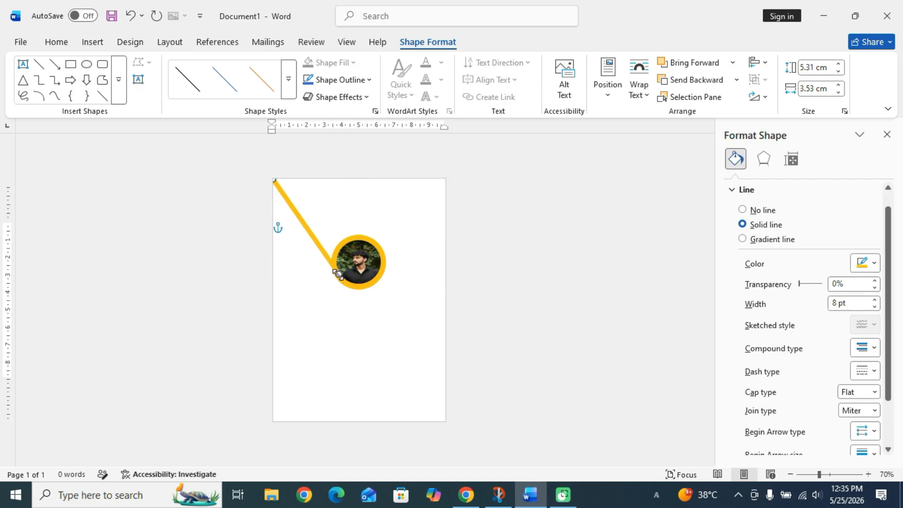
left_click(361, 309)
Duplicate the gold line and move the copy from the circle to the right edge.
left_click(331, 261)
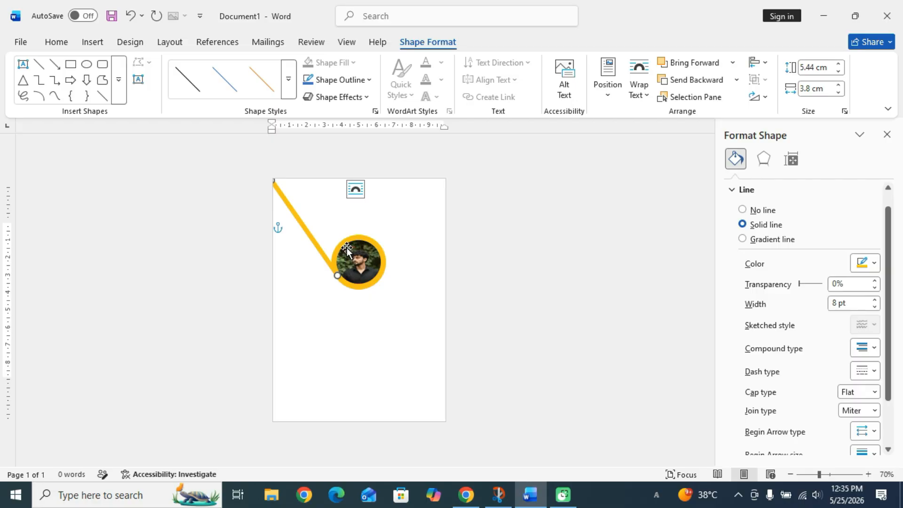
key("ctrl+d")
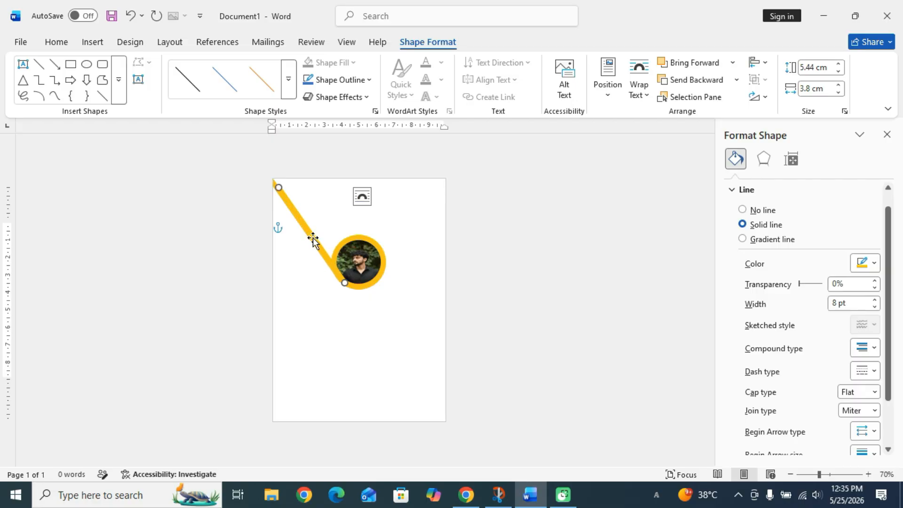
left_click_drag(312, 239, 418, 294)
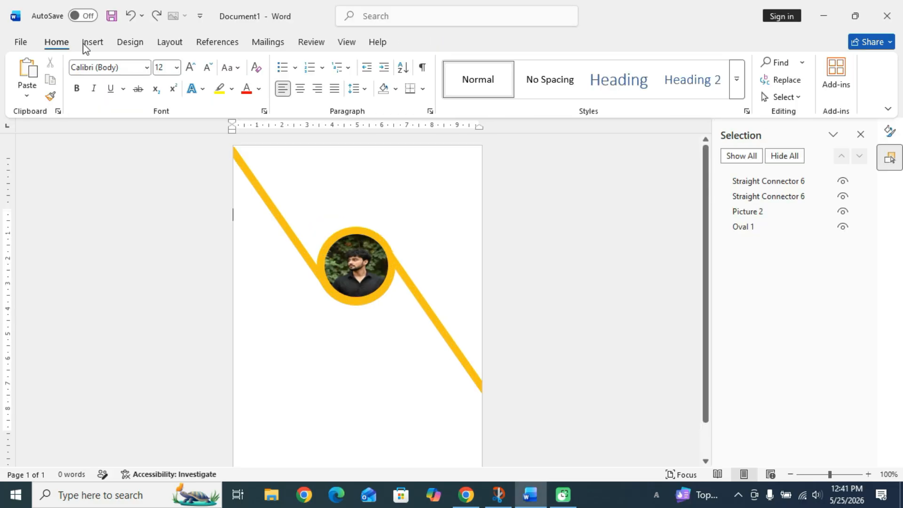
Draw a blue rectangle spanning the page top, flush with the top and right edges.
left_click(96, 45)
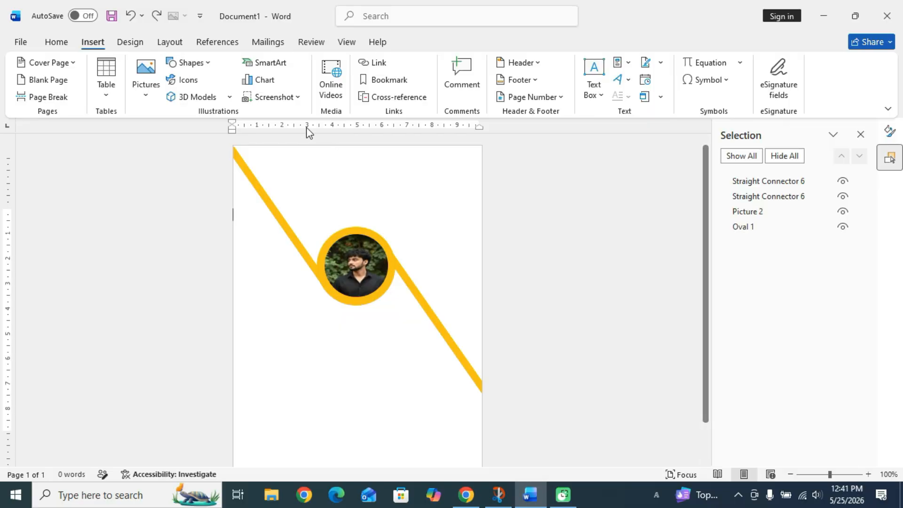
left_click(192, 65)
left_click(221, 96)
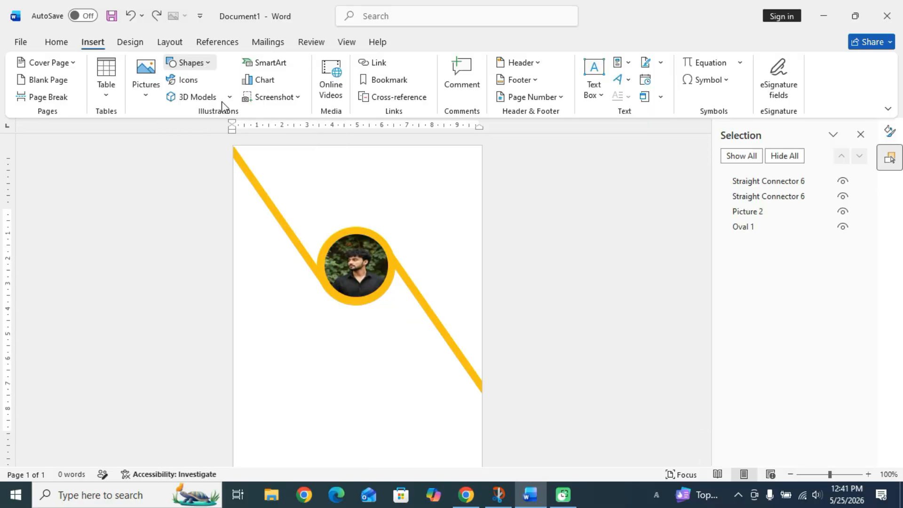
left_click_drag(300, 156, 477, 222)
left_click_drag(300, 188, 272, 187)
left_click_drag(375, 153, 374, 143)
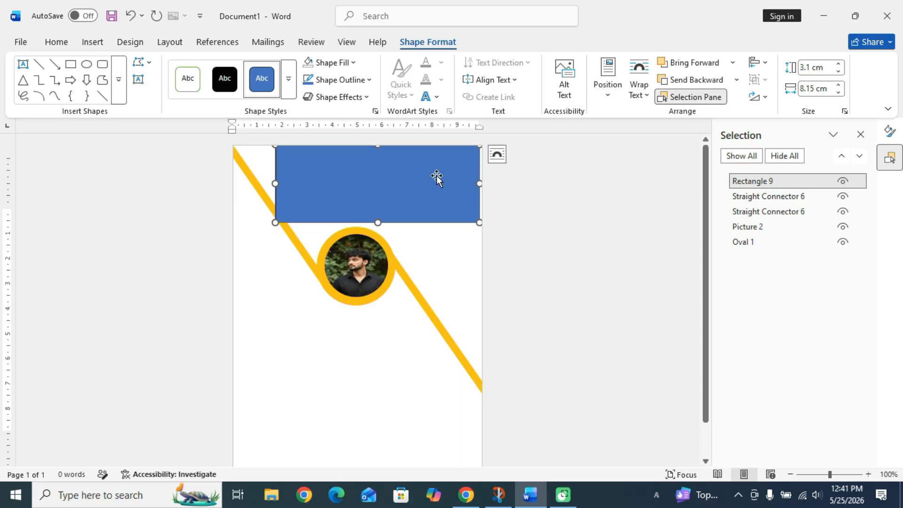
left_click_drag(435, 177, 426, 170)
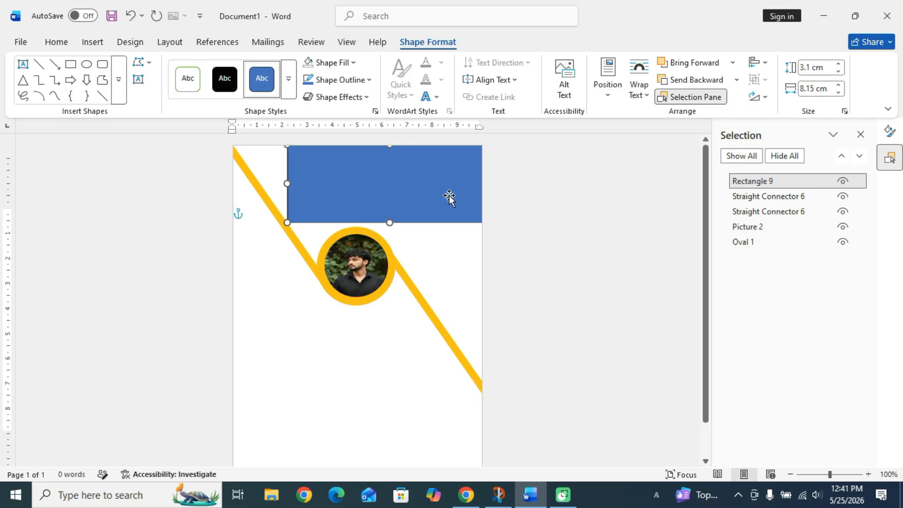
Remove the blue rectangle's outline.
left_click(339, 79)
left_click(324, 307)
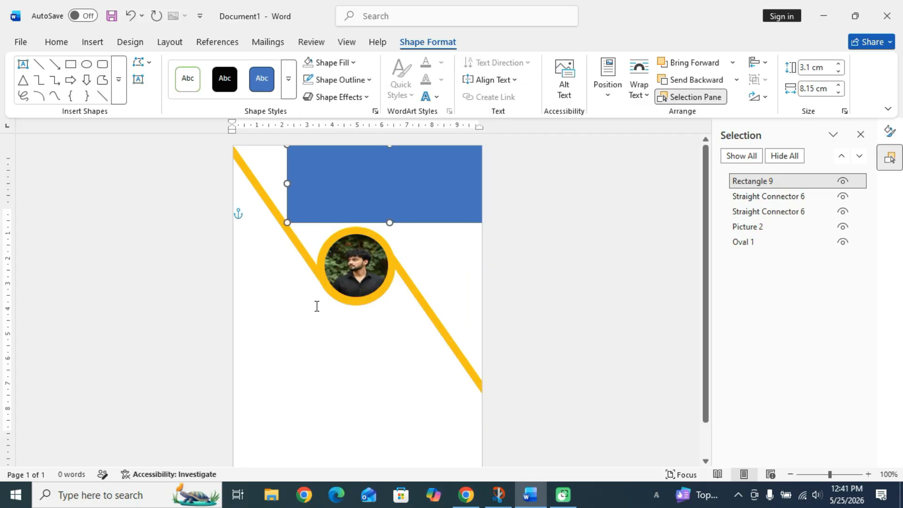
left_click(291, 320)
left_click(377, 205)
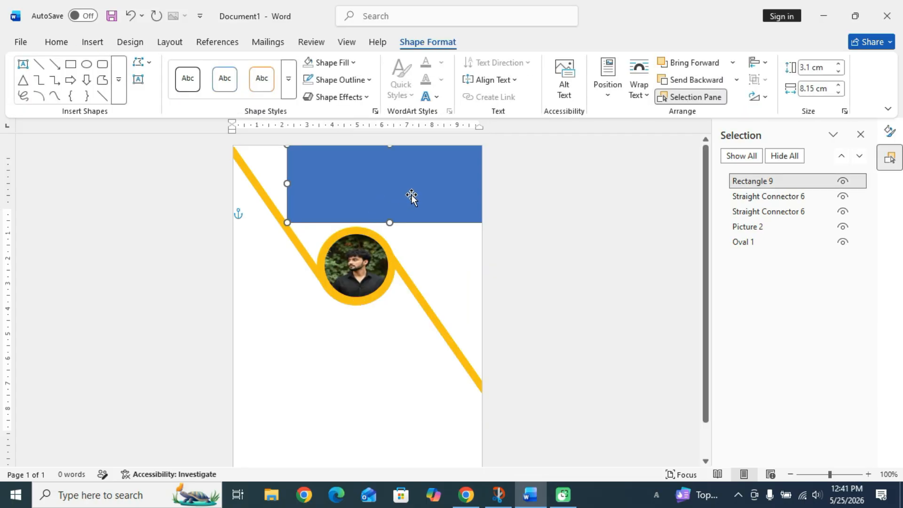
Duplicate the rectangle, rotating and positioning copies along the yellow line.
key("ctrl+d")
left_click_drag(410, 180, 386, 196)
left_click_drag(381, 150, 477, 286)
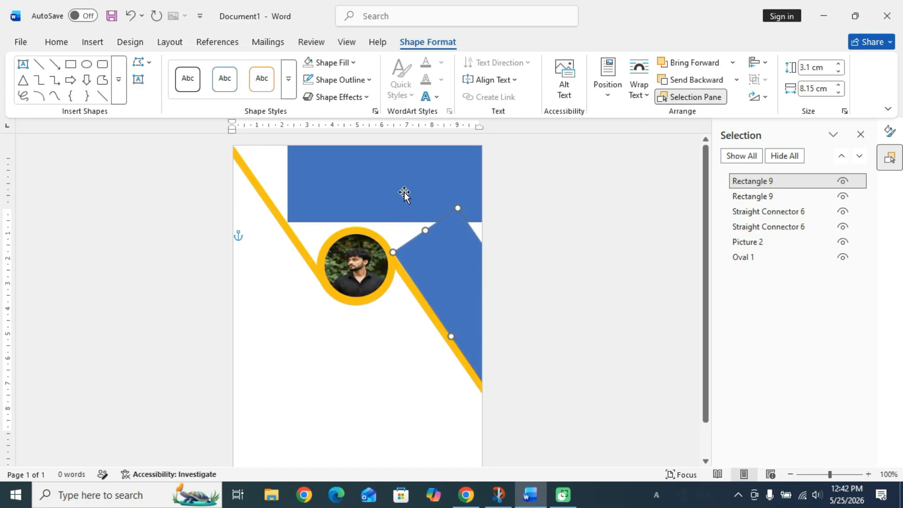
left_click_drag(453, 254, 301, 137, "ctrl")
key("ctrl+z")
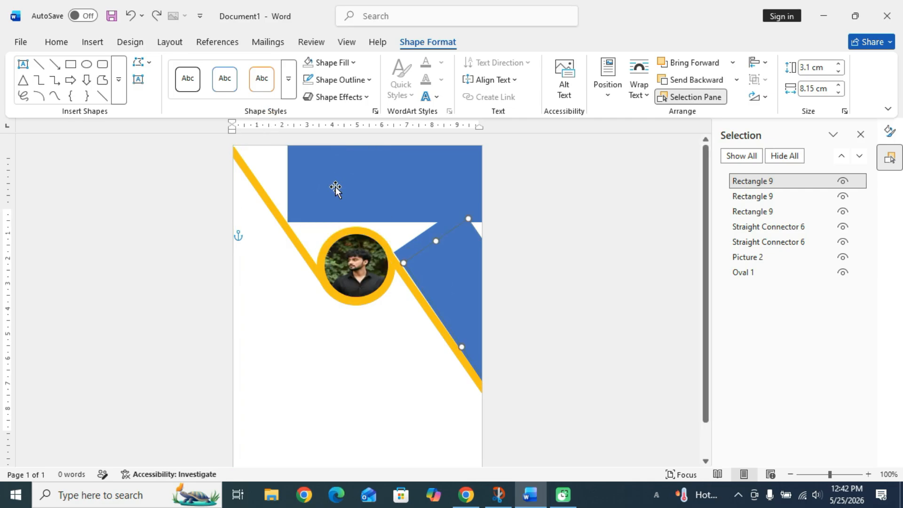
left_click_drag(464, 289, 302, 165)
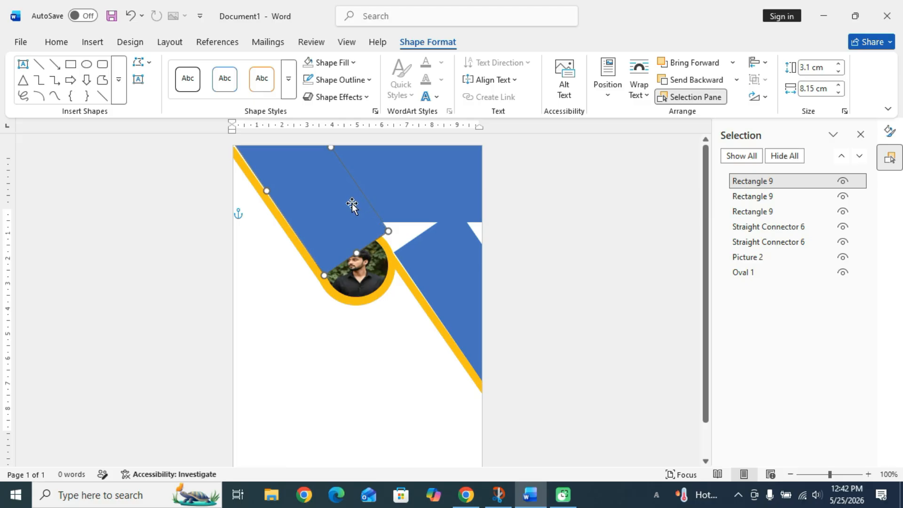
left_click_drag(352, 202, 480, 246)
key("ctrl+d")
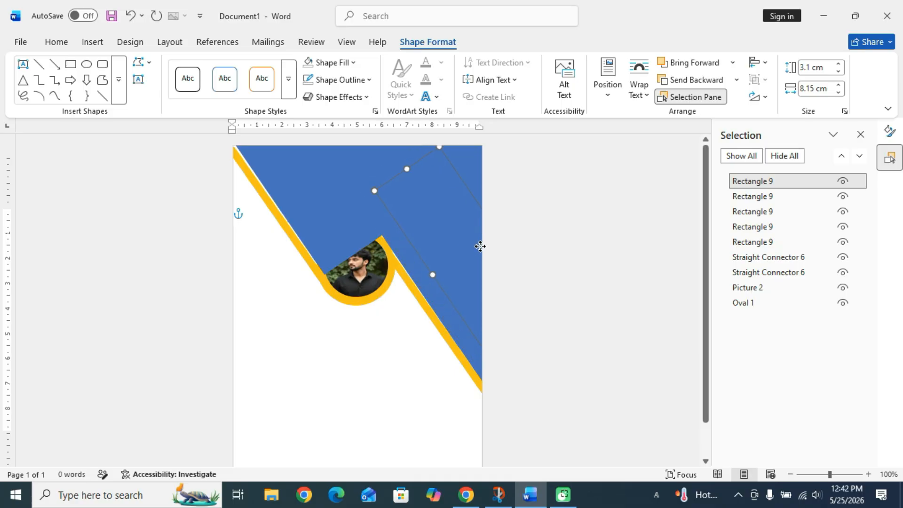
Bring the photo forward three layers.
left_click(367, 260)
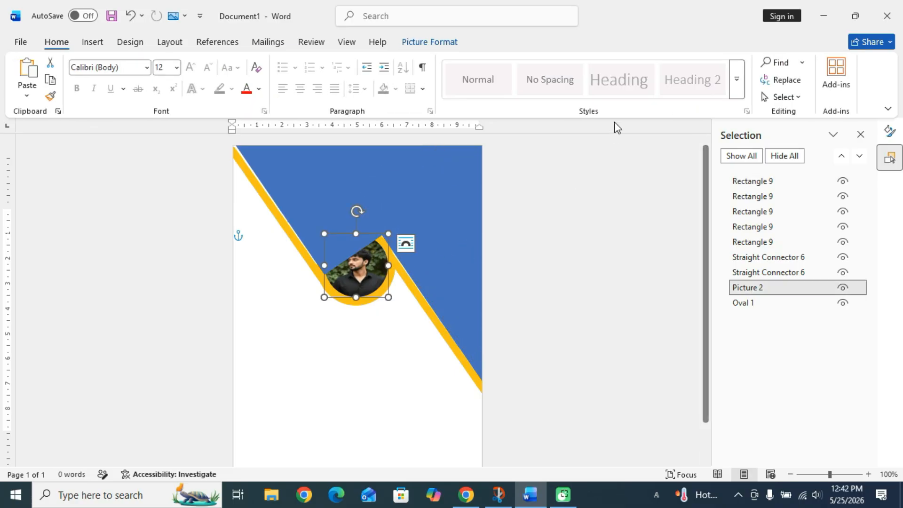
left_click(447, 45)
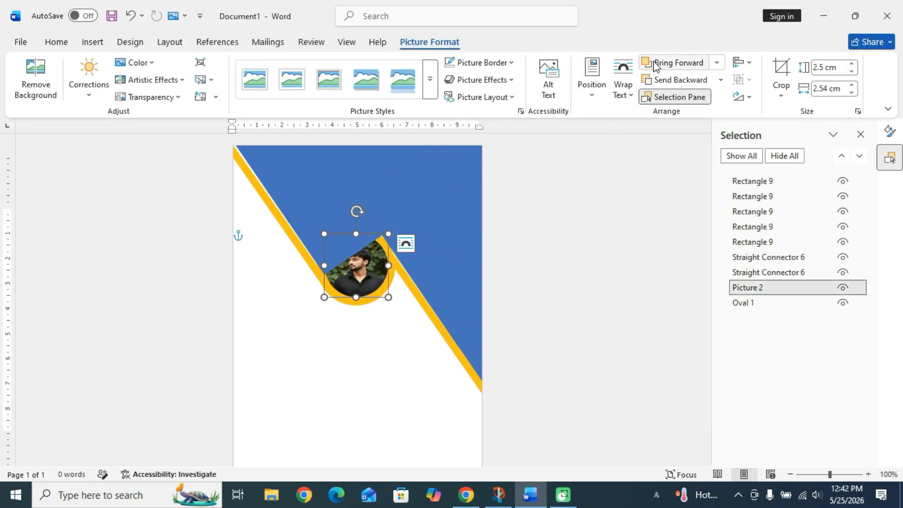
left_click(668, 62)
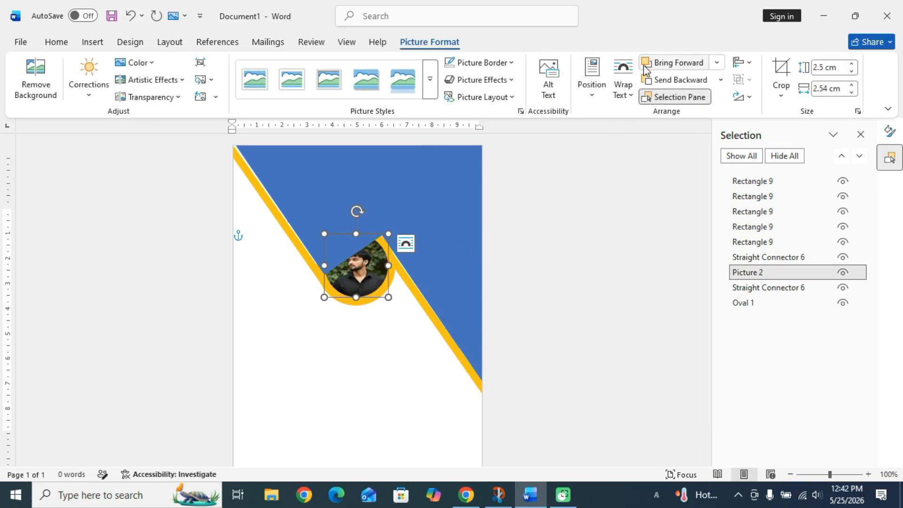
left_click(679, 63)
left_click(678, 63)
left_click(680, 63)
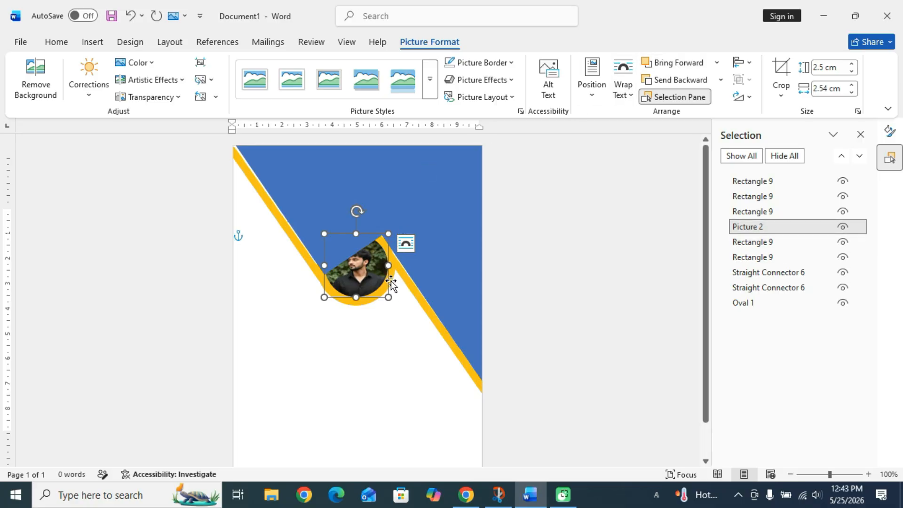
Send the blue rectangle covering the photo behind it.
left_click(392, 275)
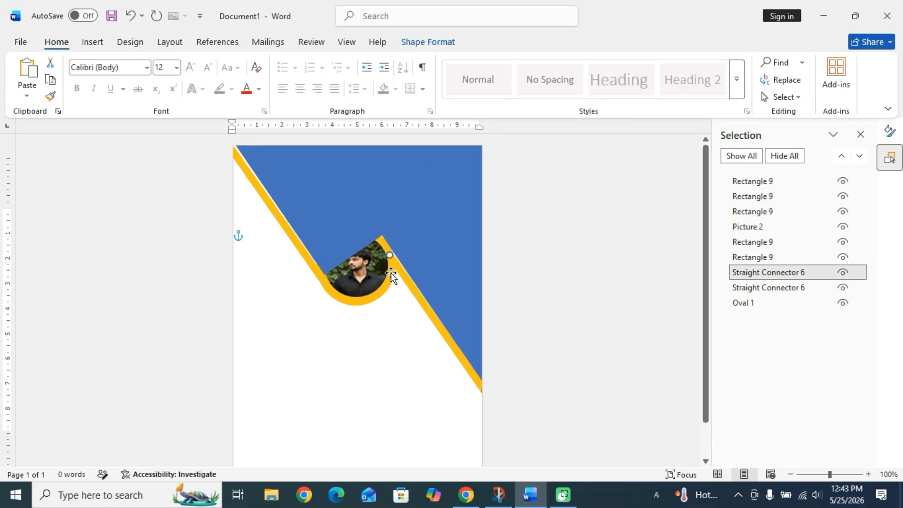
left_click(391, 275)
left_click(407, 280)
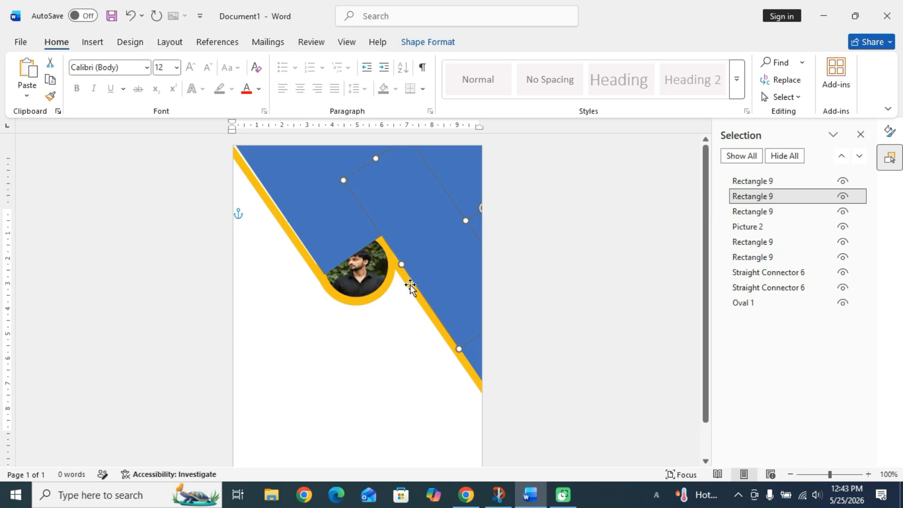
left_click(410, 286)
left_click(345, 236)
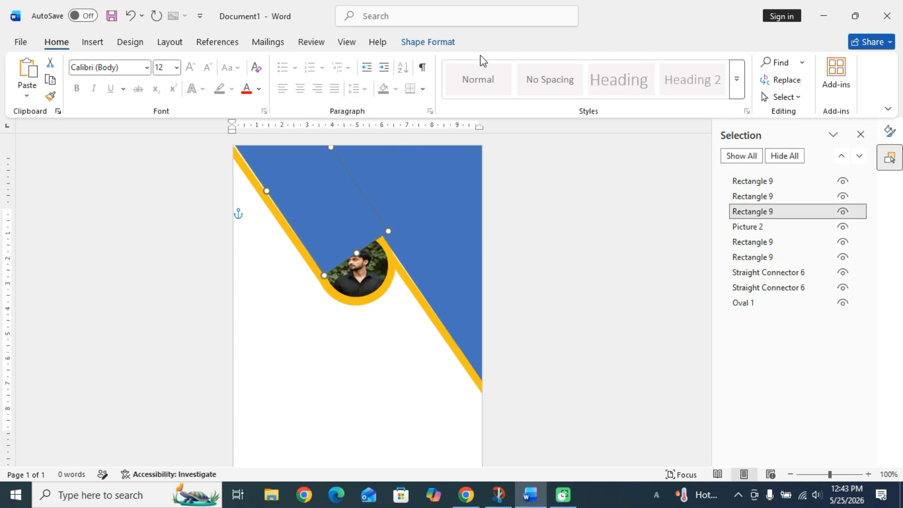
left_click(453, 45)
left_click(695, 79)
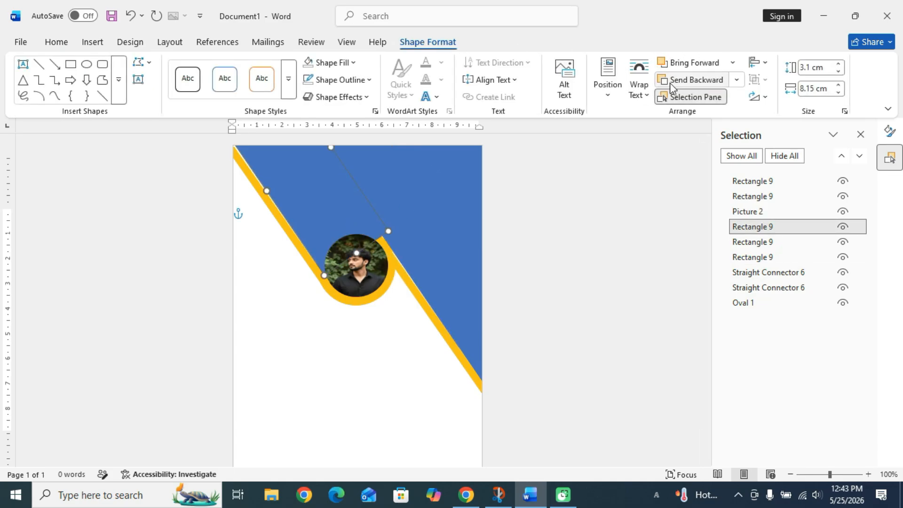
Bring the yellow lines forward several layers, above the blue rectangles.
left_click(394, 277)
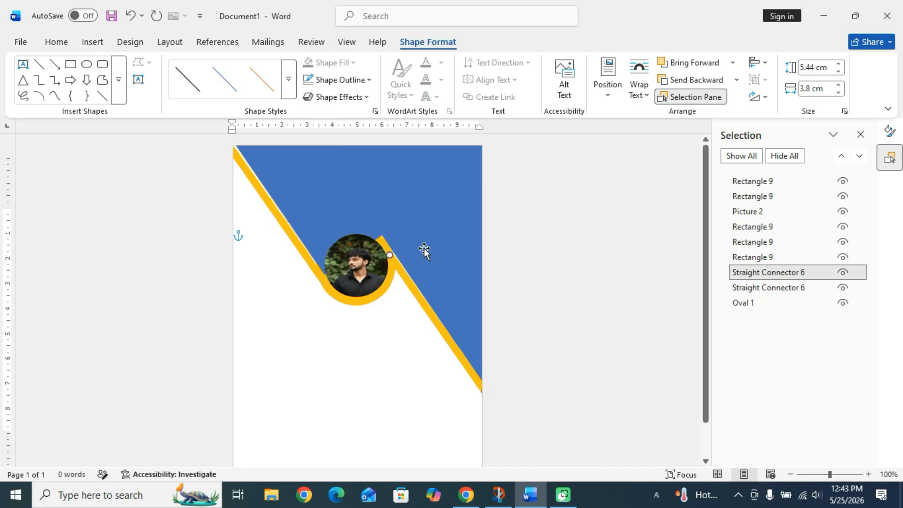
left_click(711, 62)
left_click(712, 62)
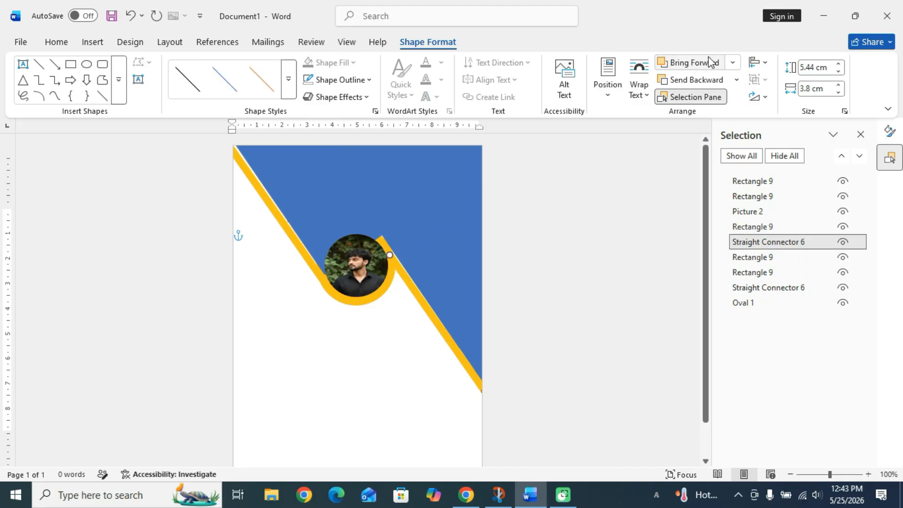
left_click(712, 62)
left_click(321, 271)
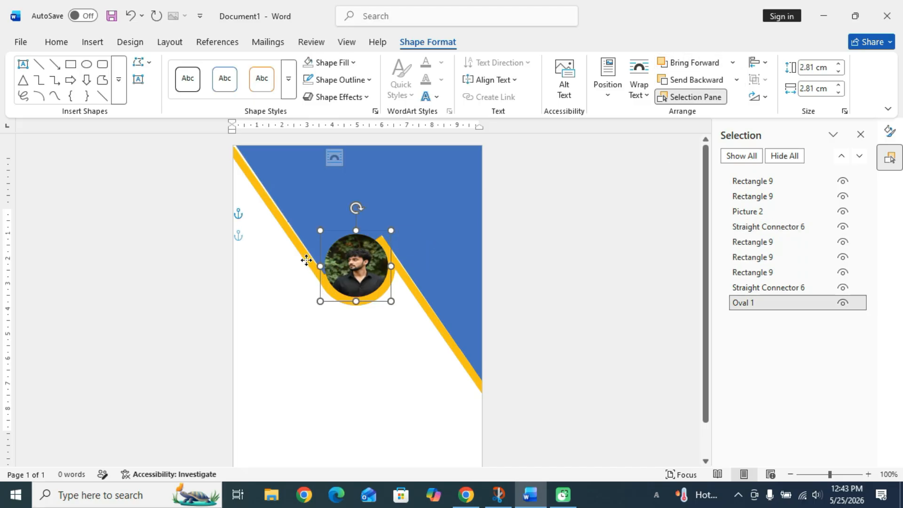
left_click(306, 259)
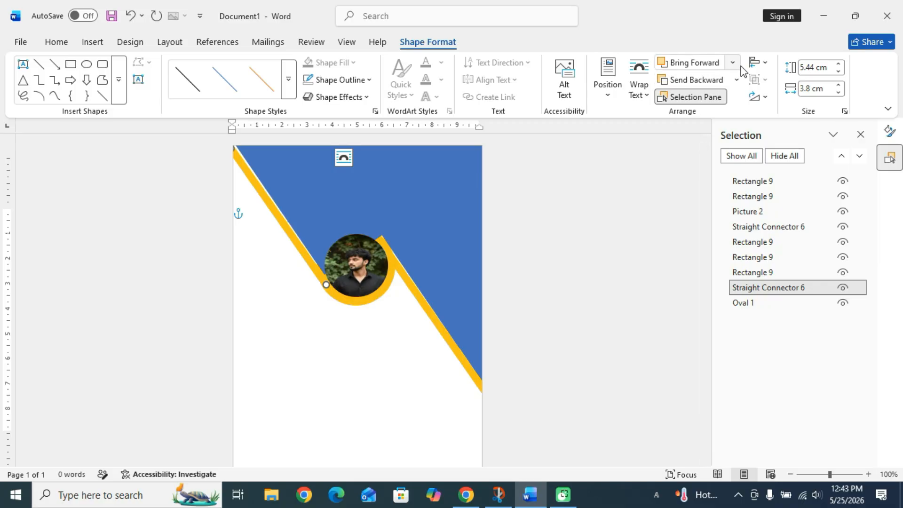
left_click(704, 67)
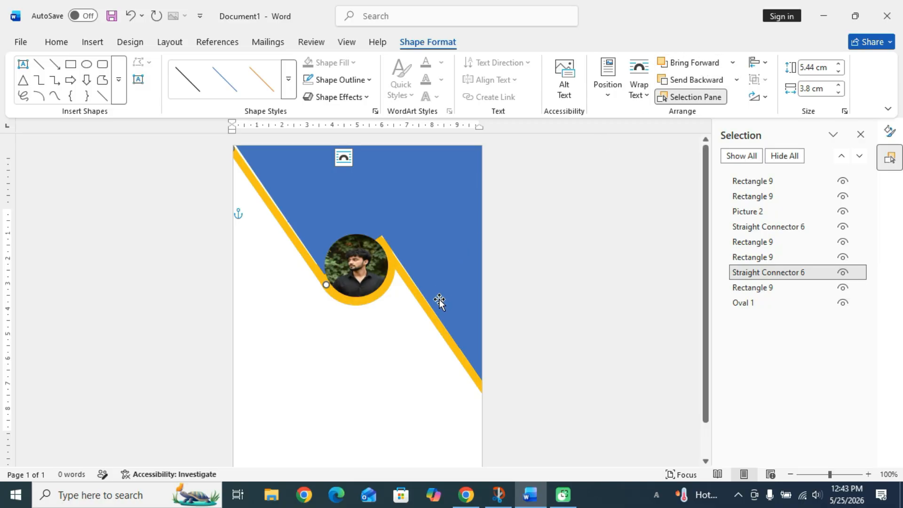
left_click(449, 313)
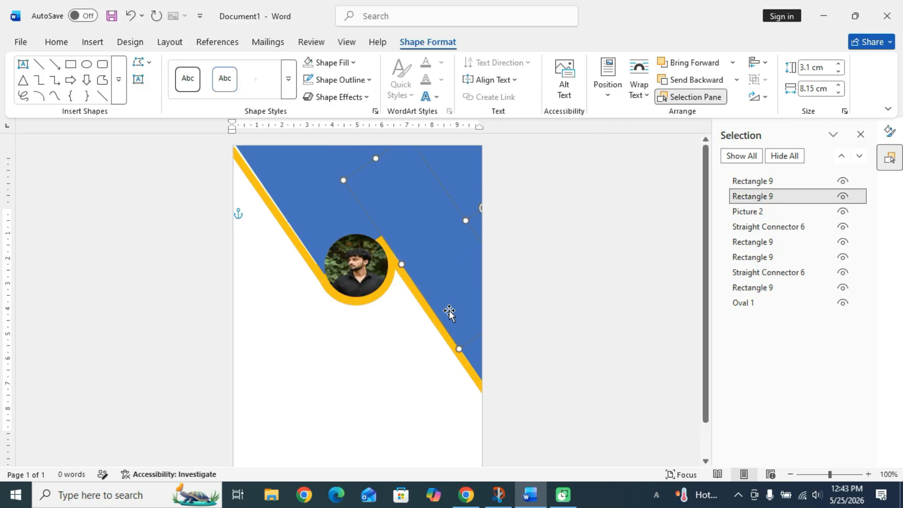
left_click(425, 306)
left_click(672, 63)
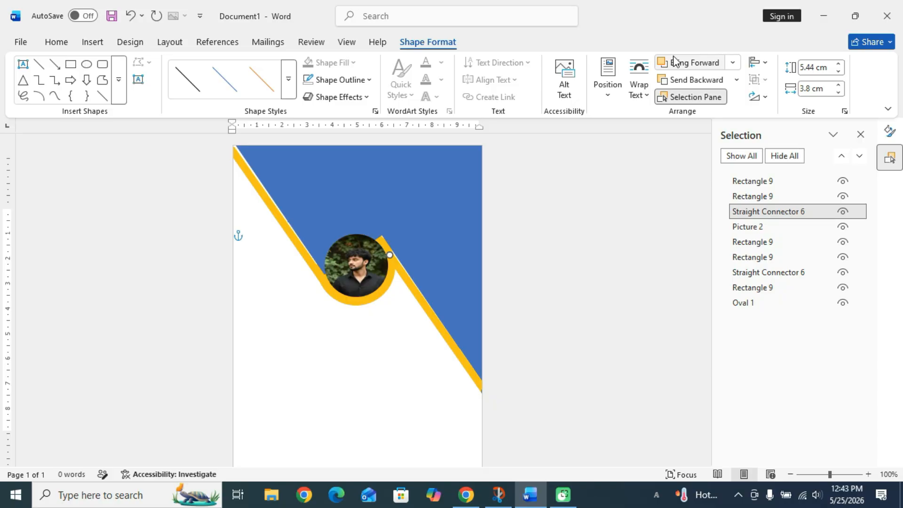
left_click(672, 63)
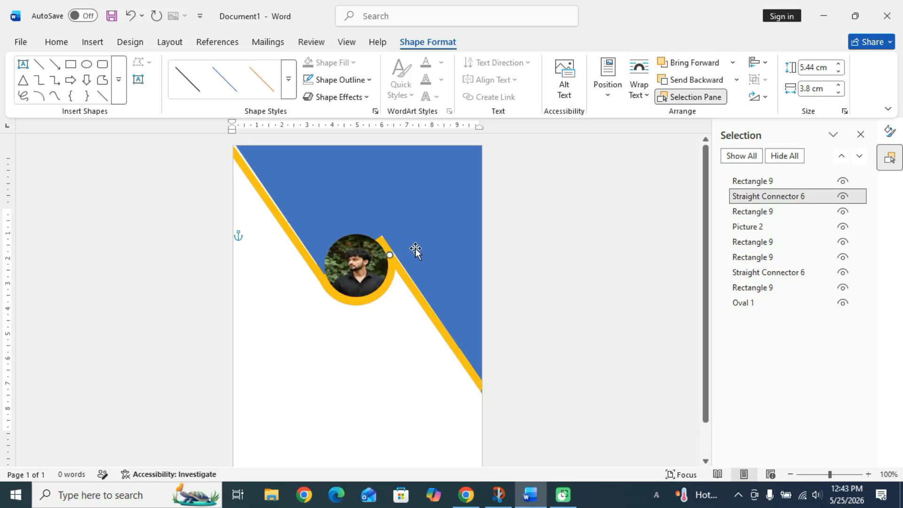
Extend the rotated blue rectangle's edge toward the yellow line.
left_click(415, 272)
left_click(414, 268)
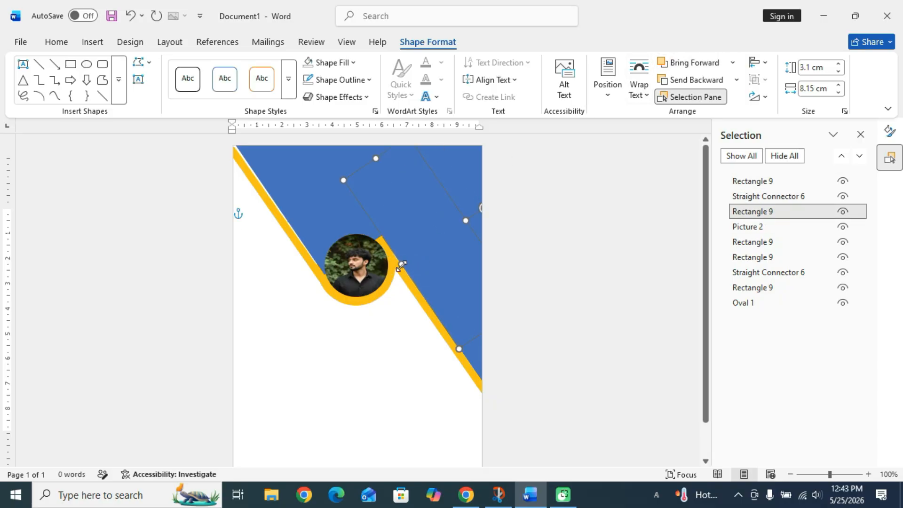
left_click_drag(401, 266, 402, 274)
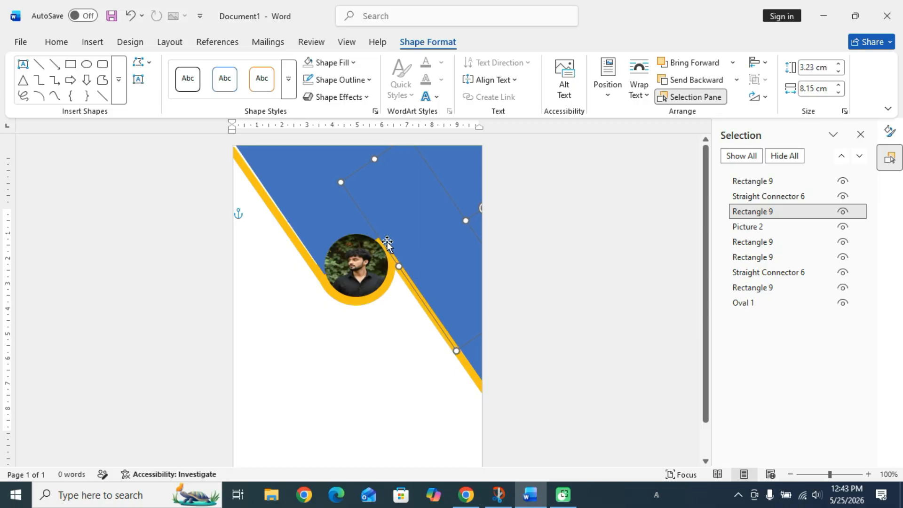
Move the ring circle up a layer in the stacking order and reselect it.
left_click(354, 229)
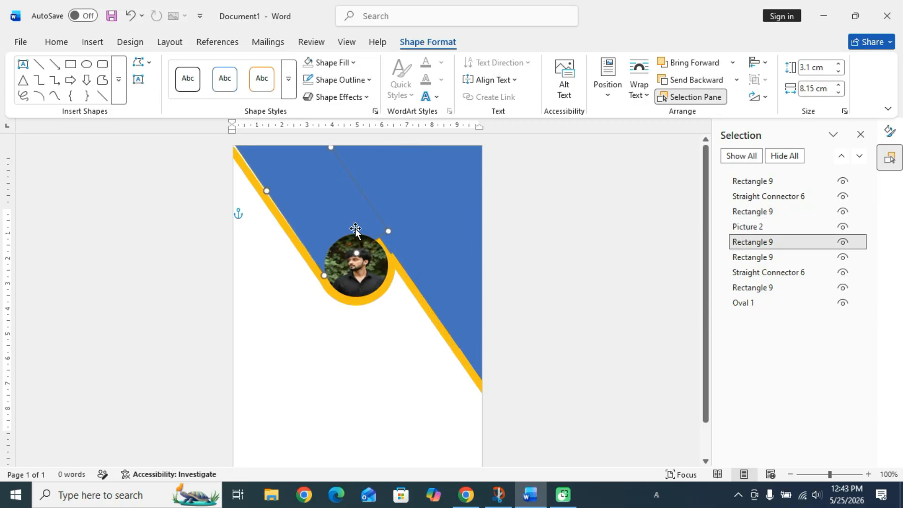
left_click(391, 279)
left_click(391, 275)
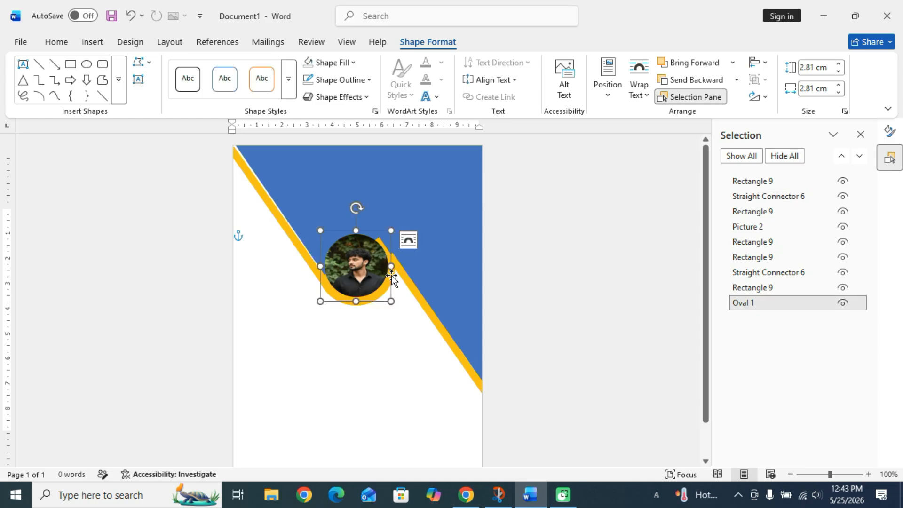
left_click(698, 71)
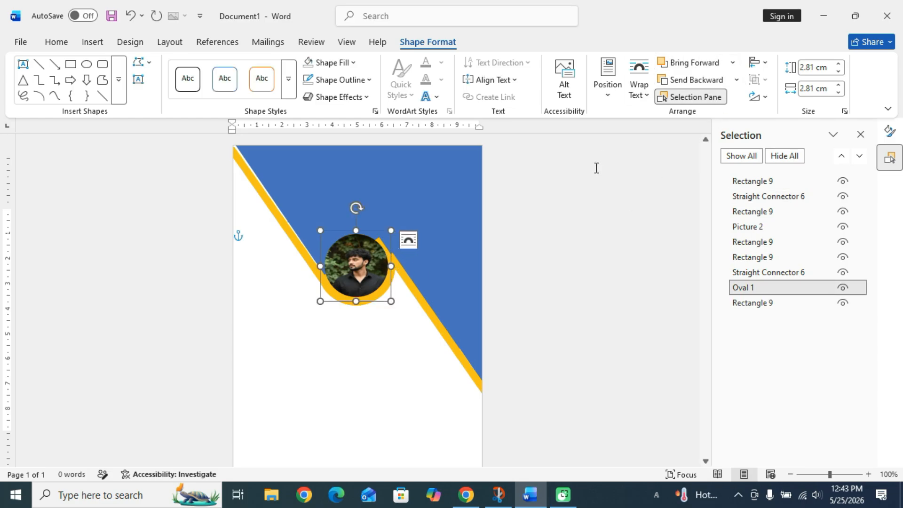
left_click(383, 305)
left_click(374, 303)
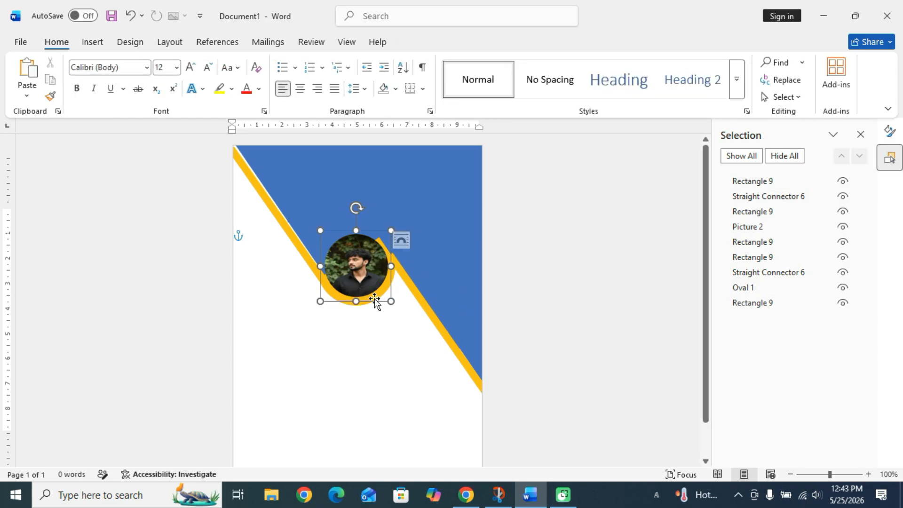
left_click(325, 313)
left_click(326, 287)
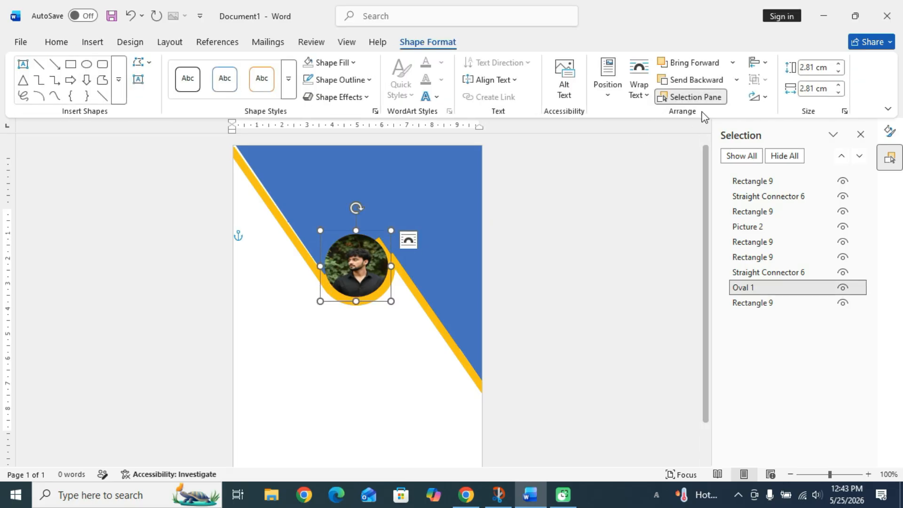
Pull the photo out, bring the ring circle forward three layers, then move the photo back.
left_click_drag(368, 269, 361, 318)
left_click(371, 265)
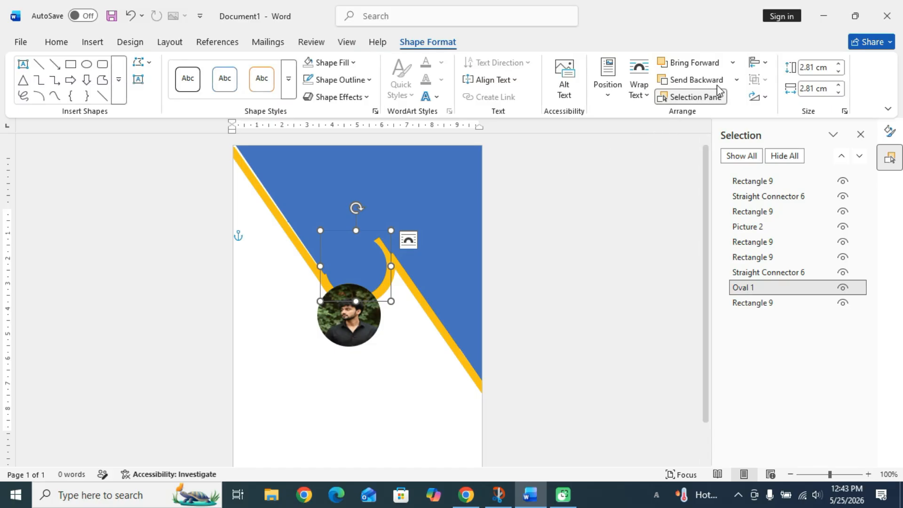
left_click(705, 64)
left_click(705, 64)
left_click(705, 64)
left_click(706, 64)
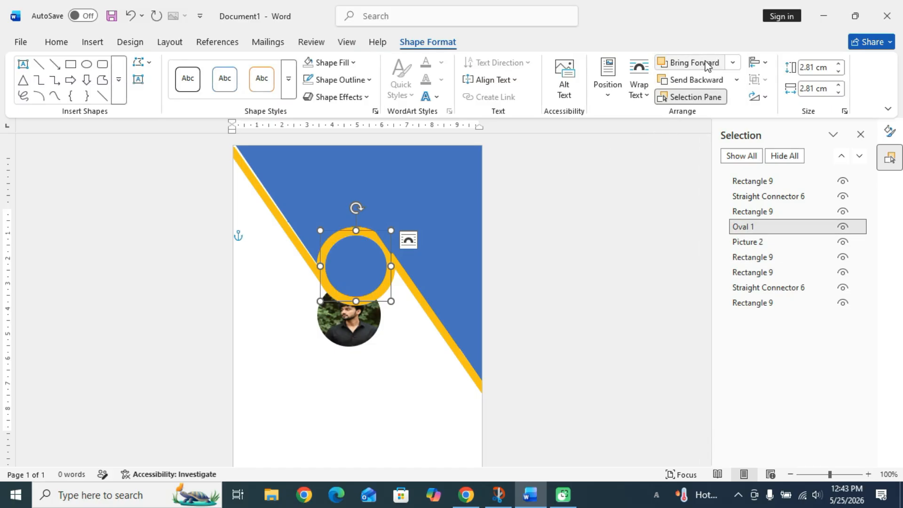
left_click(705, 64)
left_click(706, 64)
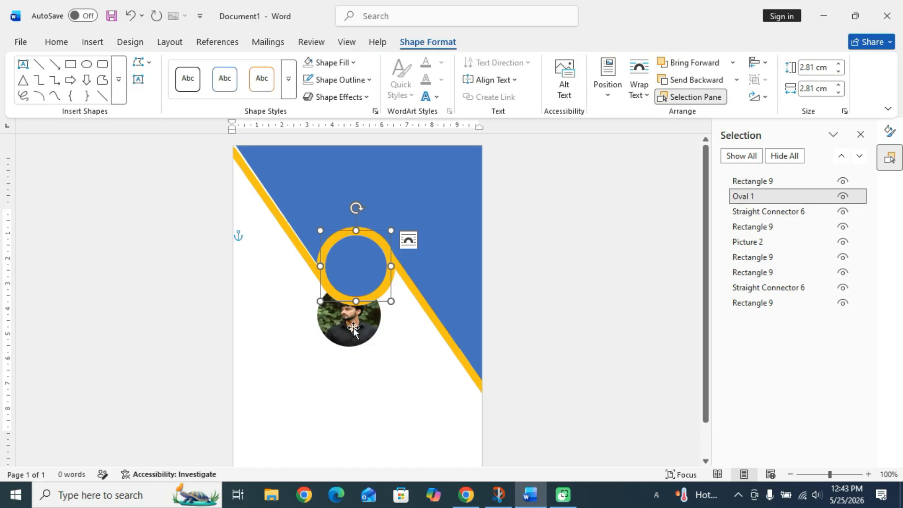
left_click_drag(353, 328, 348, 311)
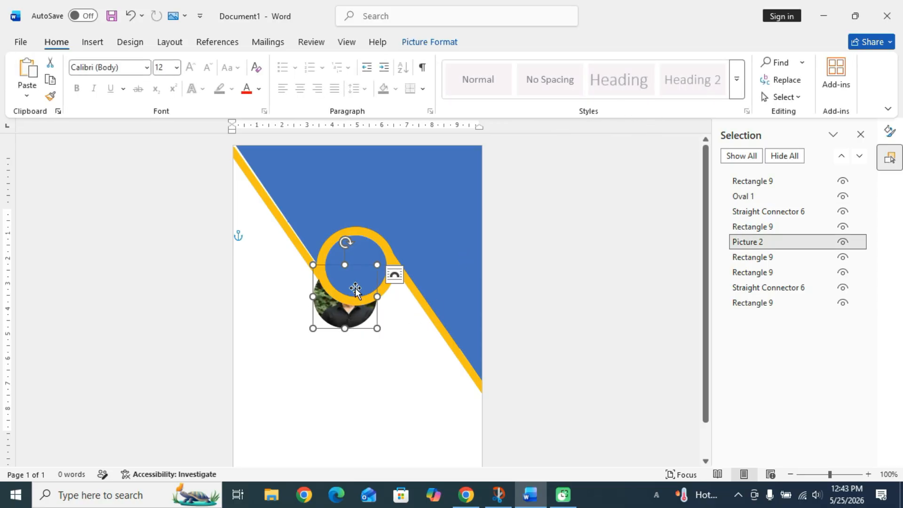
Bring the photo in front of the ring and centre it inside the yellow ring.
left_click(429, 42)
left_click(670, 57)
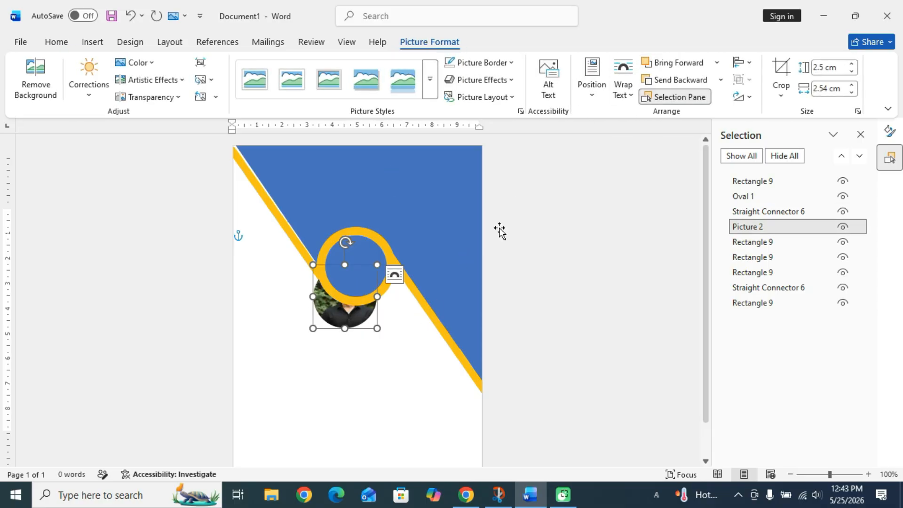
left_click(688, 66)
left_click(688, 66)
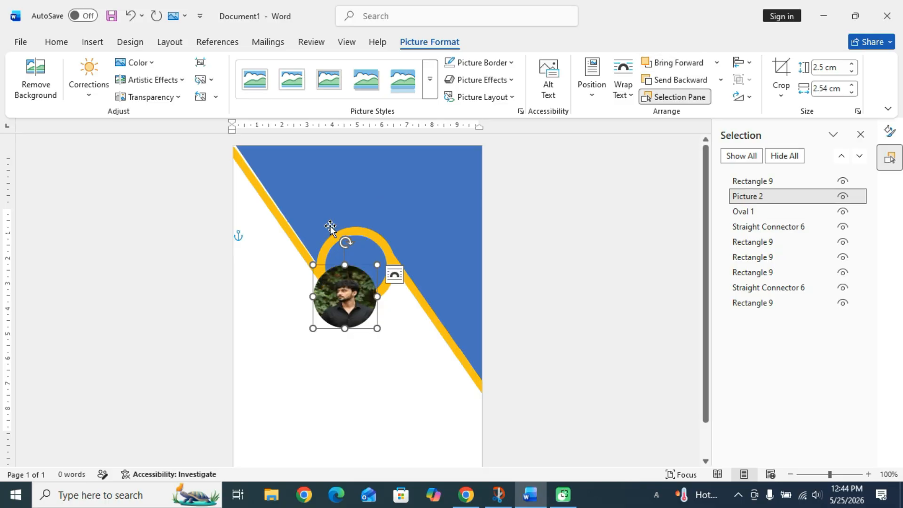
left_click_drag(324, 300, 355, 294)
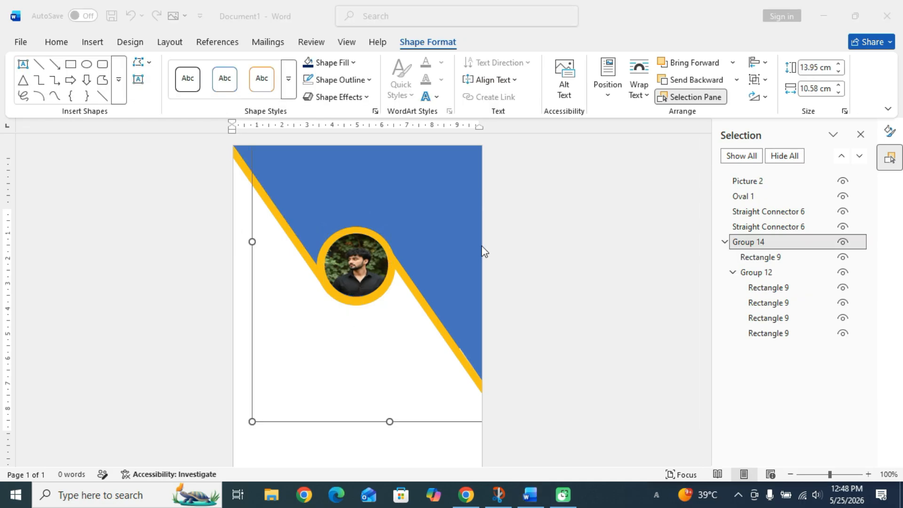
Fill the grouped background rectangles with dark navy, then pick the Line shape.
left_click(450, 226)
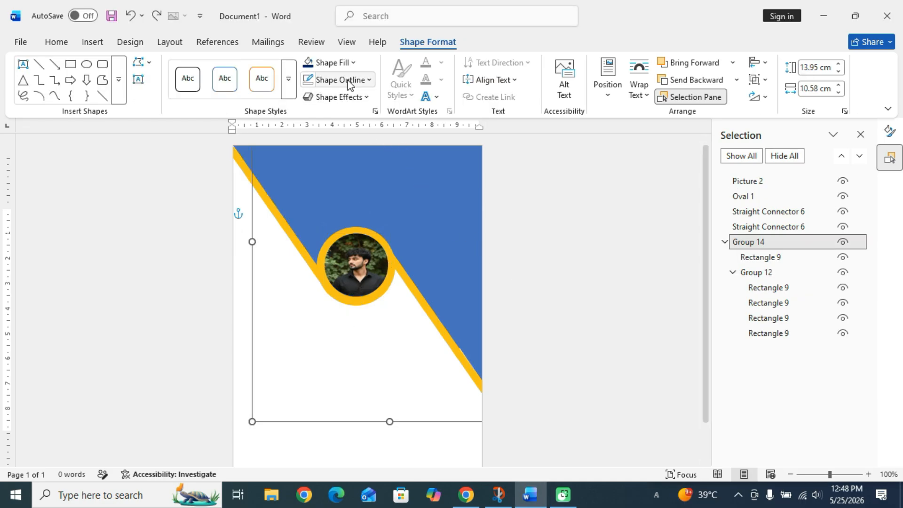
left_click(310, 63)
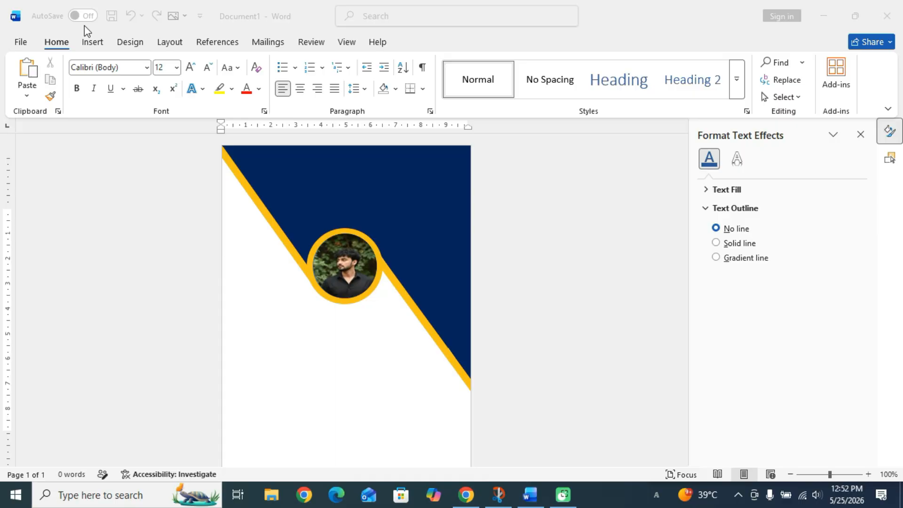
left_click(91, 43)
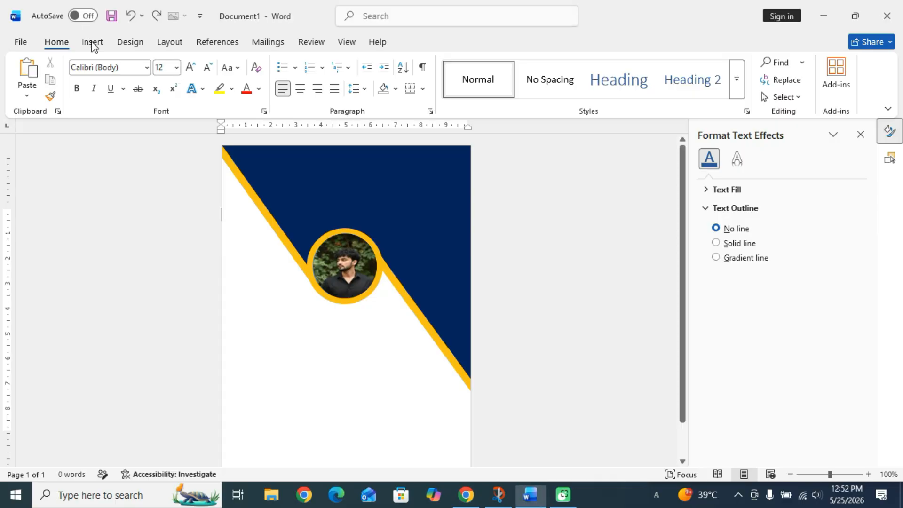
left_click(90, 44)
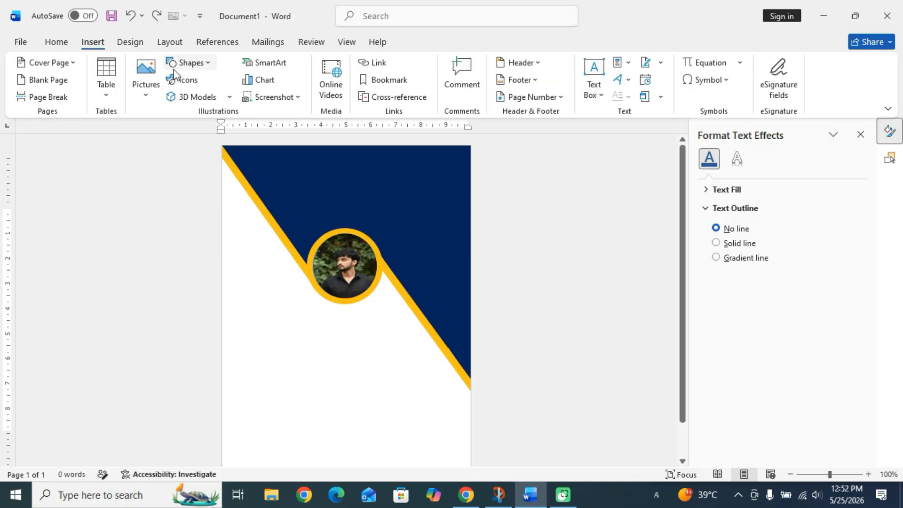
left_click(187, 62)
left_click(212, 109)
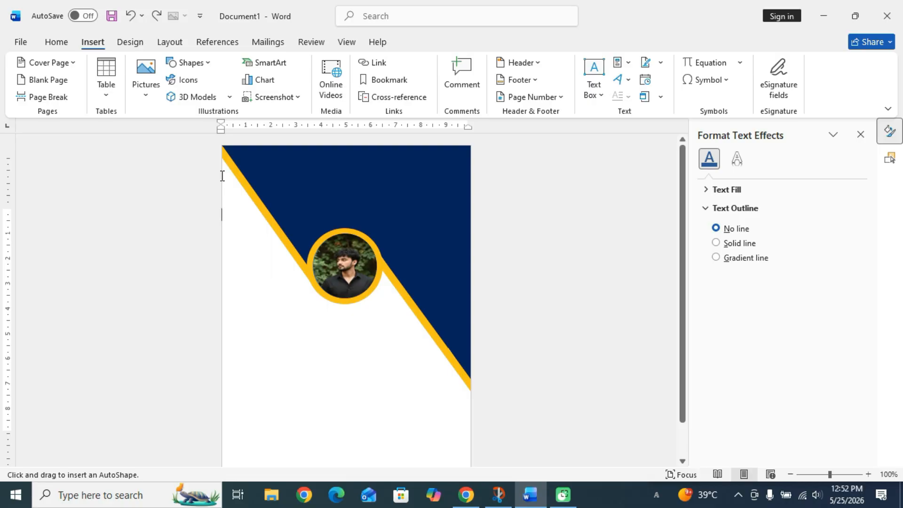
Draw a 6 pt diagonal line in the top-left white area, nudged up and shortened.
left_click_drag(223, 176, 268, 250)
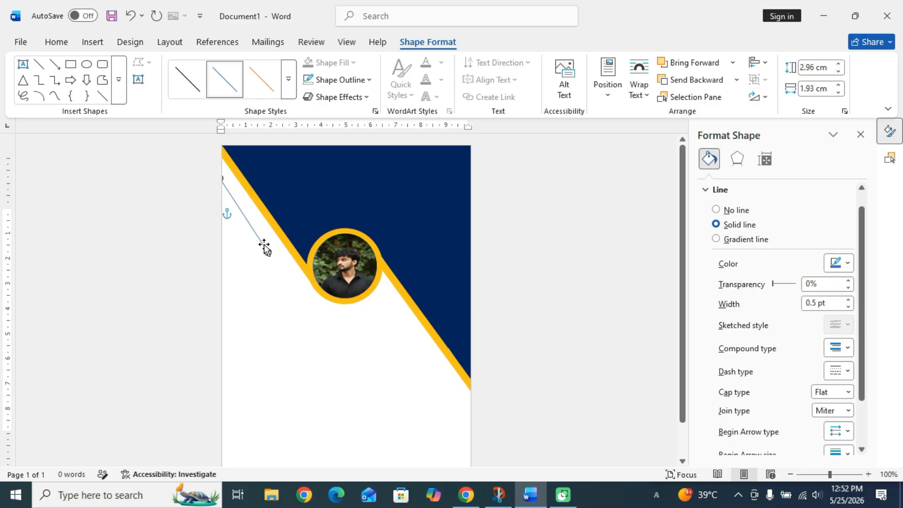
key("Up")
key("Up")
key("Up")
key("Up")
key("Up")
key("Up")
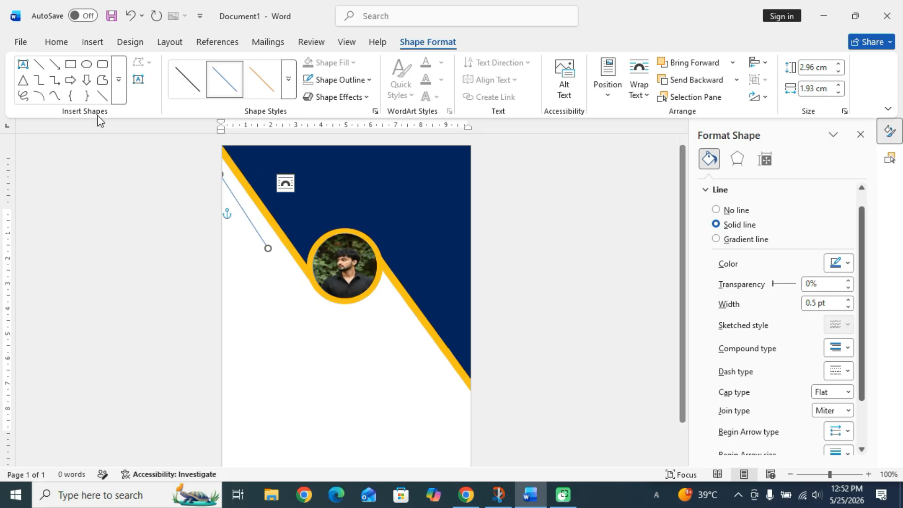
left_click(342, 78)
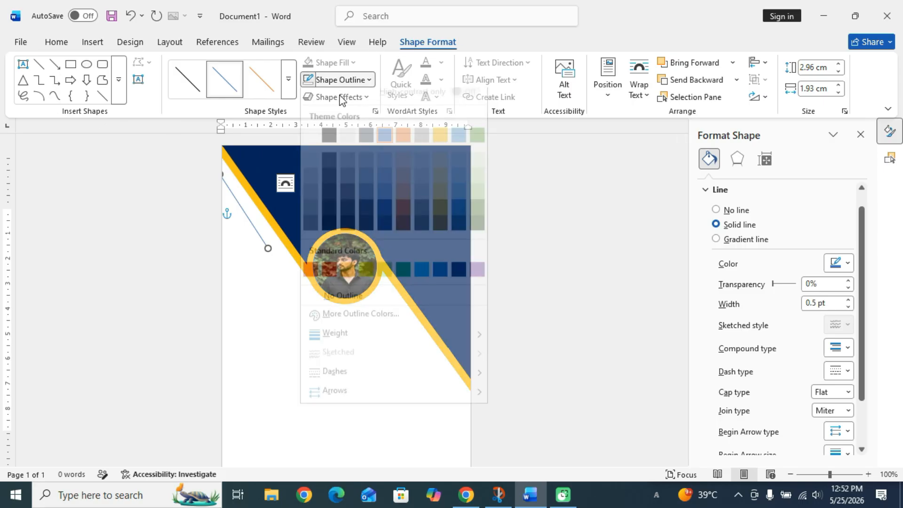
mouse_move(372, 341)
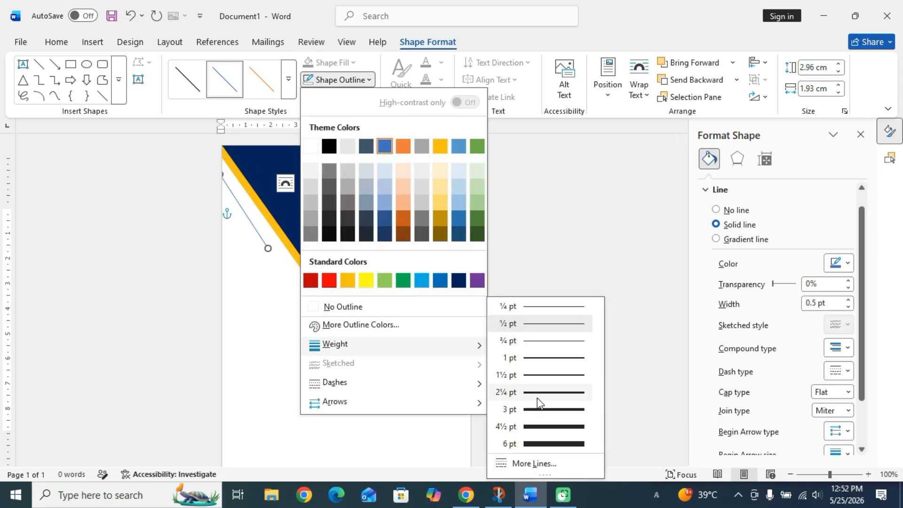
left_click(535, 462)
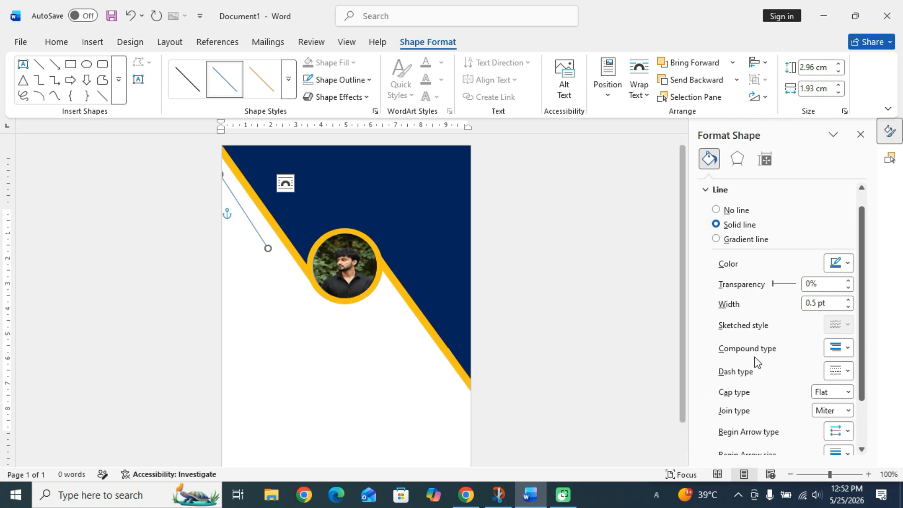
left_click_drag(816, 302, 788, 311)
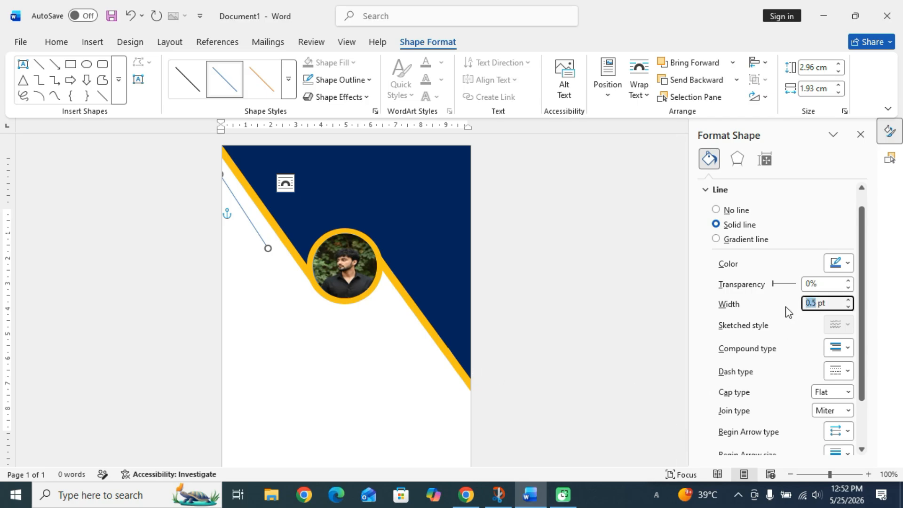
key("BackSpace")
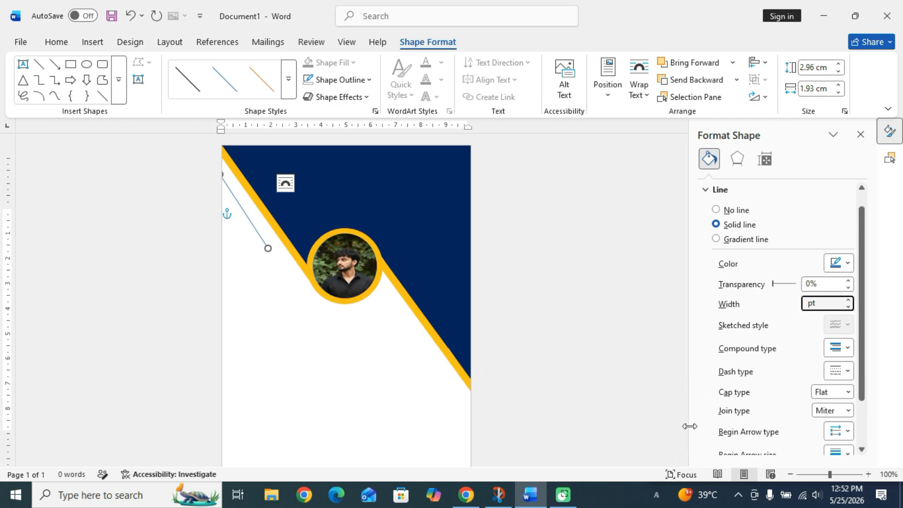
type("6")
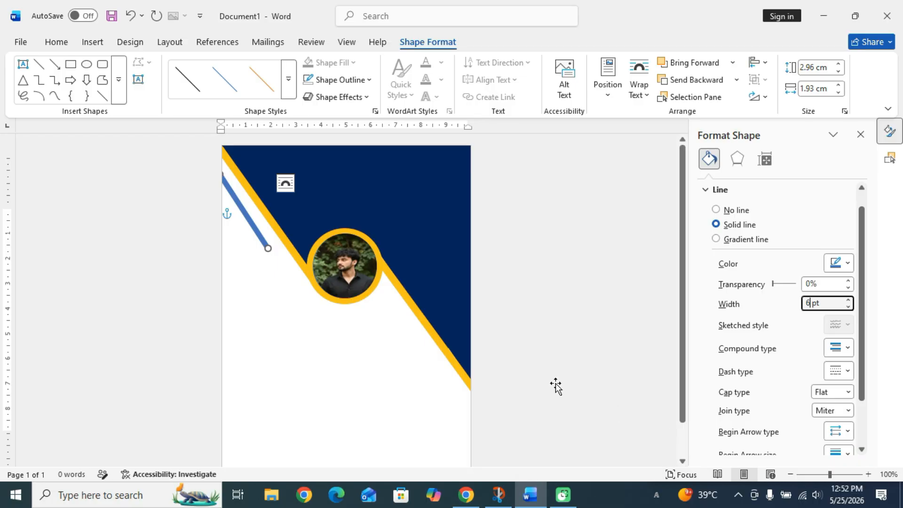
left_click_drag(269, 250, 267, 241)
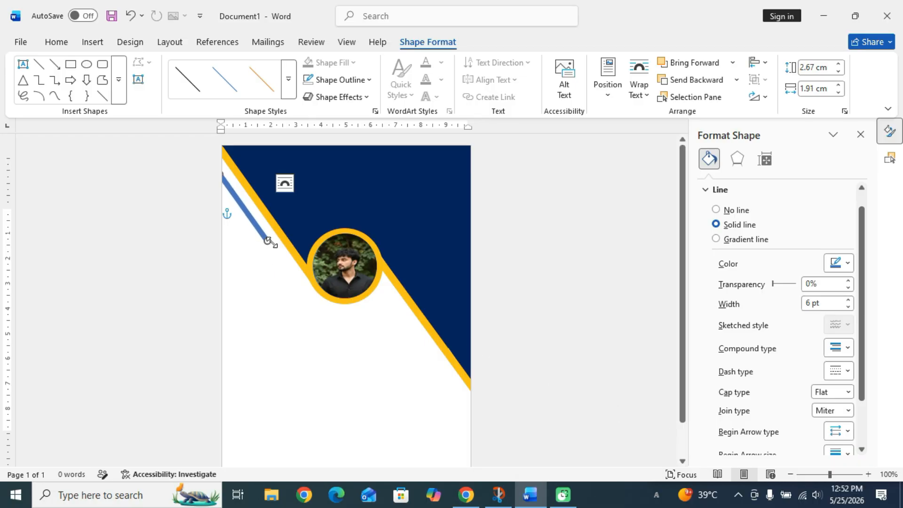
scroll(791, 325, "down", 1)
scroll(790, 310, "up", 2)
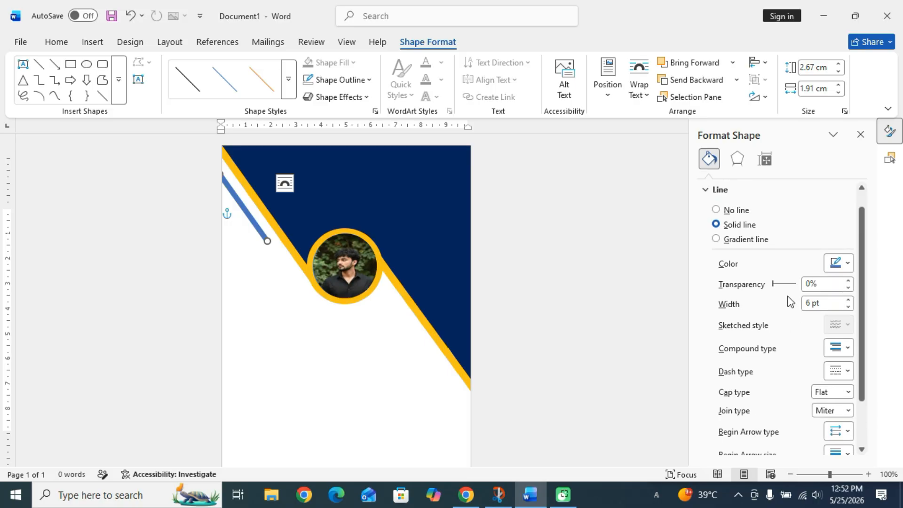
Switch the line to a gradient, removing extra stops and making the end stop white.
left_click(716, 240)
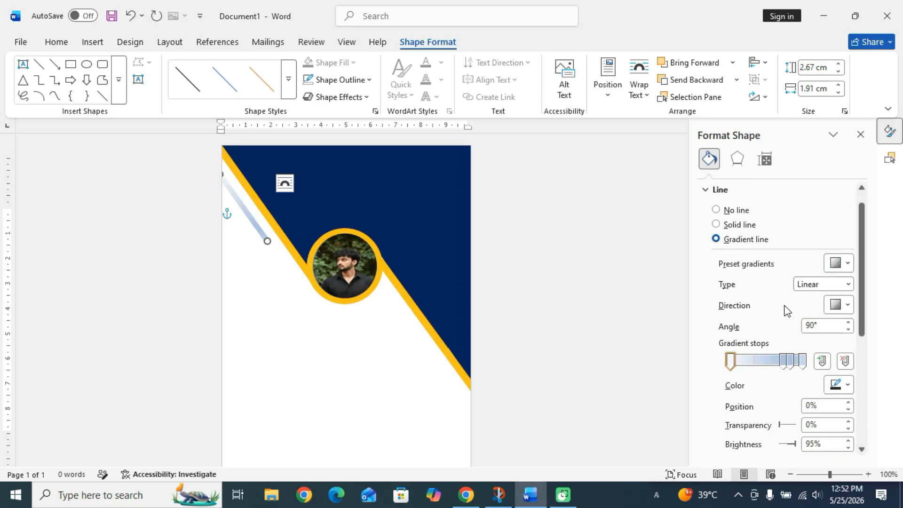
left_click(789, 361)
left_click(844, 361)
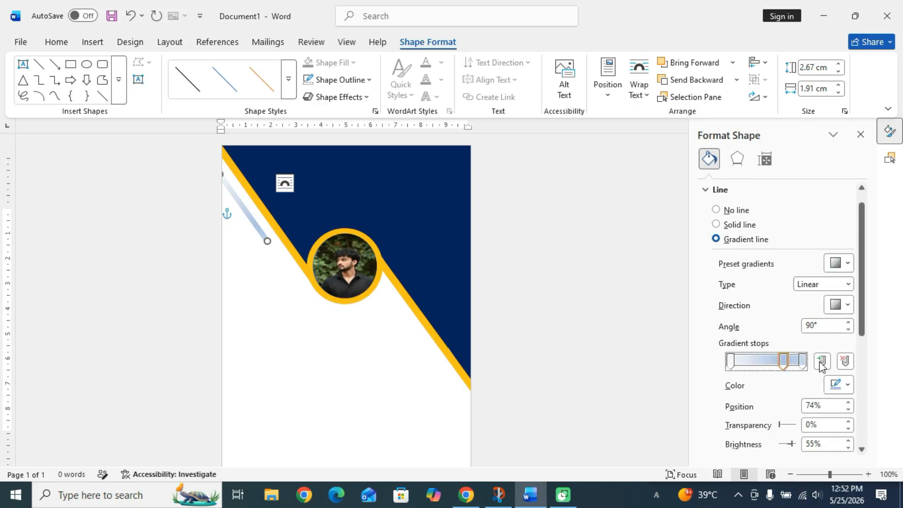
left_click(845, 361)
left_click(802, 361)
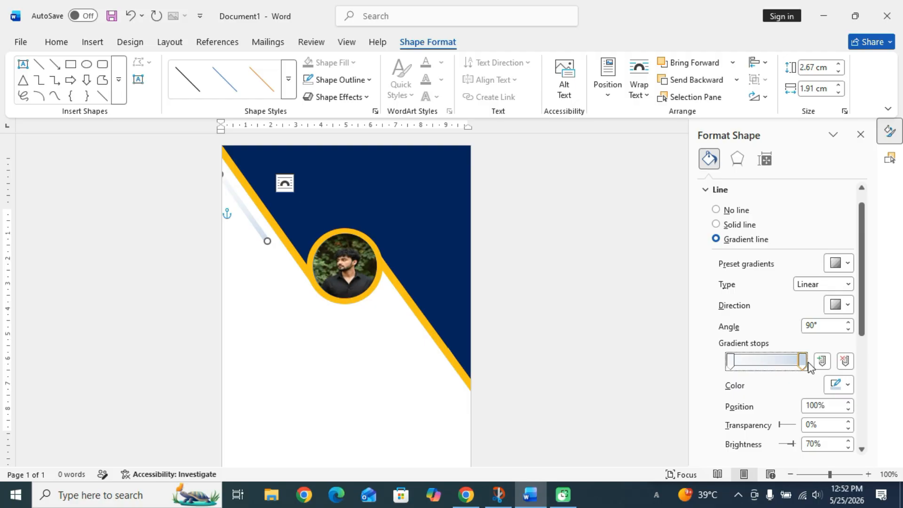
left_click(838, 385)
left_click(723, 209)
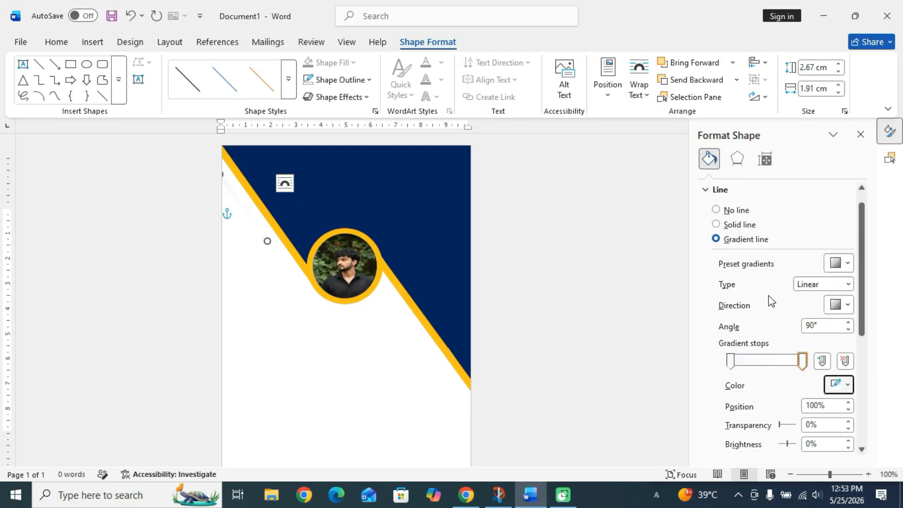
Set the gradient's starting stop to gold and move the ending stop to 88%.
left_click(730, 361)
left_click(838, 385)
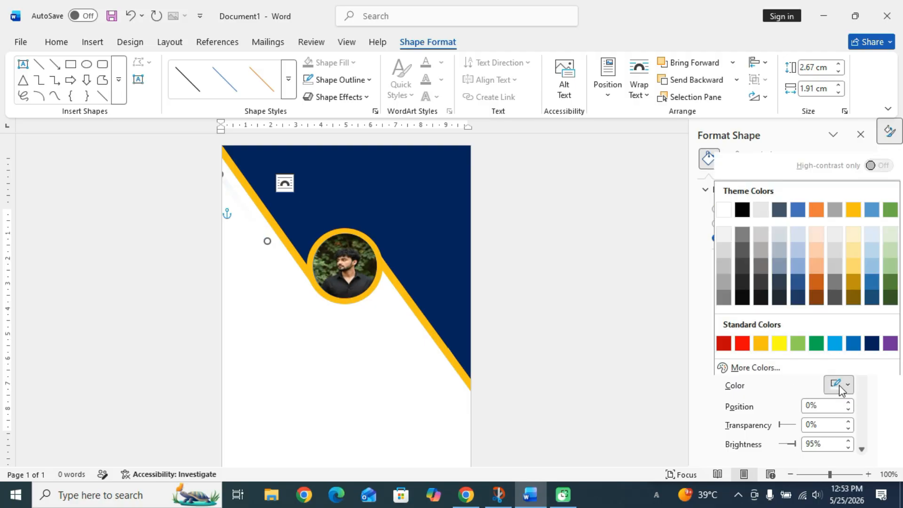
left_click(765, 344)
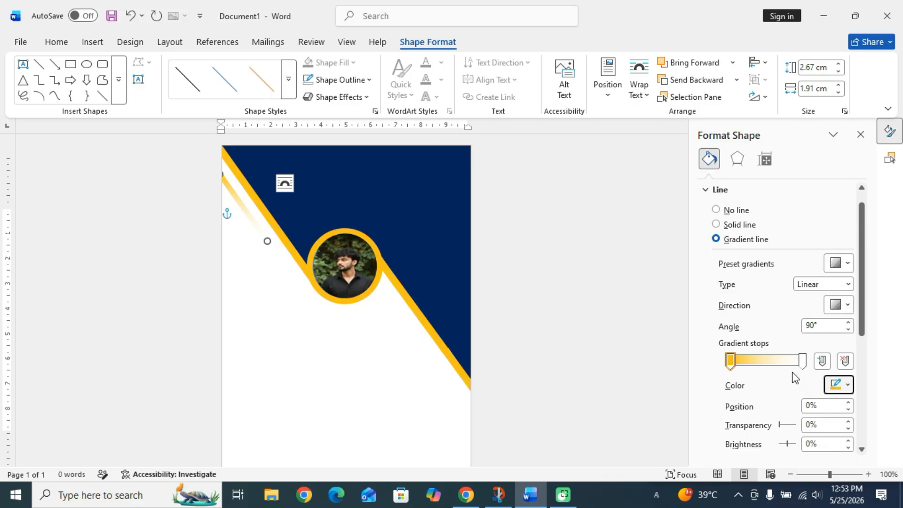
left_click(802, 361)
left_click_drag(795, 359, 793, 359)
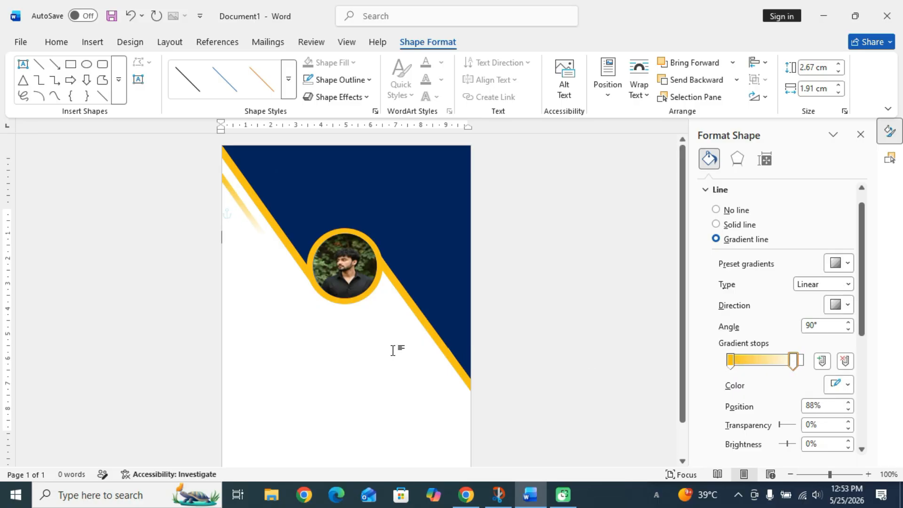
Duplicate the top-left gradient stripe.
left_click(397, 348)
left_click(244, 213)
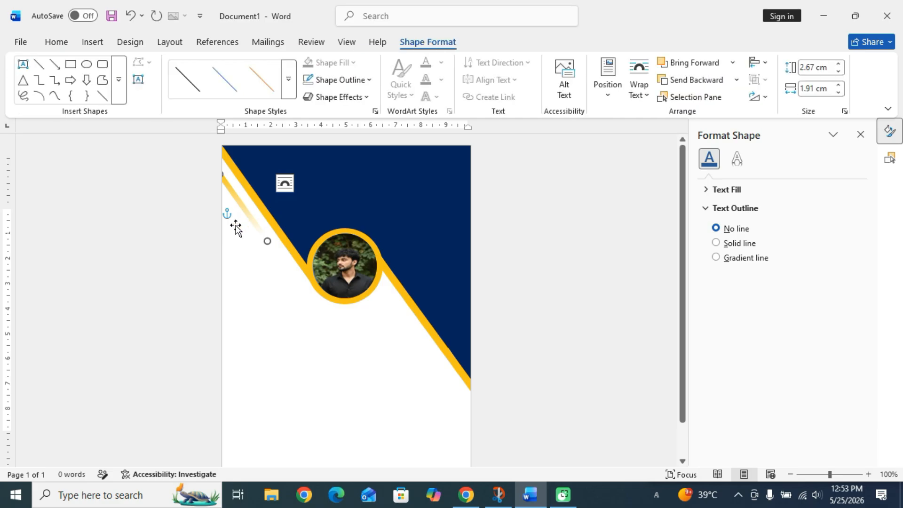
key("ctrl+d")
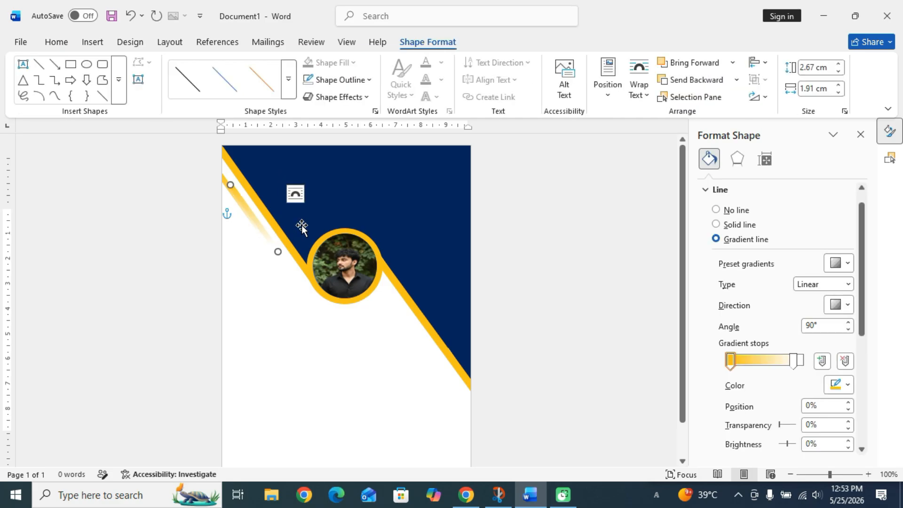
Move the copied gold gradient stripe below the photo and stretch it to the lower-right page edge (3.13 × 2.46 cm).
left_click_drag(256, 222, 424, 352)
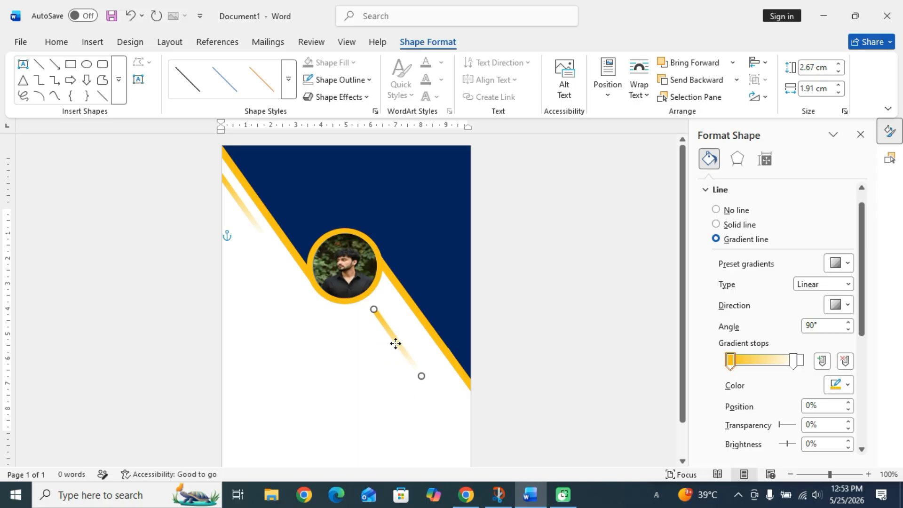
left_click_drag(375, 312, 467, 410)
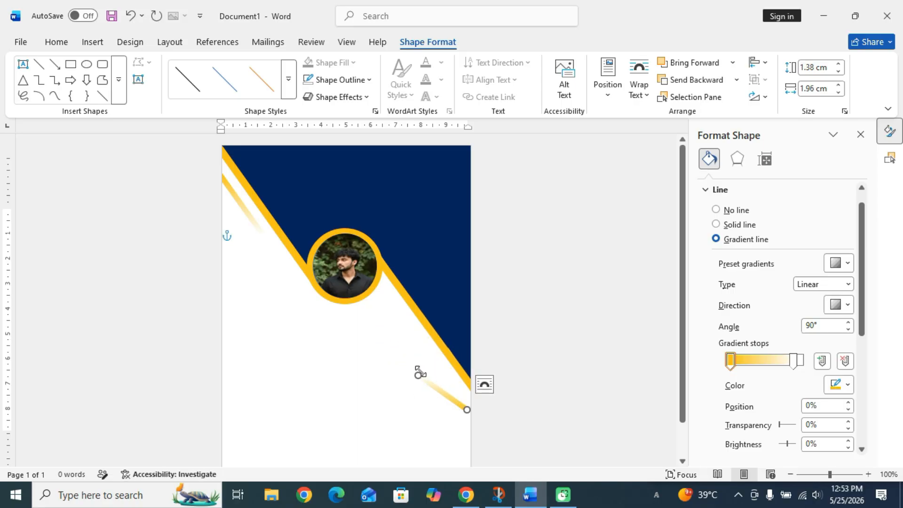
left_click_drag(419, 374, 417, 342)
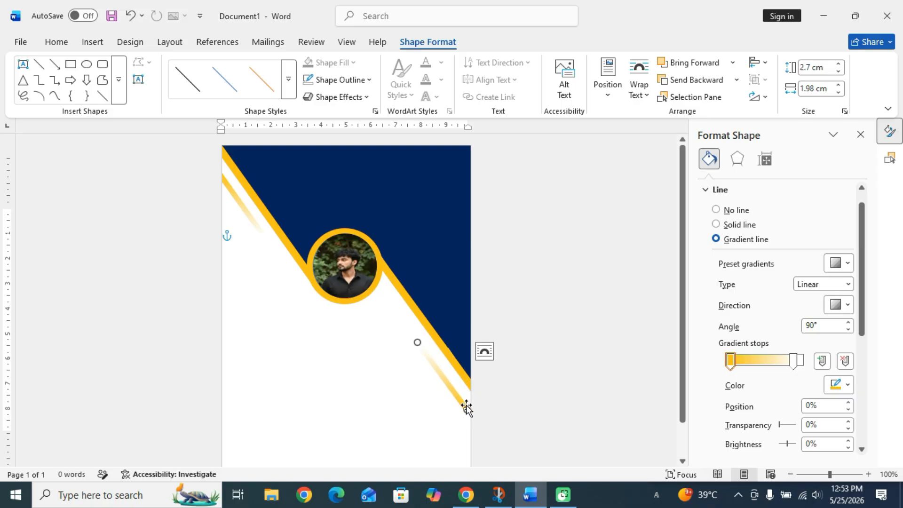
left_click_drag(467, 410, 476, 418)
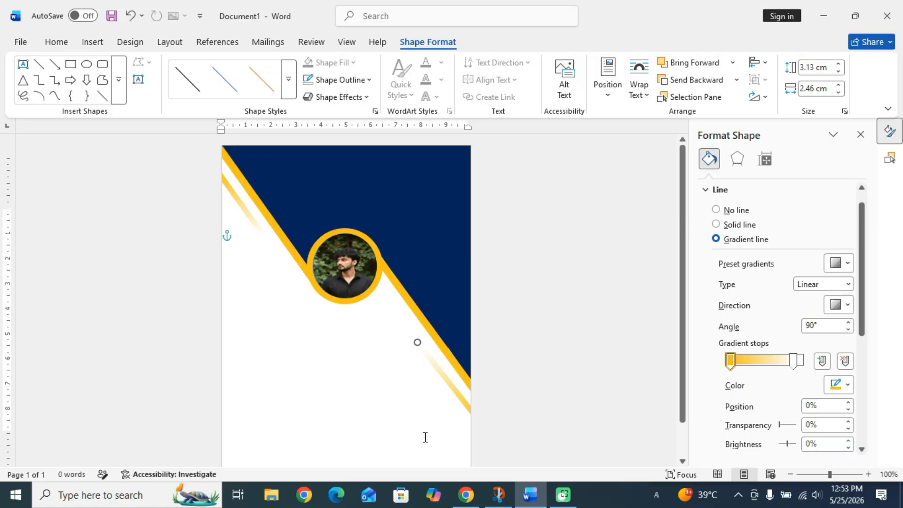
Duplicate the stripe into the upper-right navy area and make its starting gradient stop white.
key("ctrl+z")
left_click_drag(461, 394, 468, 221)
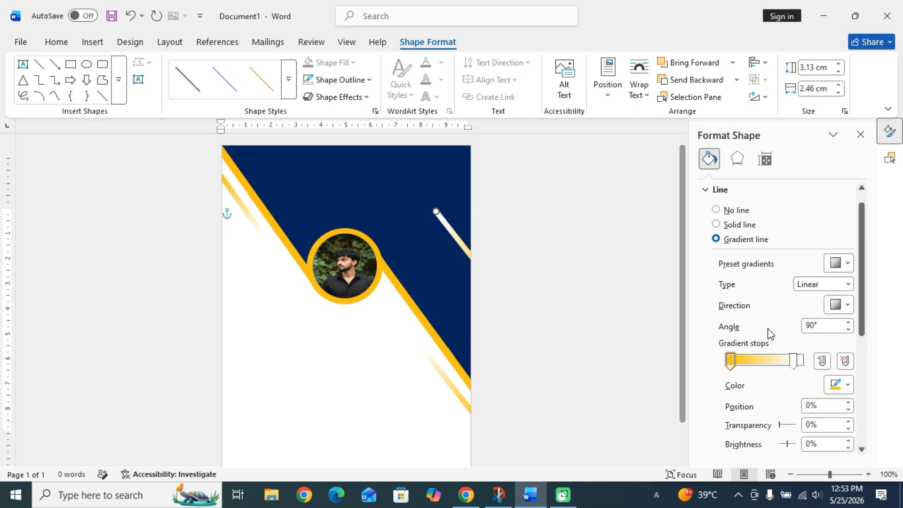
left_click(730, 362)
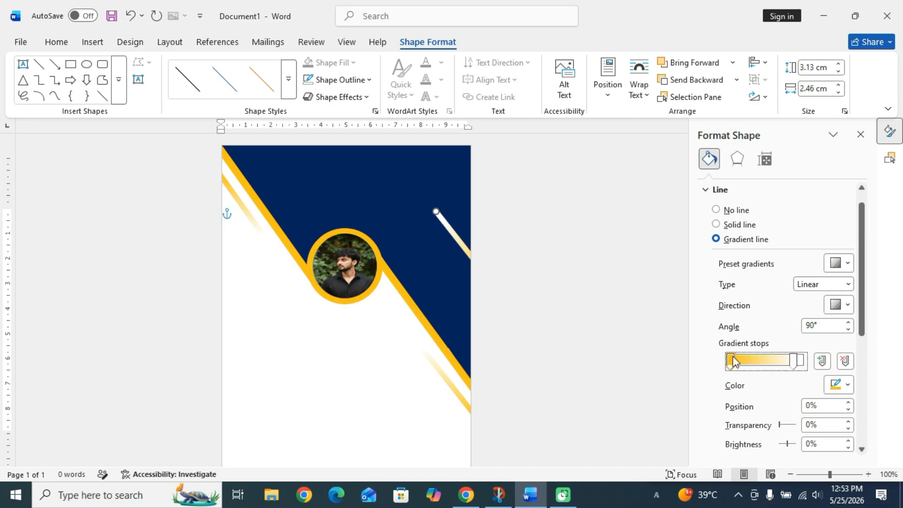
left_click(837, 384)
left_click(724, 209)
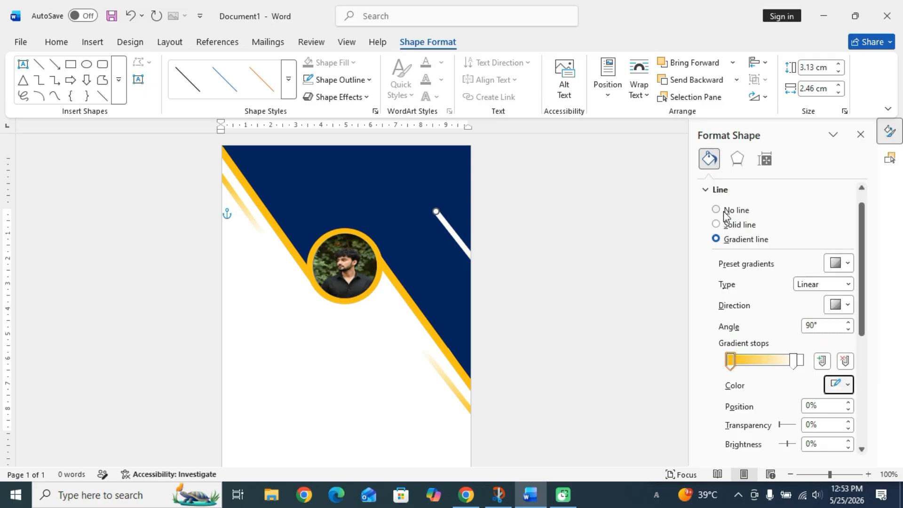
Make the ending stop a partly transparent navy at 97%, and slide the white stop further along.
left_click(794, 365)
left_click_drag(793, 366, 802, 366)
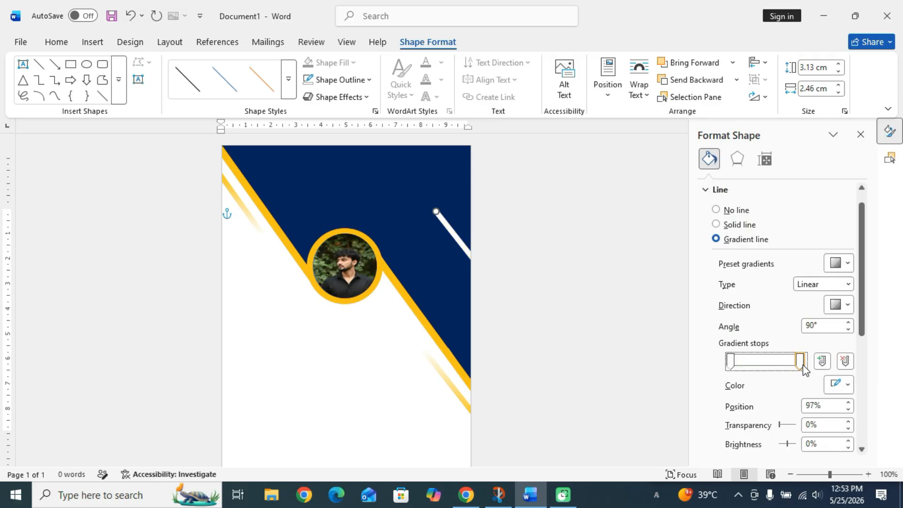
left_click_drag(779, 423, 784, 429)
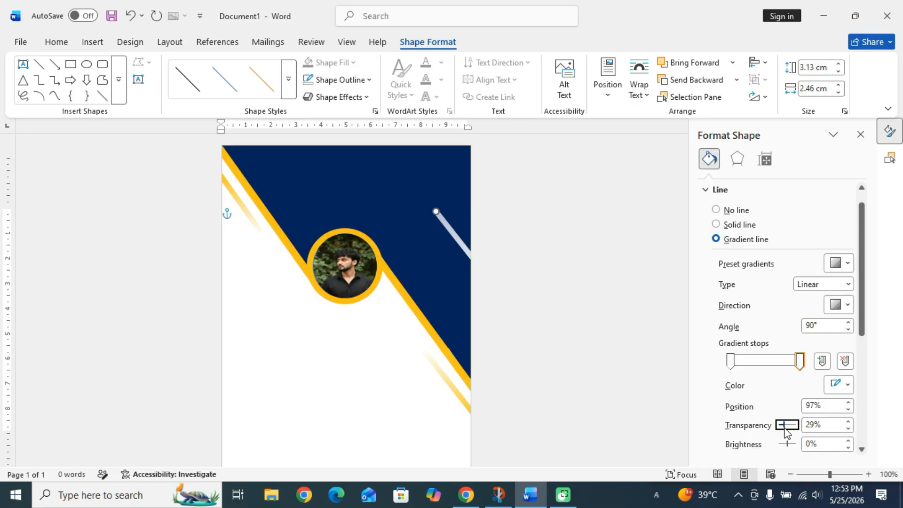
scroll(826, 403, "down", 1)
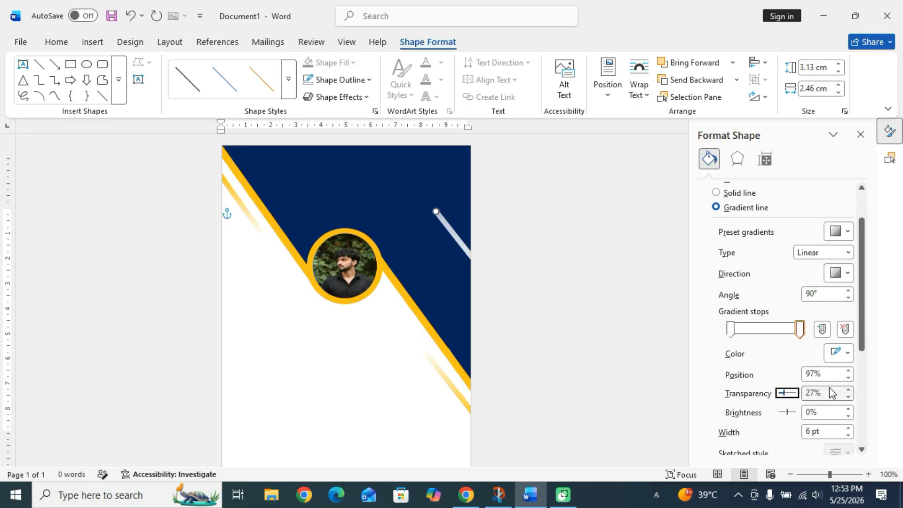
left_click(844, 355)
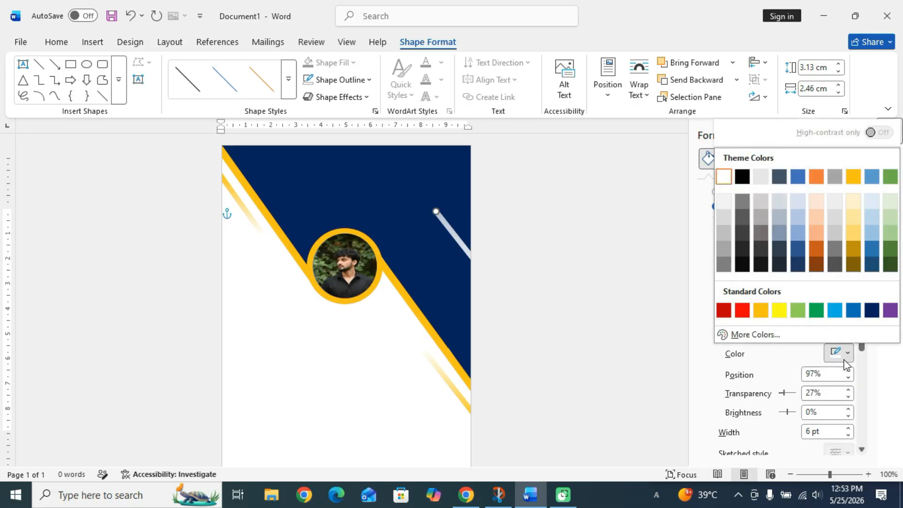
left_click(872, 310)
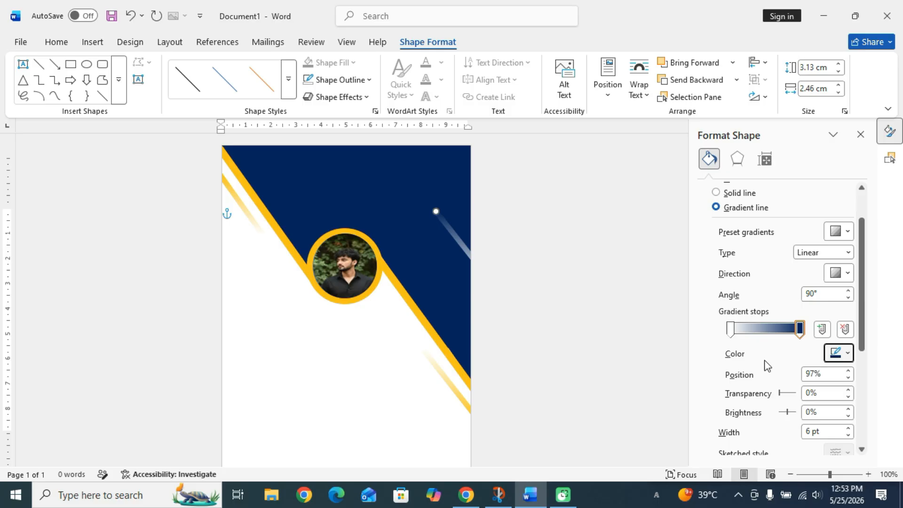
left_click(780, 394)
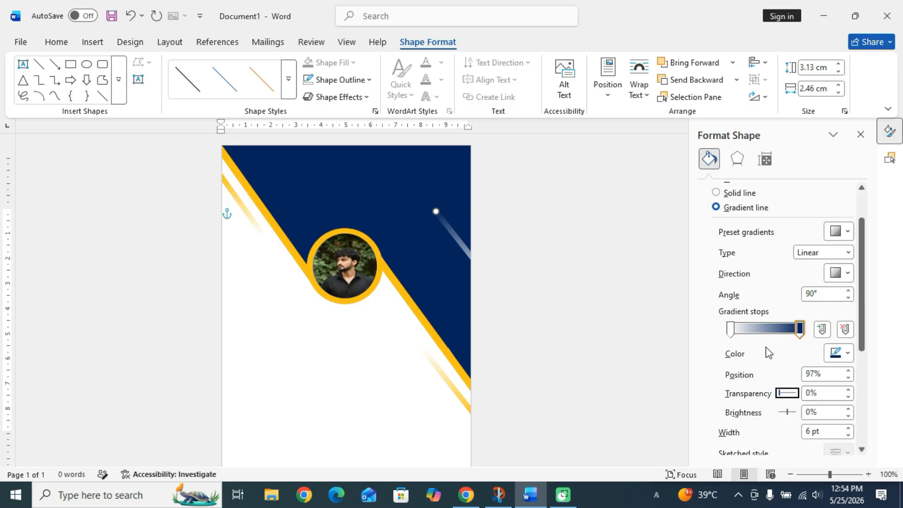
left_click_drag(730, 330, 785, 337)
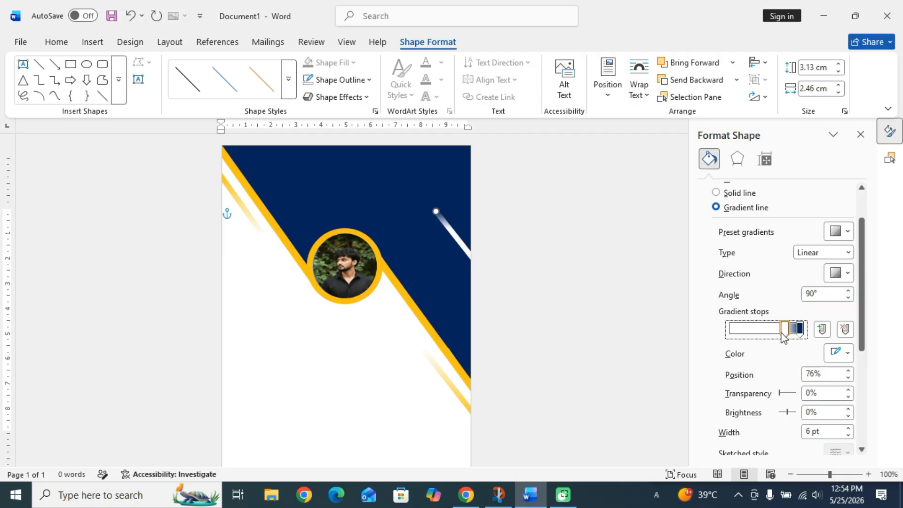
Duplicate the top-left gold stripe to the navy area's top edge and make its ending stop navy.
left_click(241, 207)
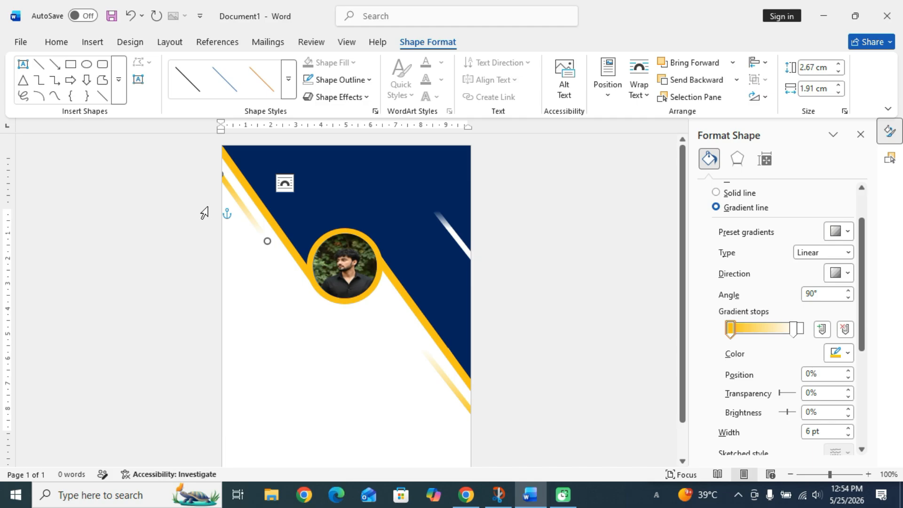
key("ctrl+d")
left_click_drag(244, 209, 269, 144)
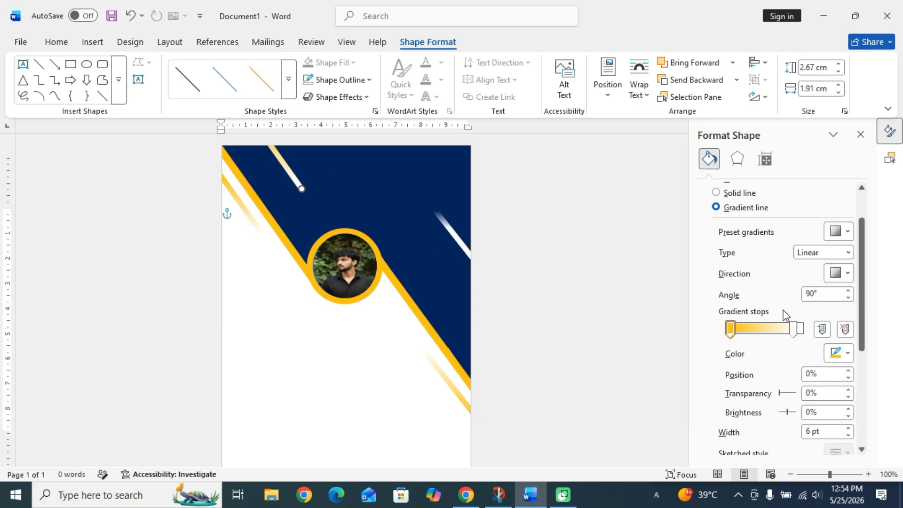
left_click(794, 328)
left_click(847, 353)
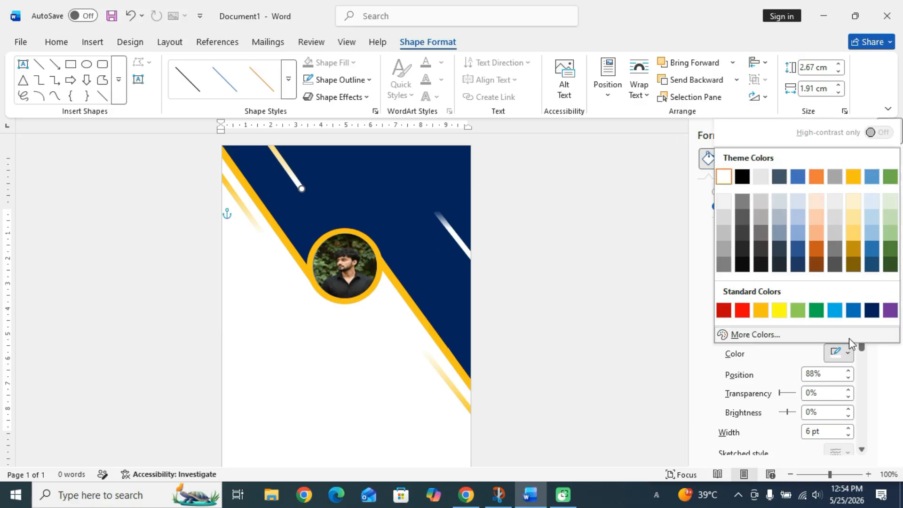
left_click(853, 311)
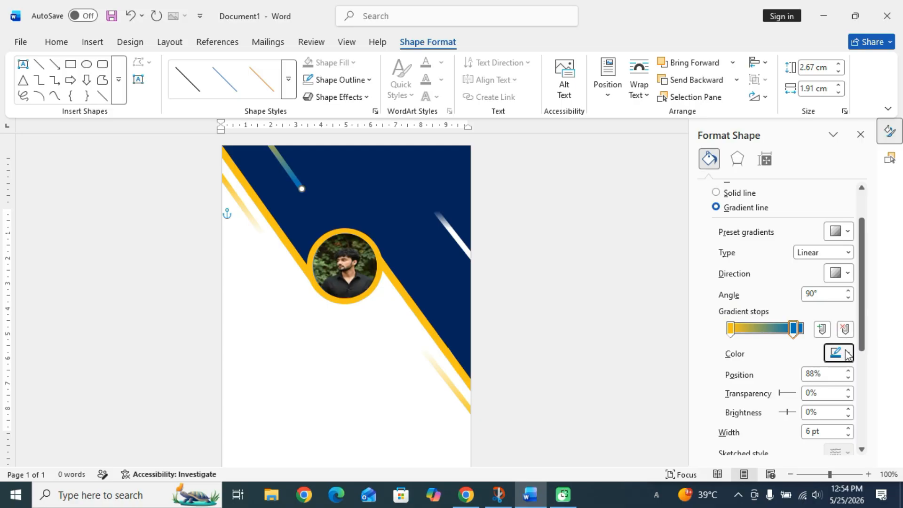
left_click(848, 353)
left_click(870, 311)
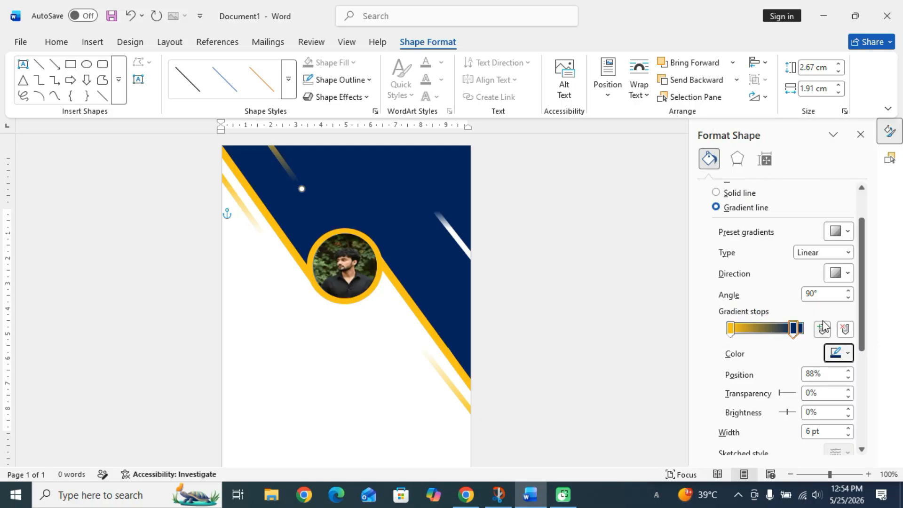
Make the start stop white at 80% with navy at the end, then set the right stripe's fade to 63%.
left_click(731, 328)
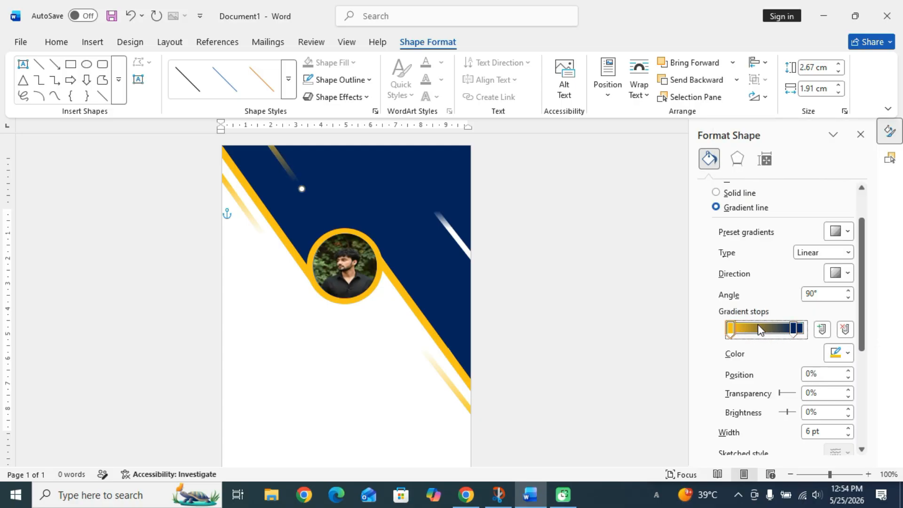
left_click(835, 353)
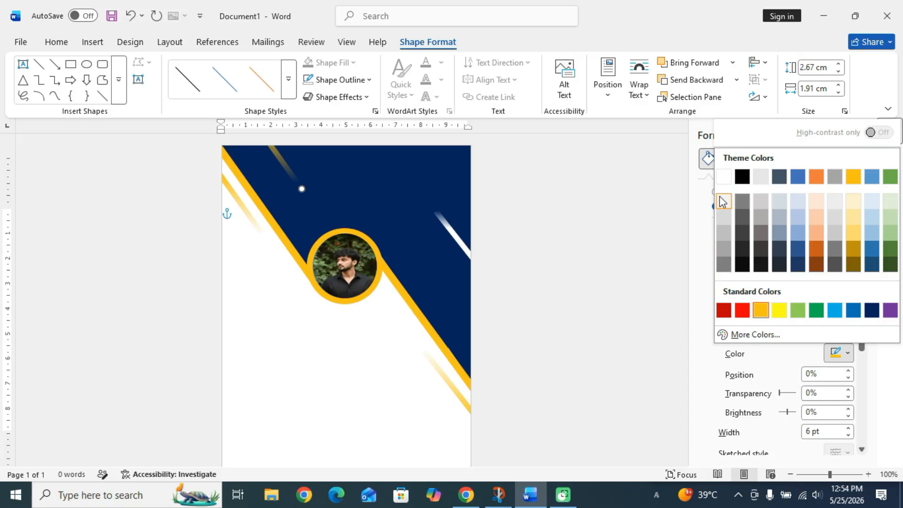
left_click(723, 177)
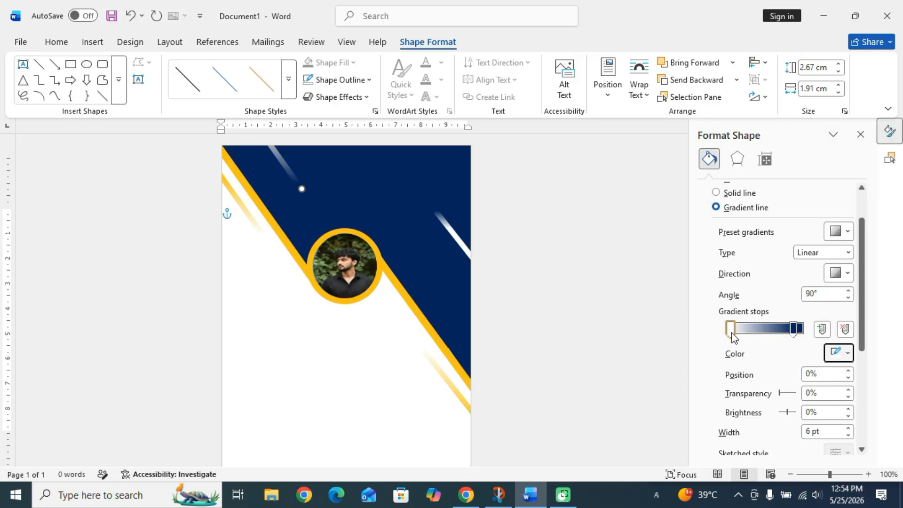
left_click_drag(794, 328, 803, 328)
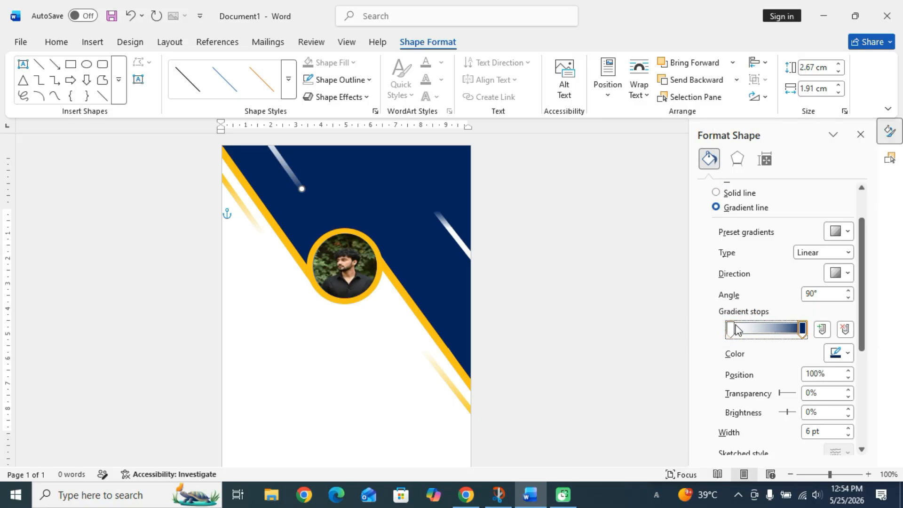
left_click_drag(737, 329, 780, 336)
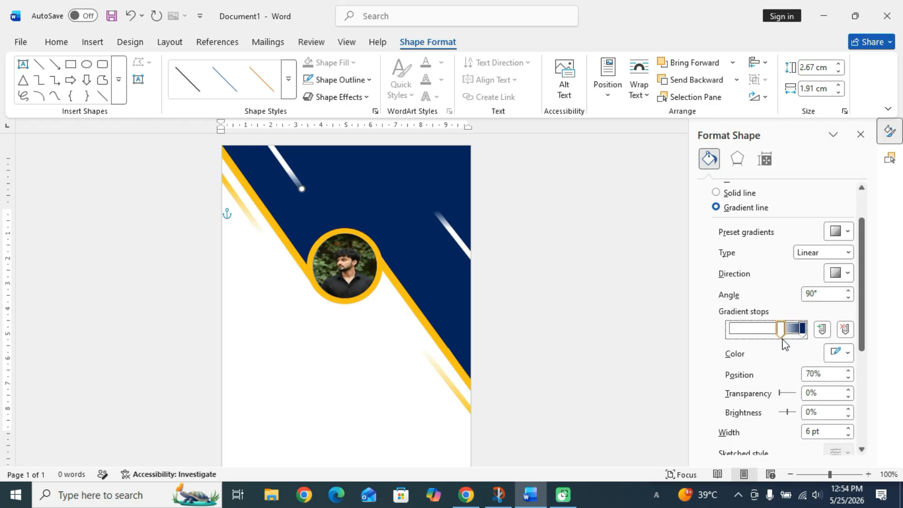
left_click(458, 244)
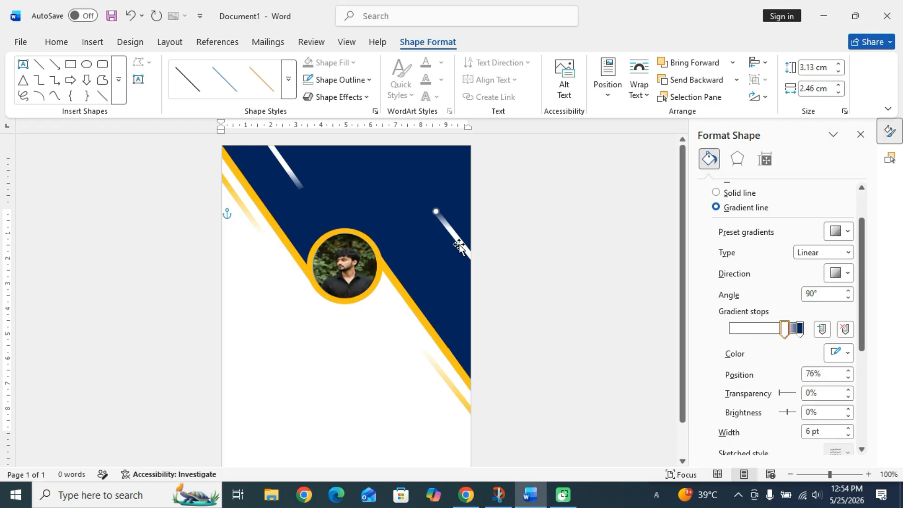
left_click_drag(779, 335, 781, 335)
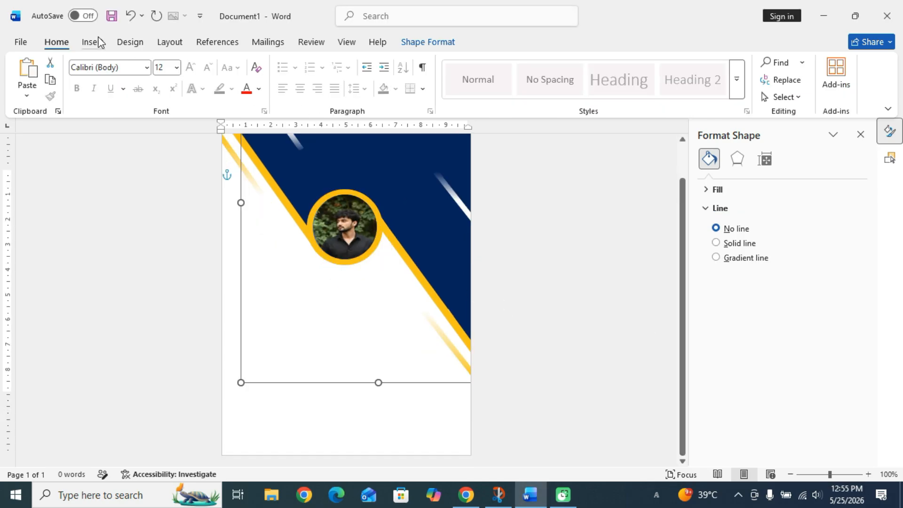
Insert a WordArt box in the chosen gallery style.
left_click(93, 42)
left_click(620, 79)
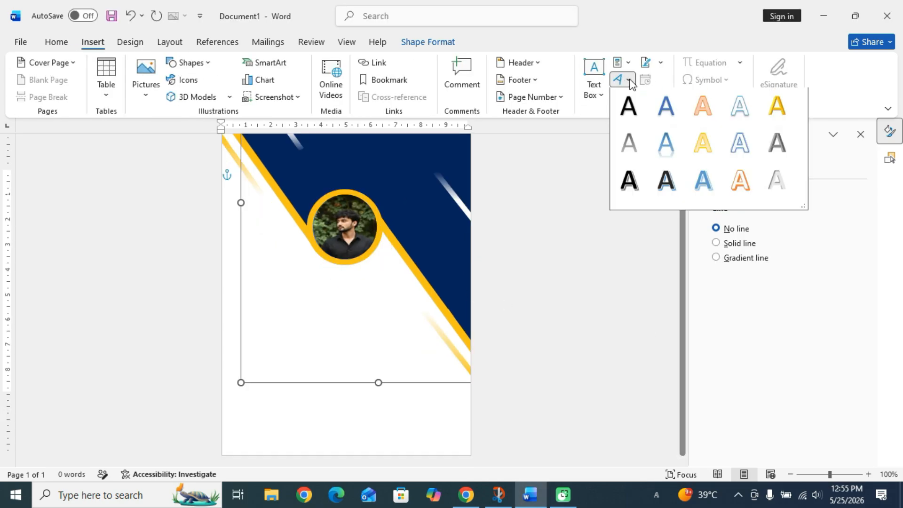
left_click(625, 121)
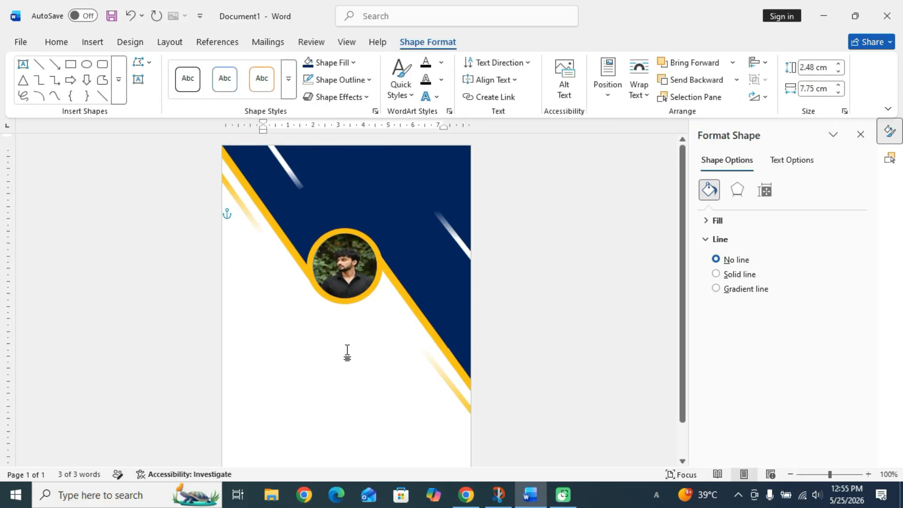
scroll(348, 353, "down", 2)
left_click(289, 291)
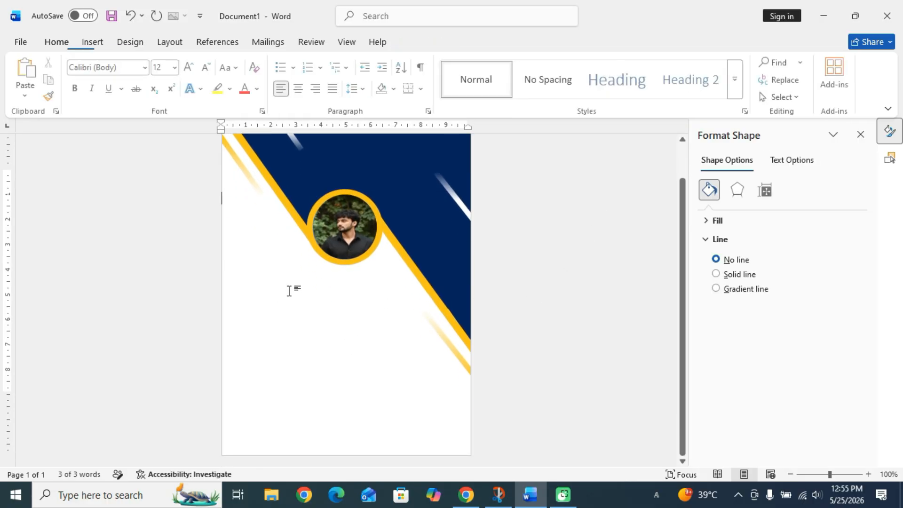
left_click(88, 44)
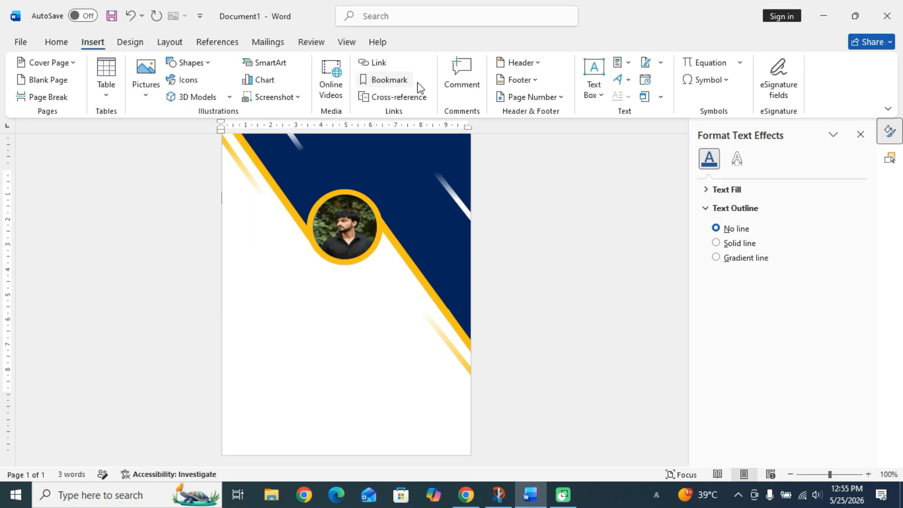
left_click(630, 80)
left_click(629, 107)
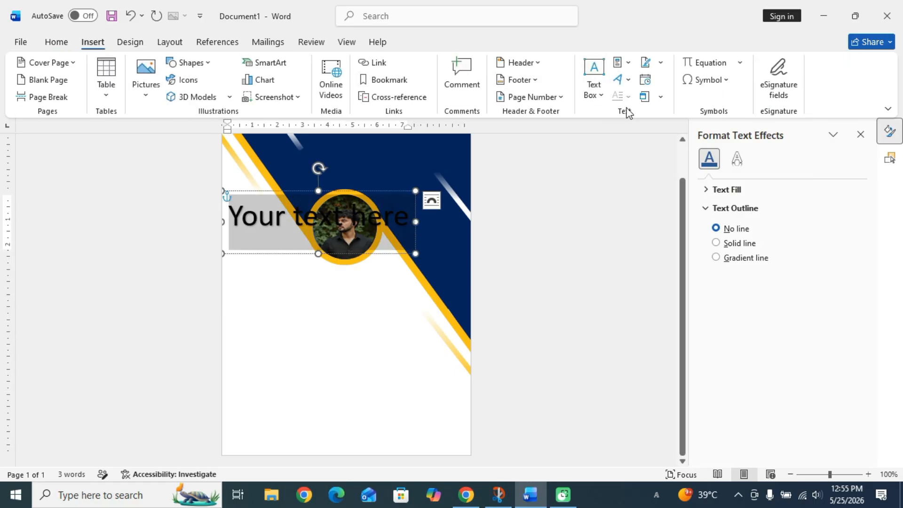
Replace the WordArt placeholder with the first name and move it just below the photo.
left_click(340, 220)
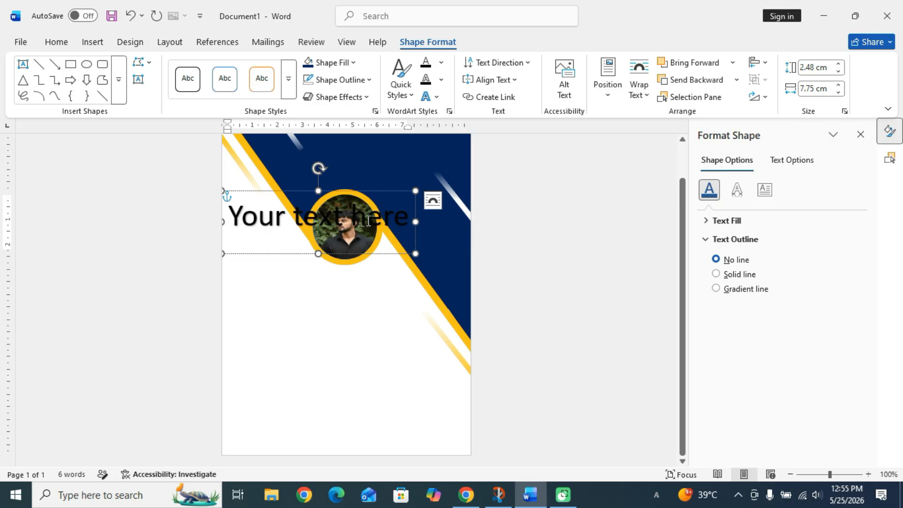
key("ctrl+a")
key("Delete")
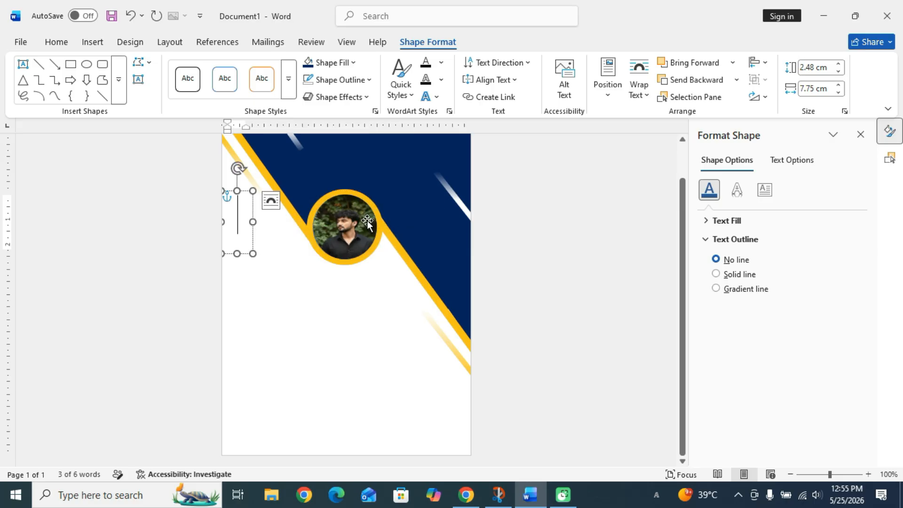
type("a")
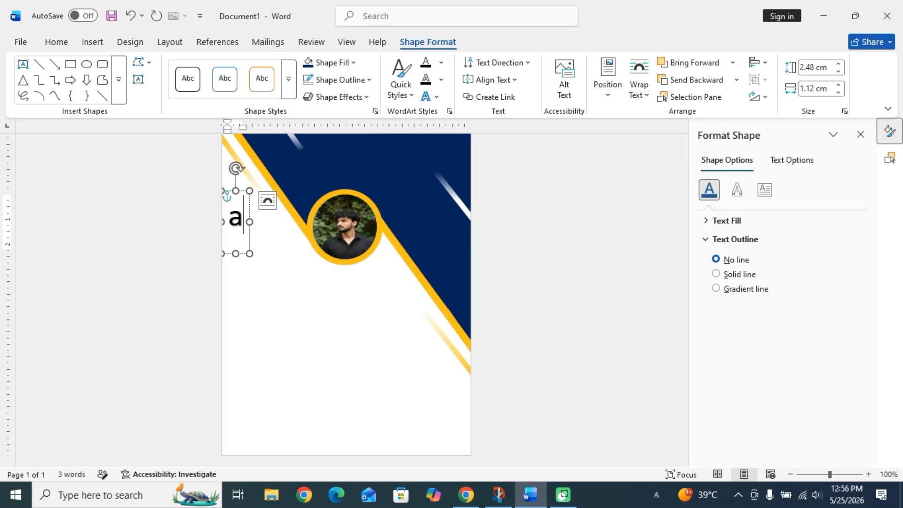
key("BackSpace")
type("Ad")
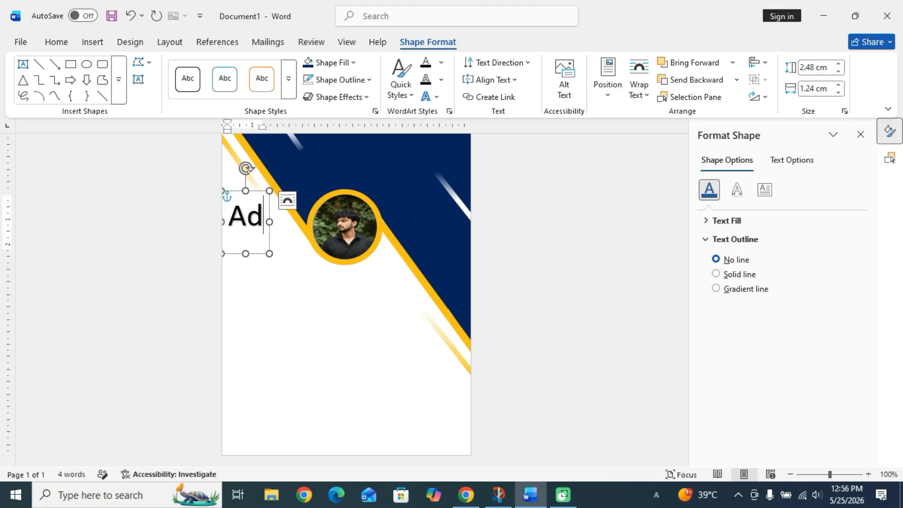
type("i")
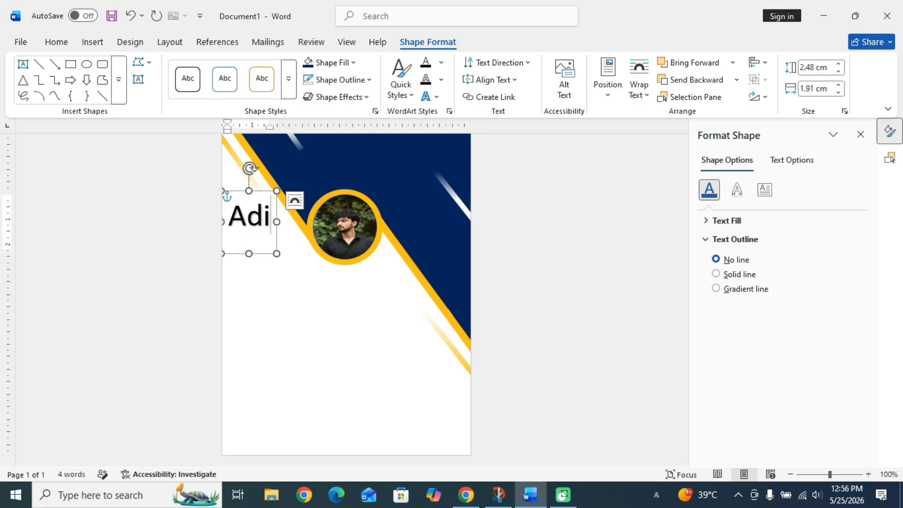
key("BackSpace")
key("BackSpace")
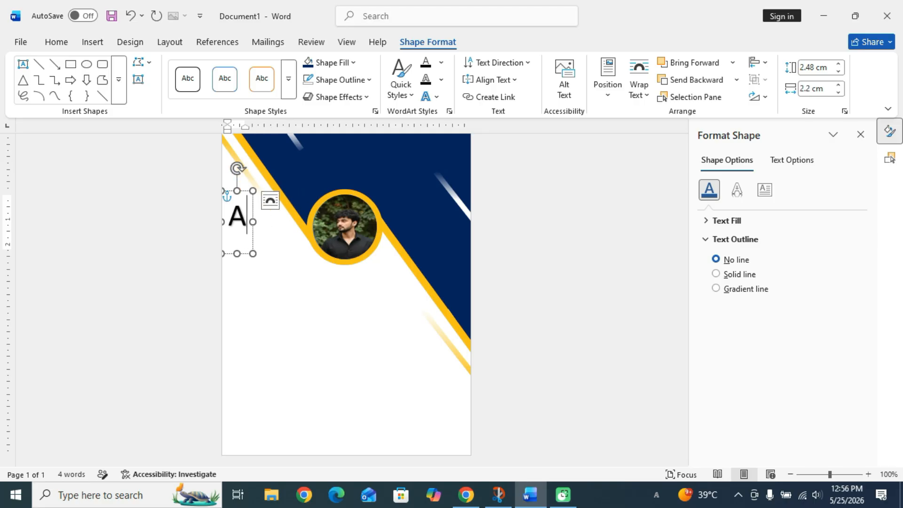
type("adi")
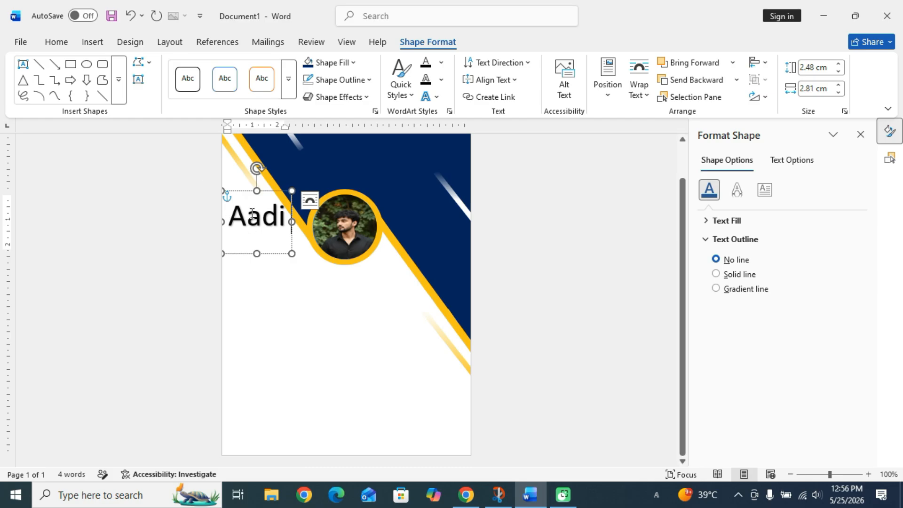
left_click_drag(264, 195, 318, 263)
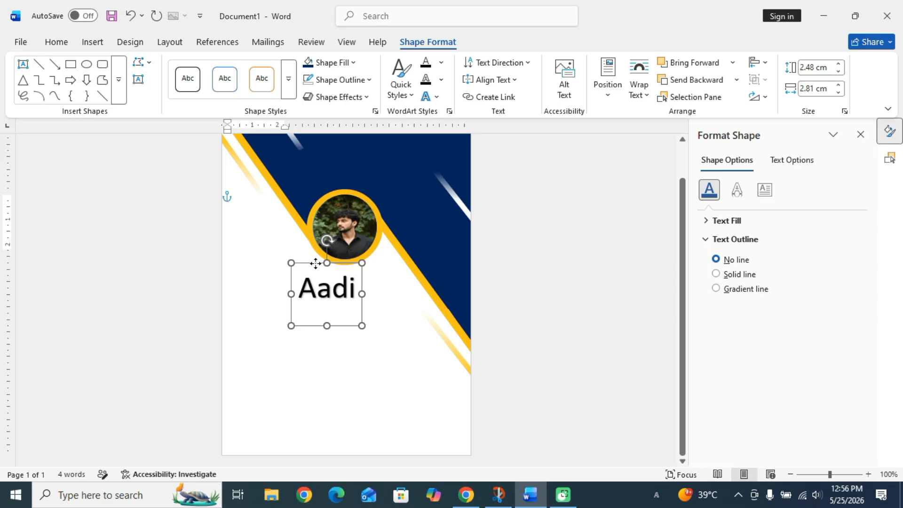
double_click(339, 290)
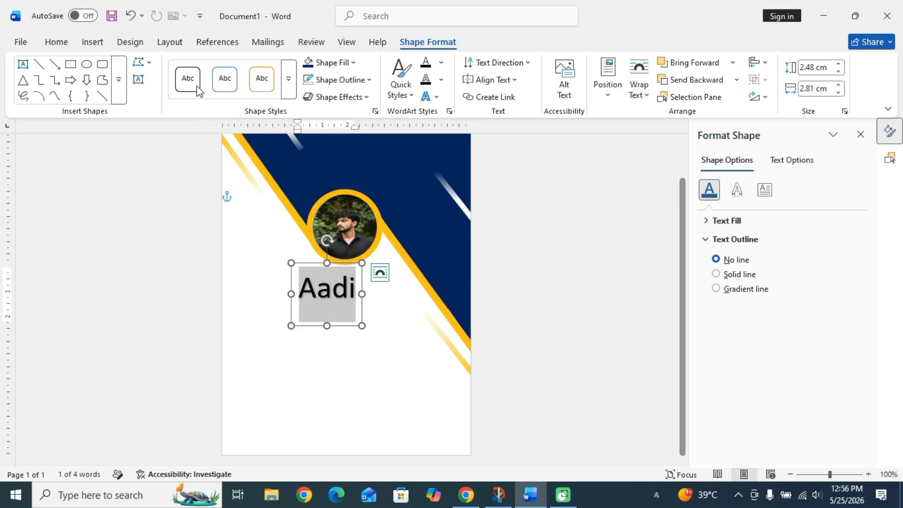
Set the name title in the Algerian font and resize its box so the capitals show fully.
left_click(57, 42)
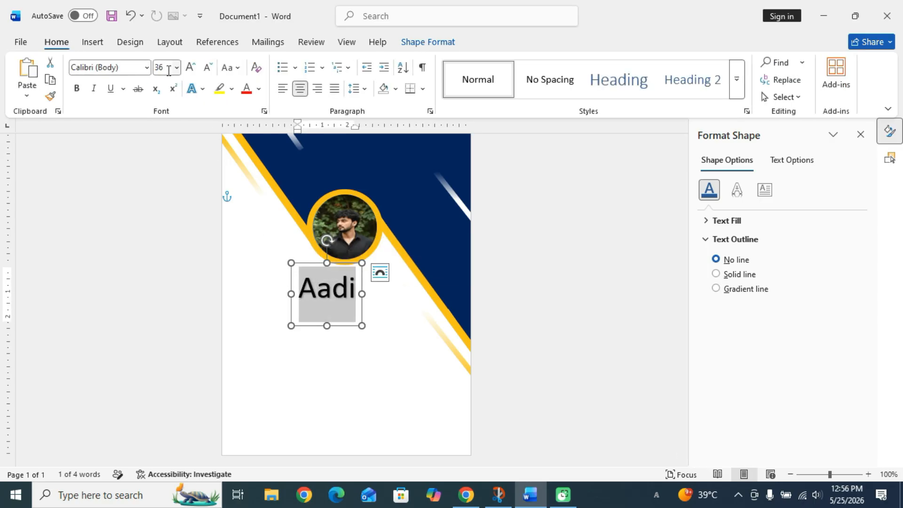
left_click(146, 68)
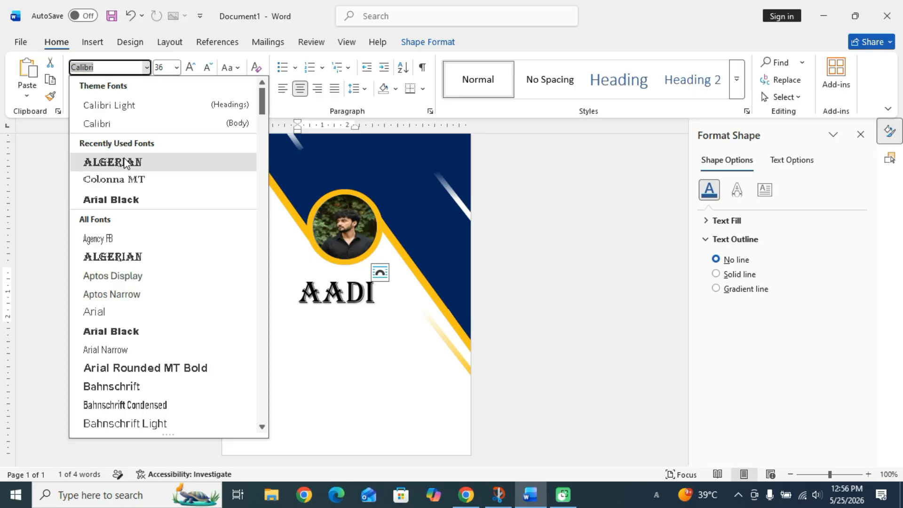
left_click(125, 159)
left_click(356, 315)
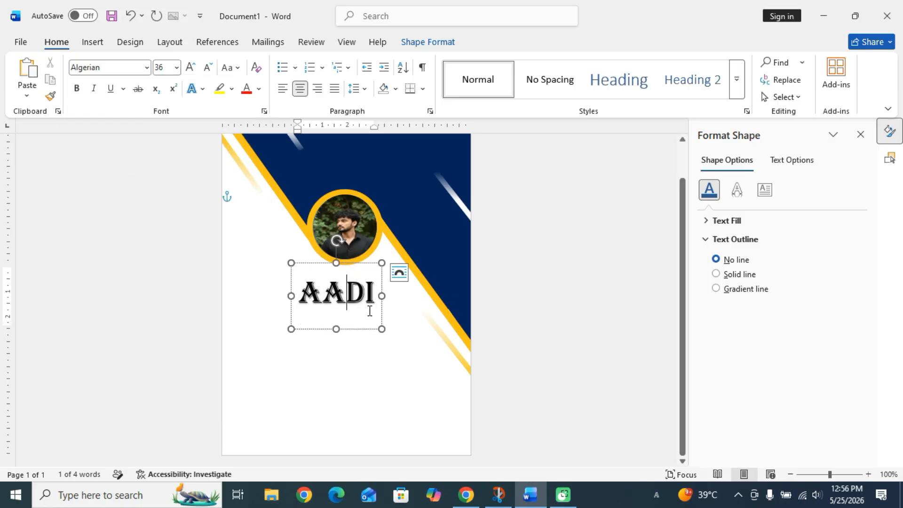
left_click_drag(381, 327, 381, 324)
left_click(381, 357)
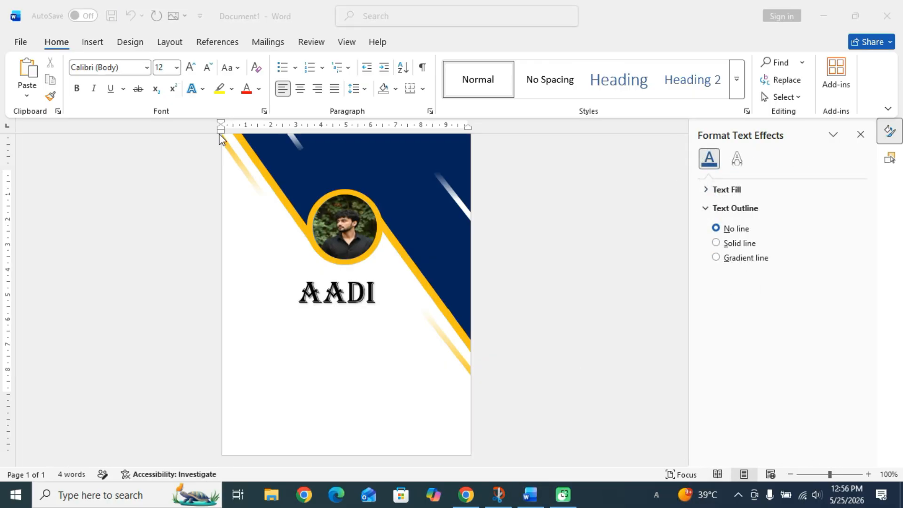
Draw a blue rectangle bar just below the name title.
left_click(99, 44)
left_click(94, 43)
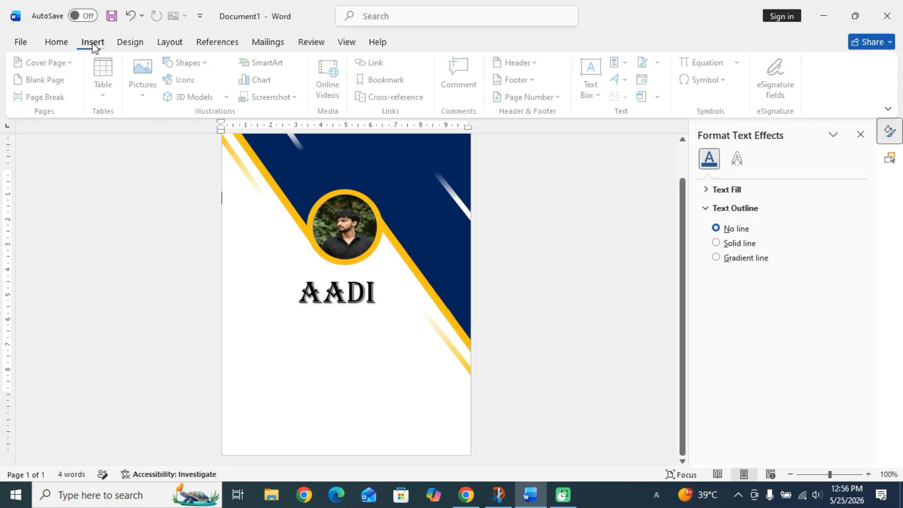
left_click(189, 69)
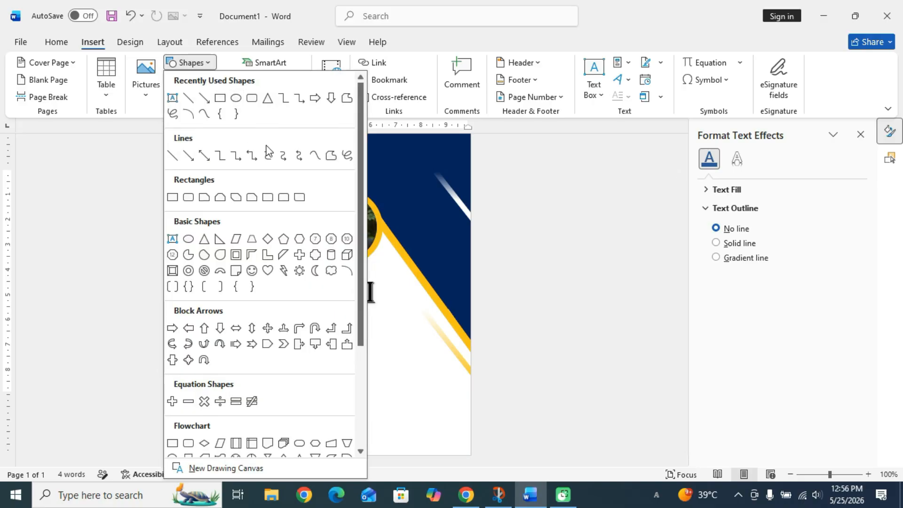
left_click(253, 102)
mouse_move(281, 307)
left_mouse_down()
mouse_move(314, 334)
mouse_move(389, 334)
left_mouse_up()
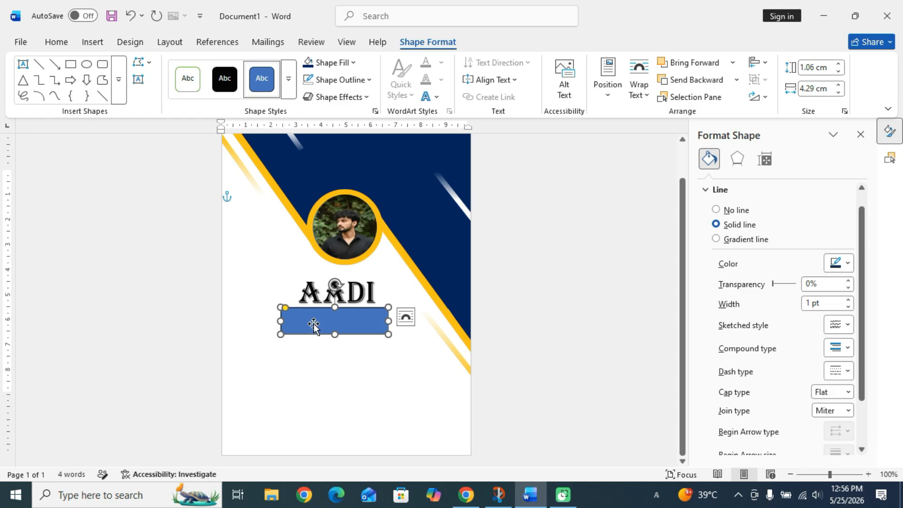
Add a text box inside the blue bar reading 'Id card'.
left_click(23, 63)
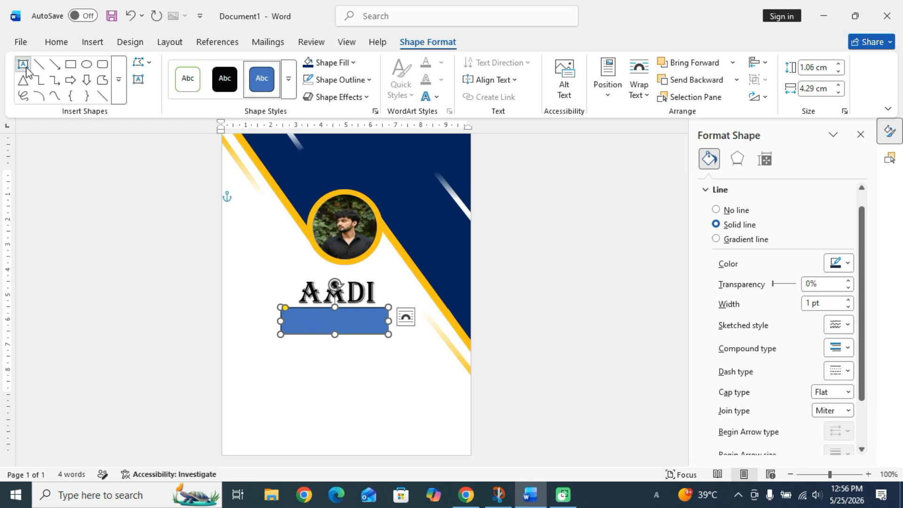
left_click_drag(296, 311, 378, 332)
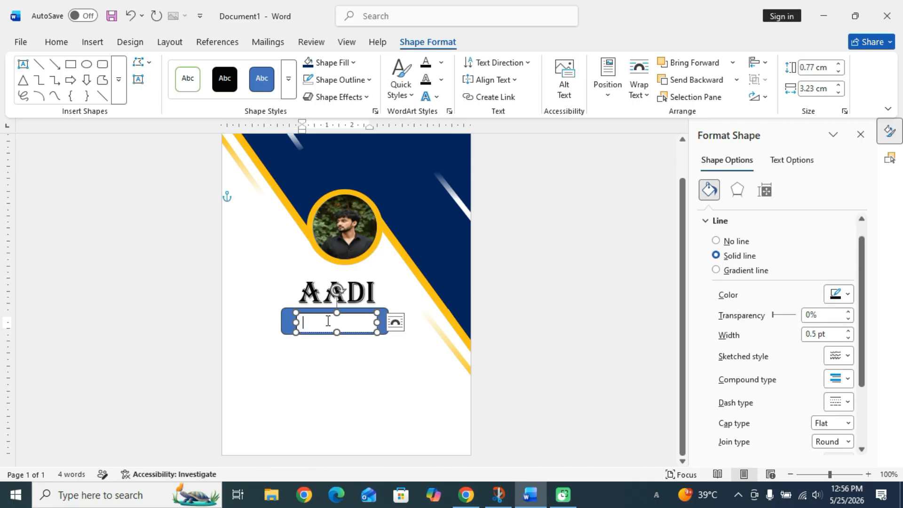
type("i")
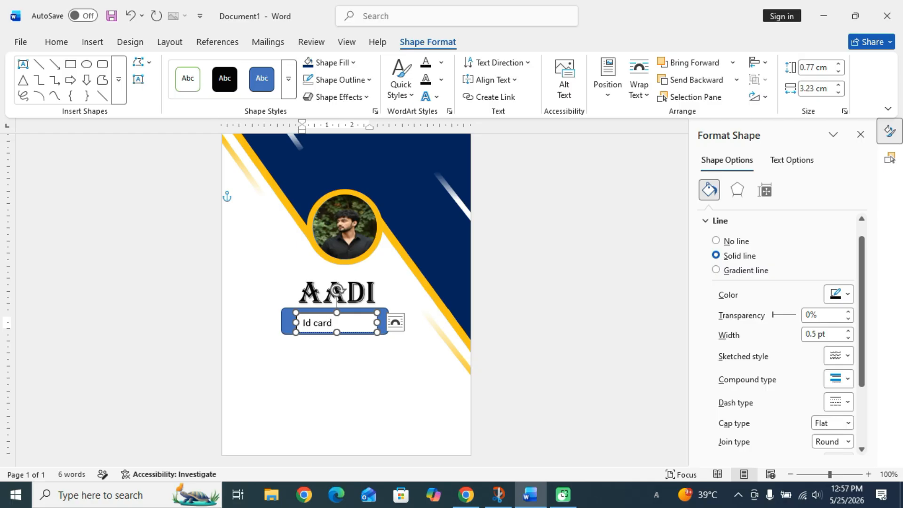
Make the 'Id card' text bold at 14 pt.
left_click_drag(351, 320, 268, 320)
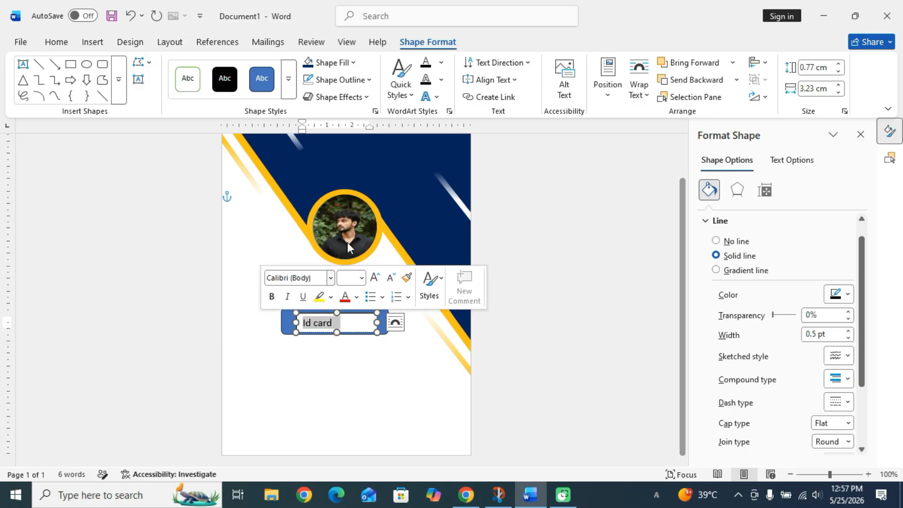
left_click(66, 47)
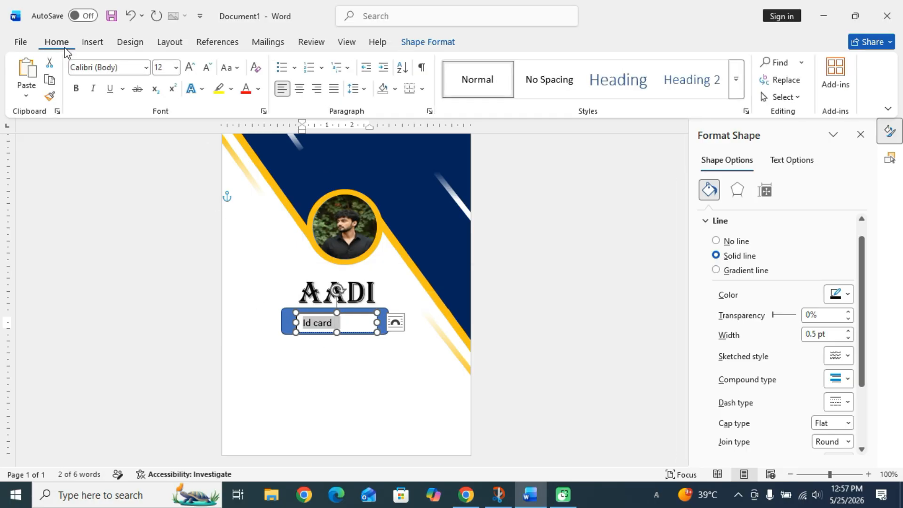
left_click(190, 67)
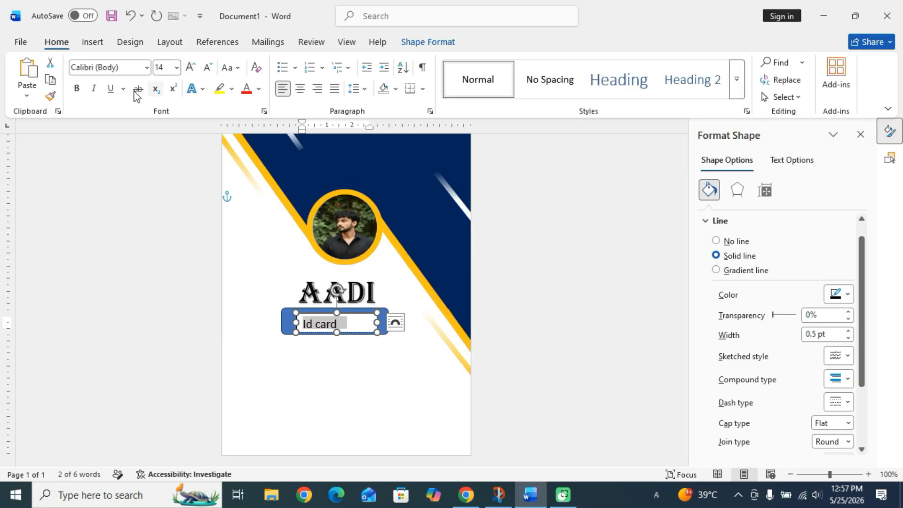
left_click(76, 88)
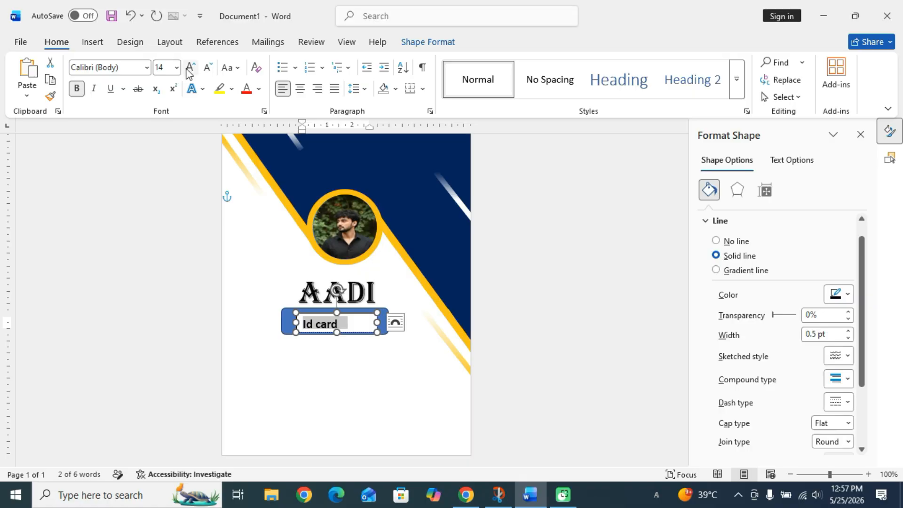
left_click(190, 71)
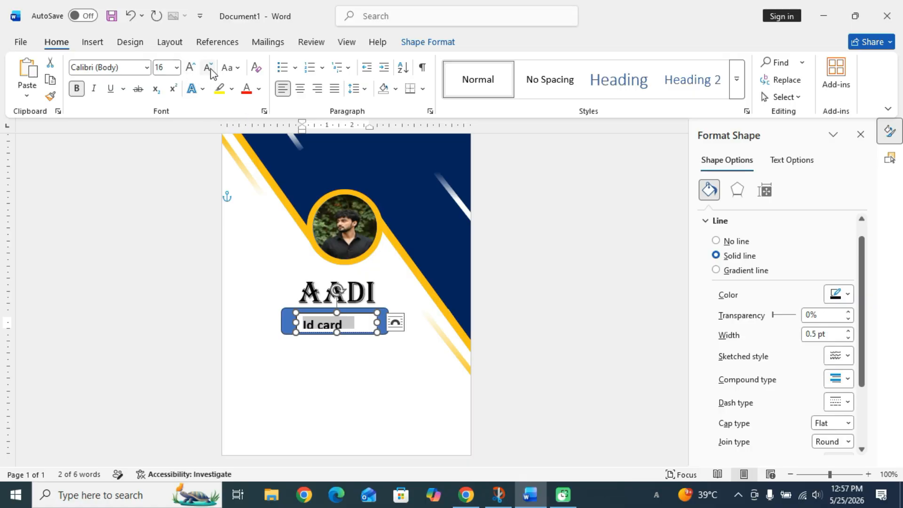
left_click(208, 67)
Remove the outline and fill from the 'Id card' text box and nudge it into place.
left_click(412, 43)
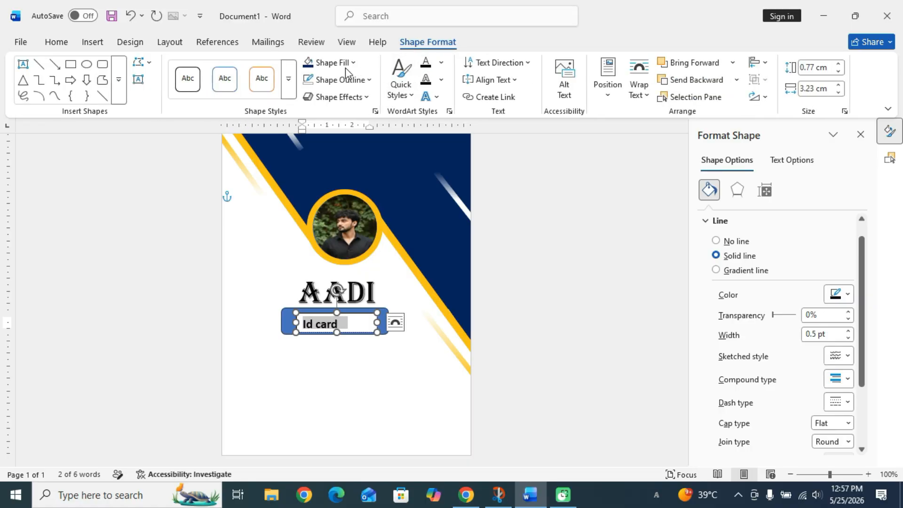
left_click(346, 83)
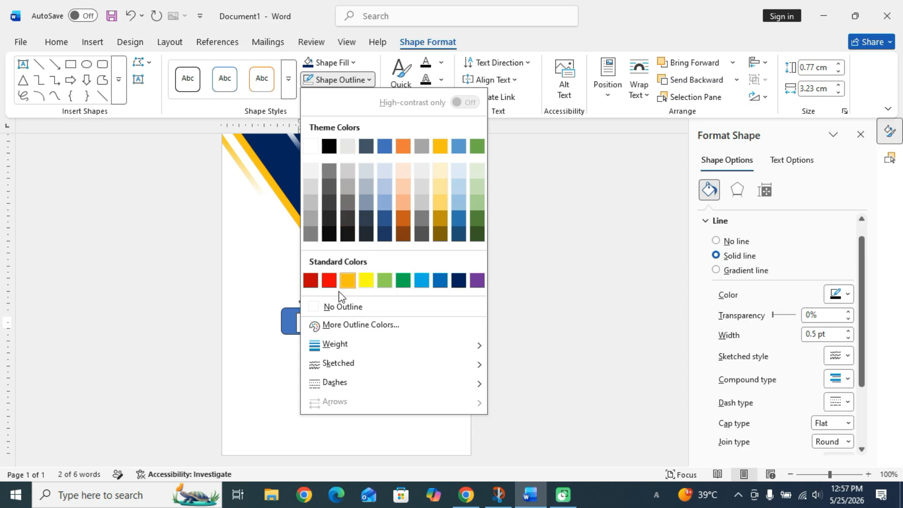
left_click(335, 306)
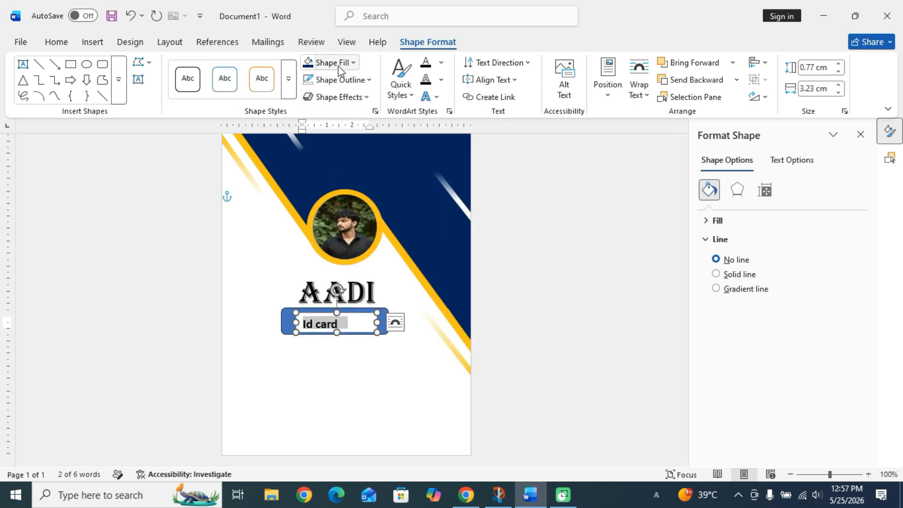
left_click(331, 63)
left_click(340, 293)
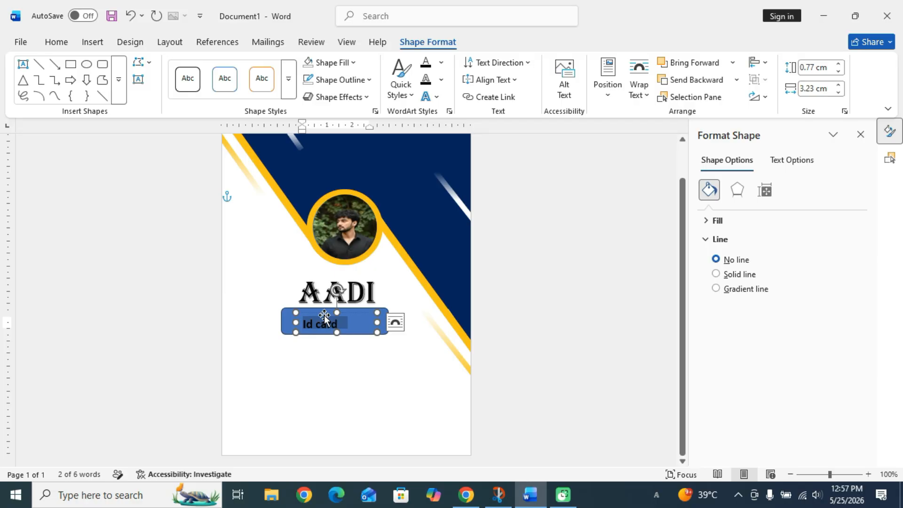
left_click_drag(324, 314, 332, 310)
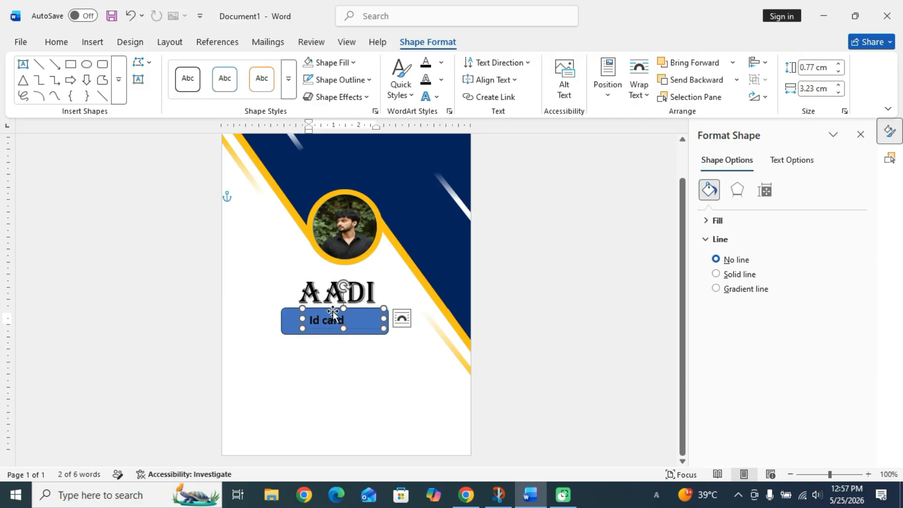
left_click(358, 353)
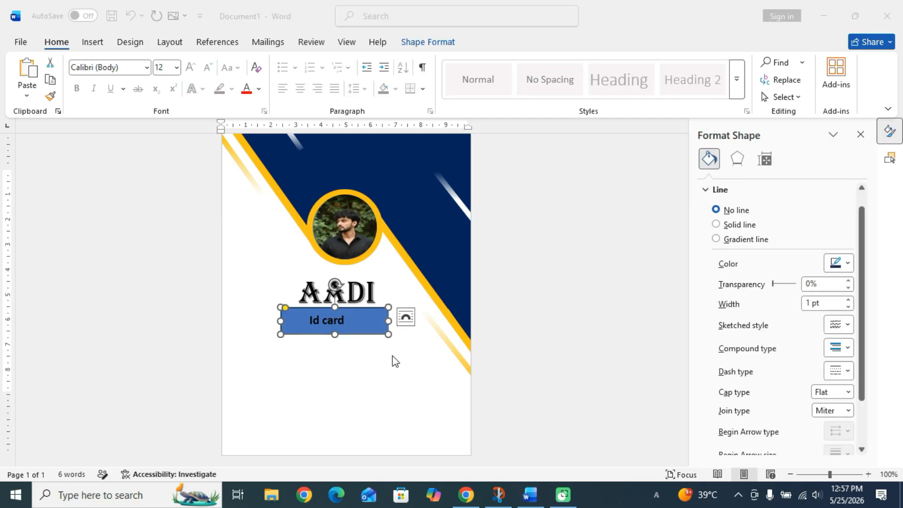
Colour the 'Id card' text yellow.
left_click(345, 325)
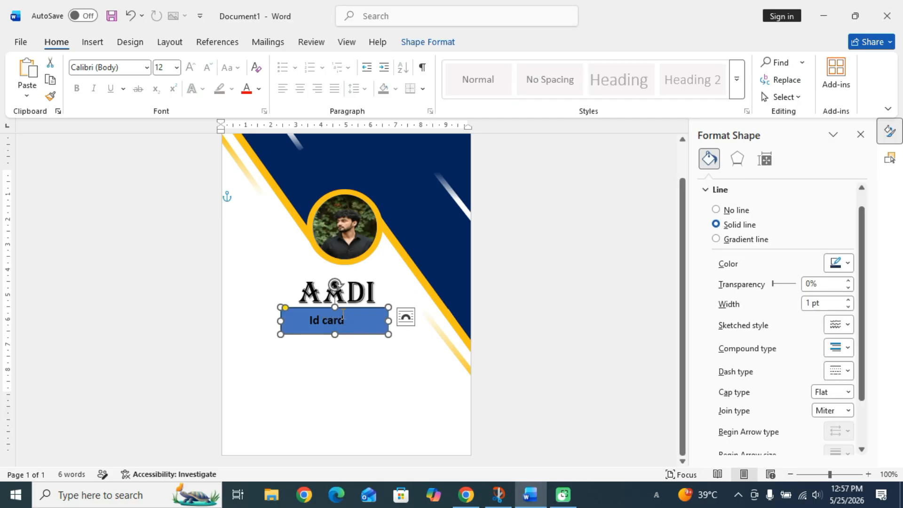
left_click(337, 321)
left_click(349, 328)
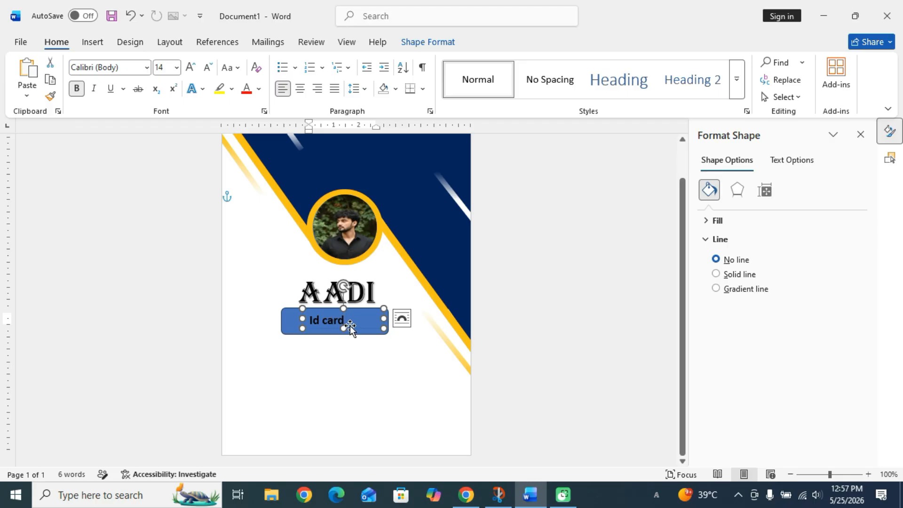
triple_click(332, 319)
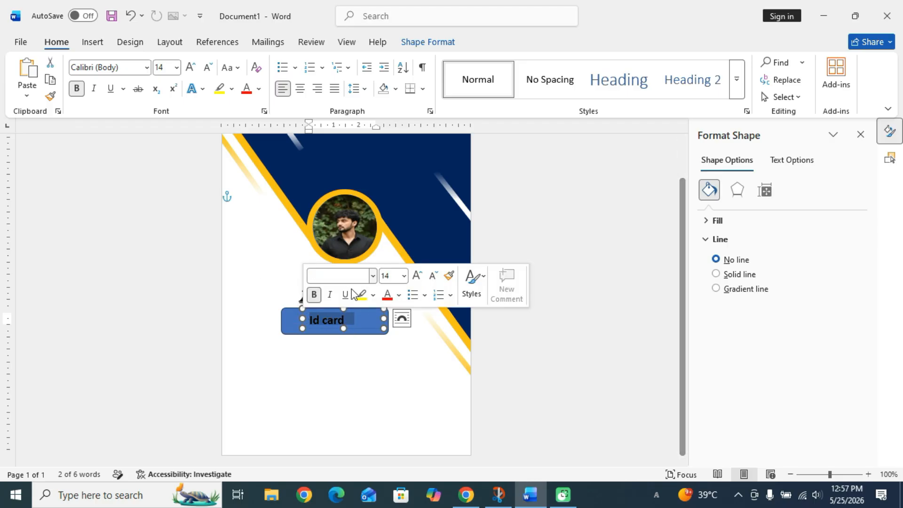
left_click(398, 295)
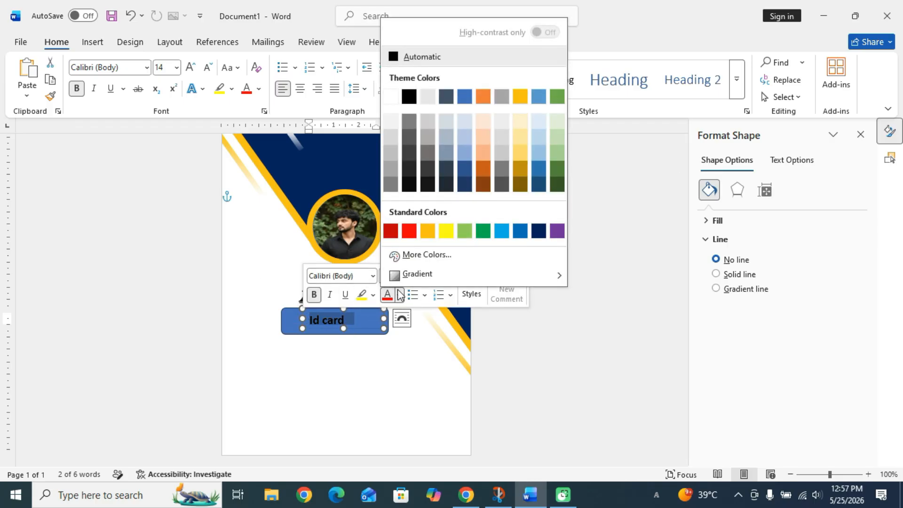
left_click(447, 231)
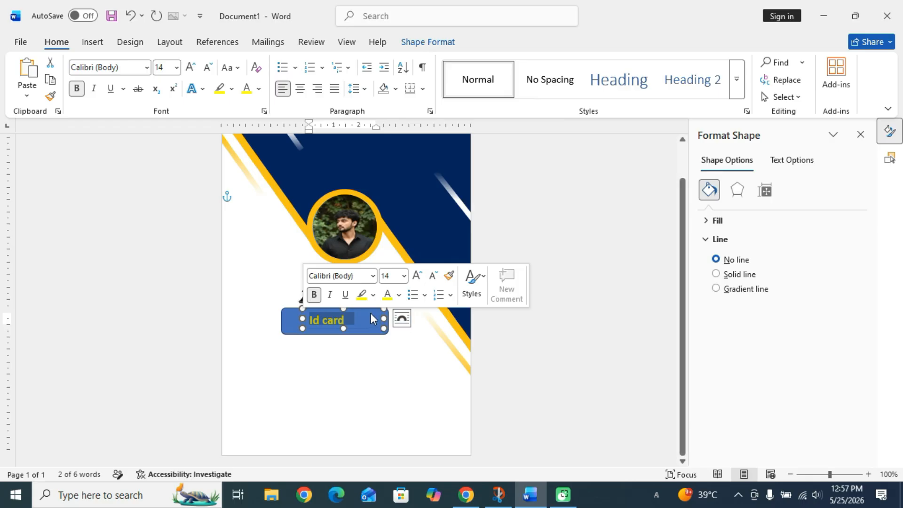
Fill the Id card rectangle with navy.
left_click(291, 314)
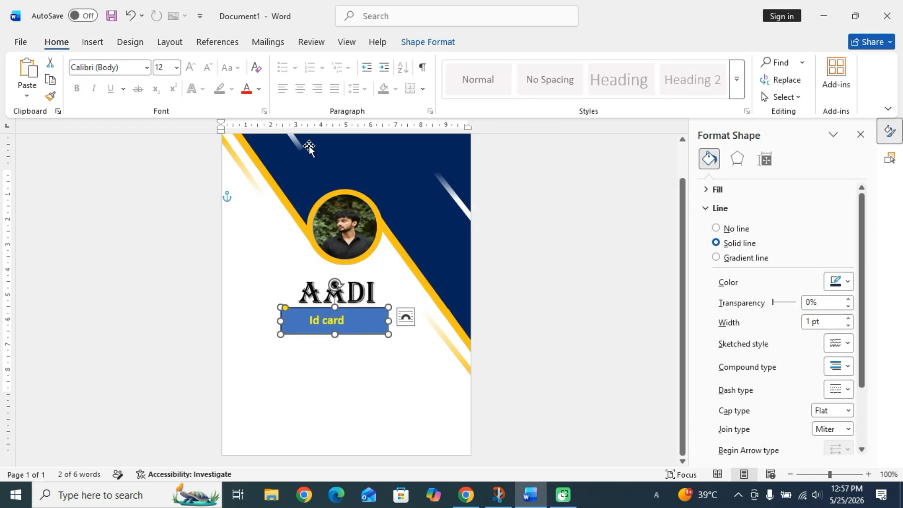
left_click(440, 42)
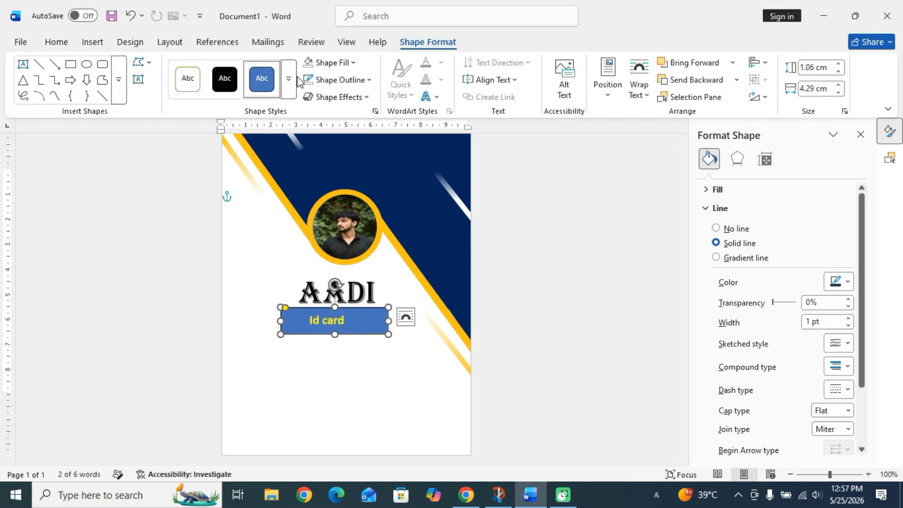
left_click(335, 64)
left_click(459, 262)
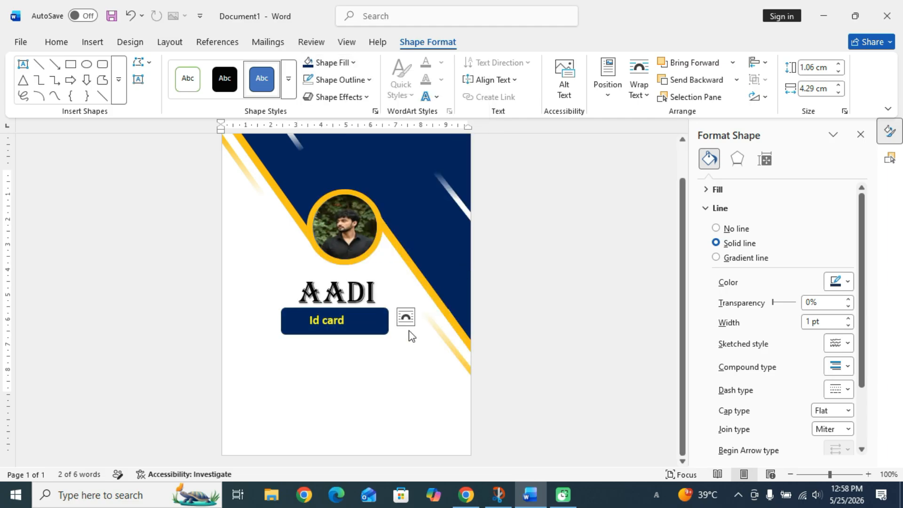
left_click(383, 373)
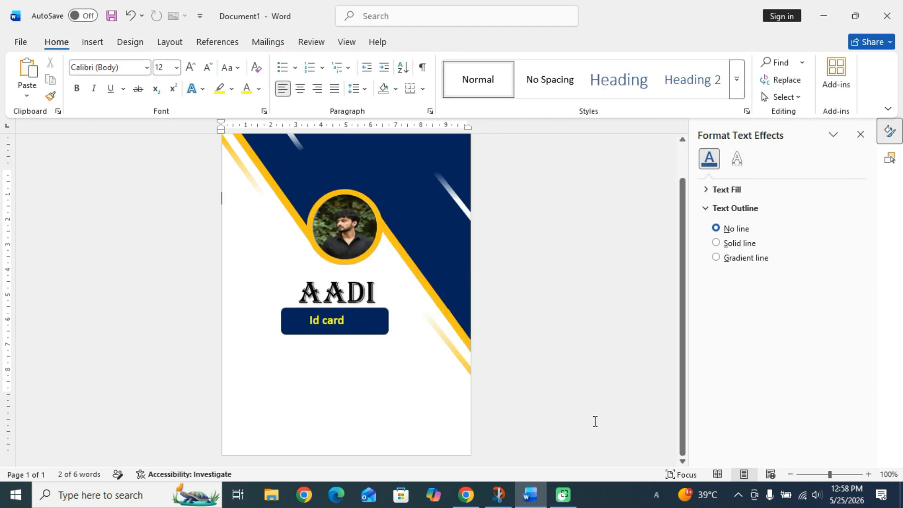
Draw a custom text box below the Id card bar.
left_click(810, 464)
left_click(92, 42)
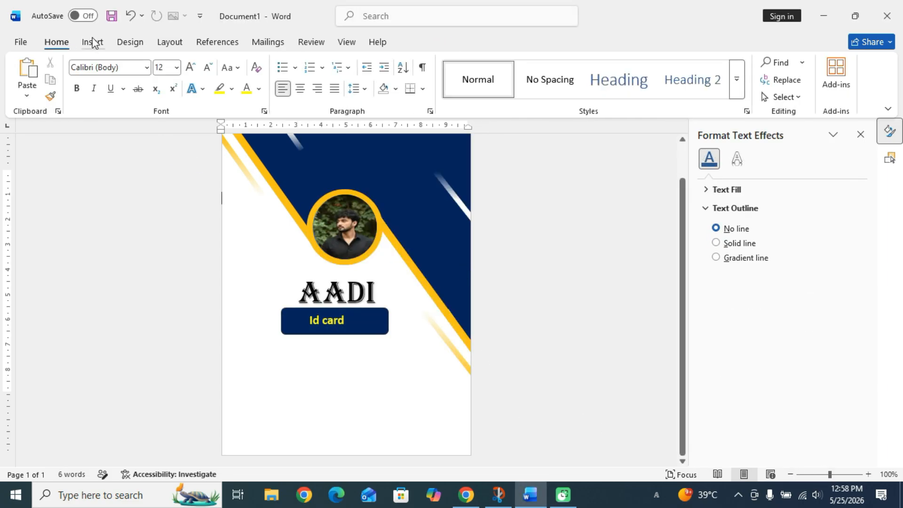
left_click(602, 93)
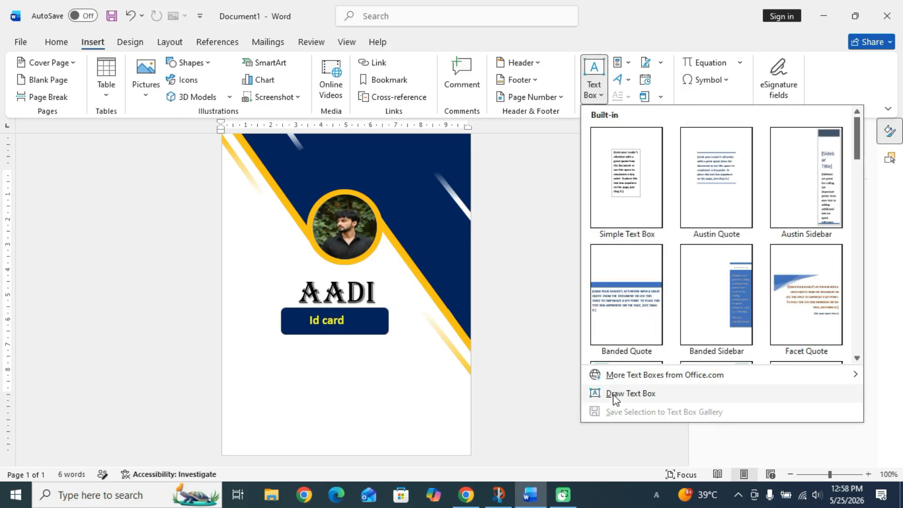
left_click(604, 393)
mouse_move(262, 344)
left_mouse_down()
mouse_move(379, 407)
mouse_move(423, 412)
left_mouse_up()
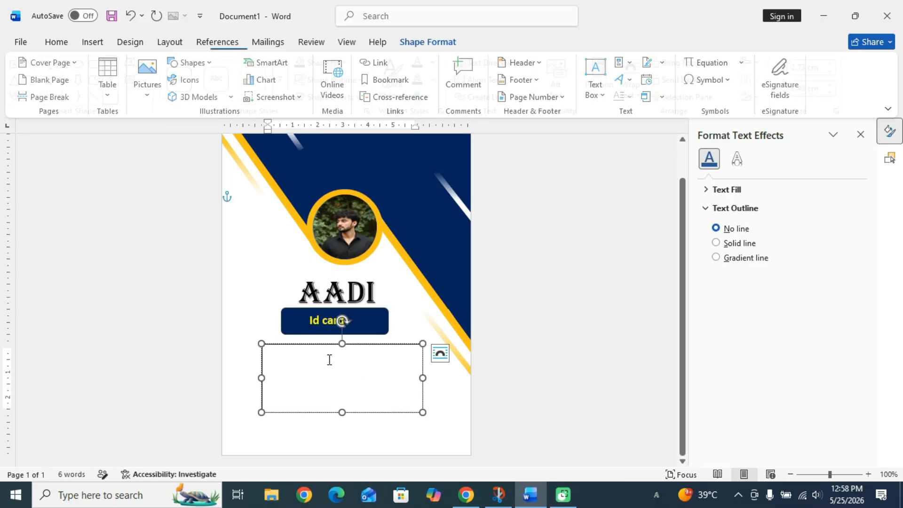
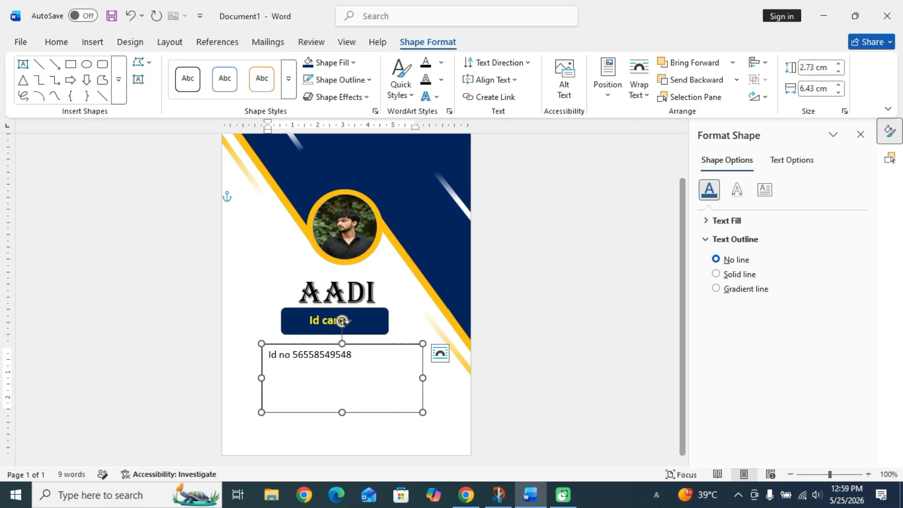
Type the 'Id no' line and begin the email line beneath it.
left_click(828, 473)
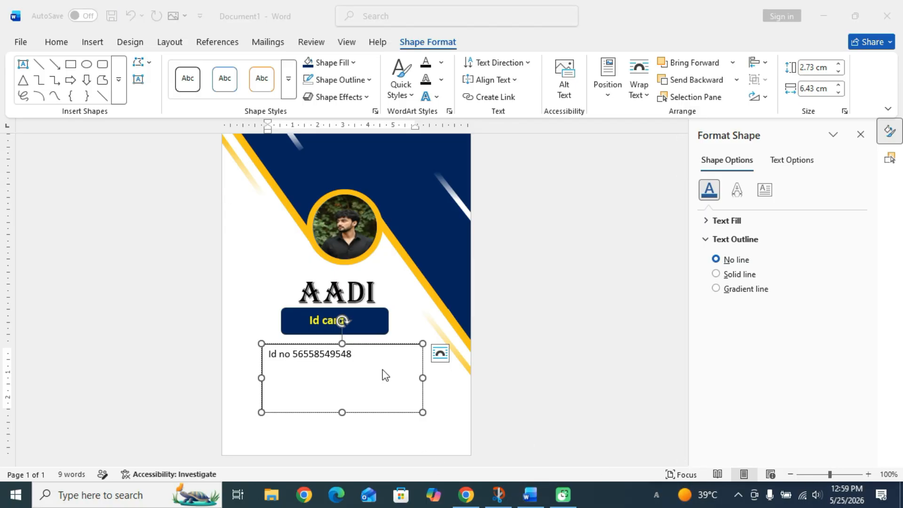
left_click(305, 371)
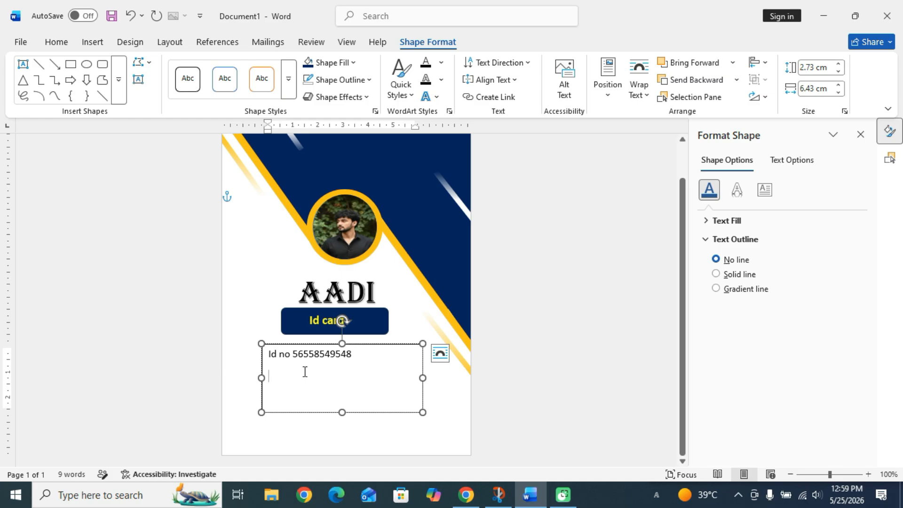
type("email")
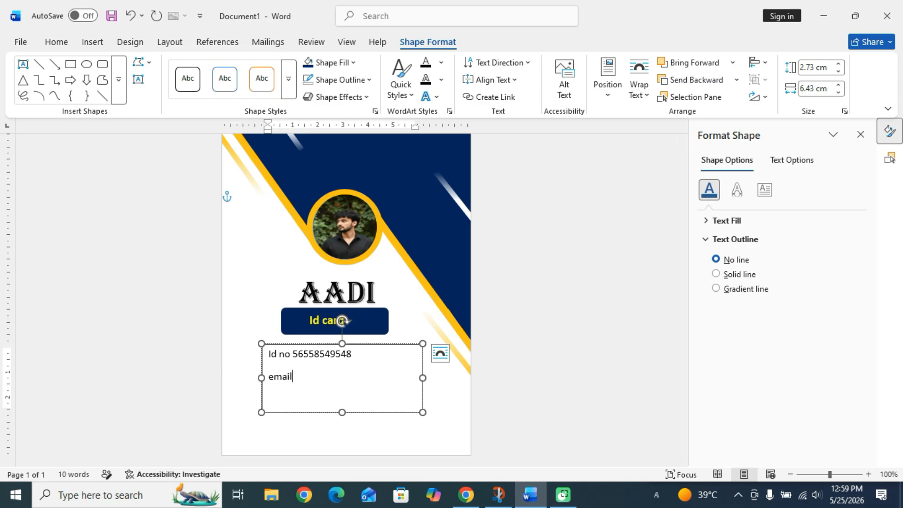
type("@gmail.com")
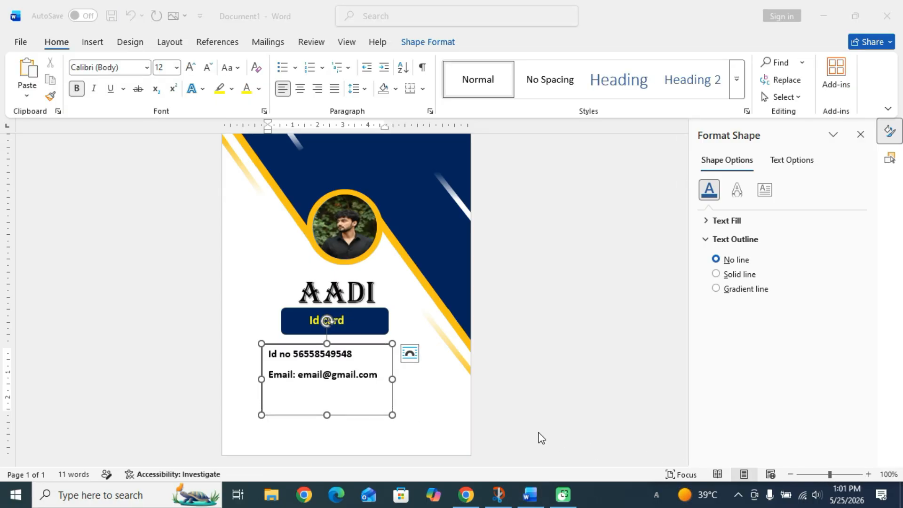
Add a 'Blood: b+' line below the email line in the details box, then deselect it.
left_click(379, 375)
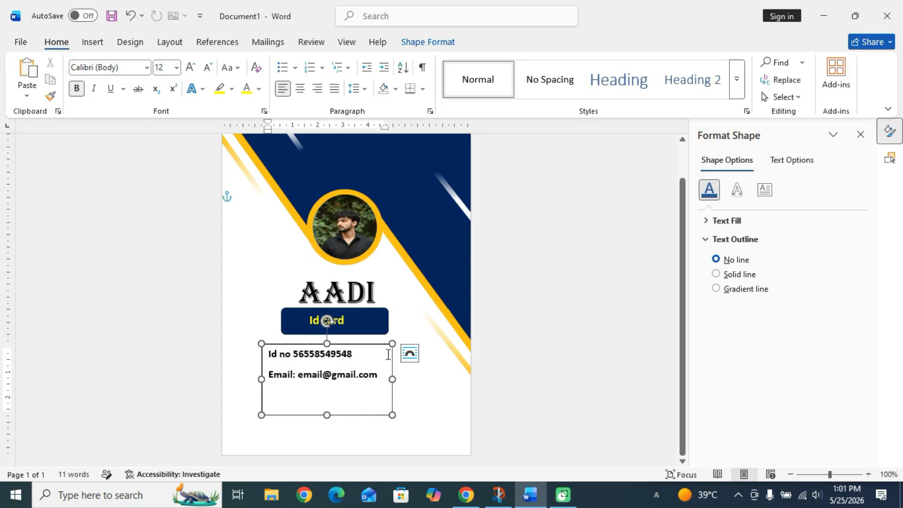
key("Return")
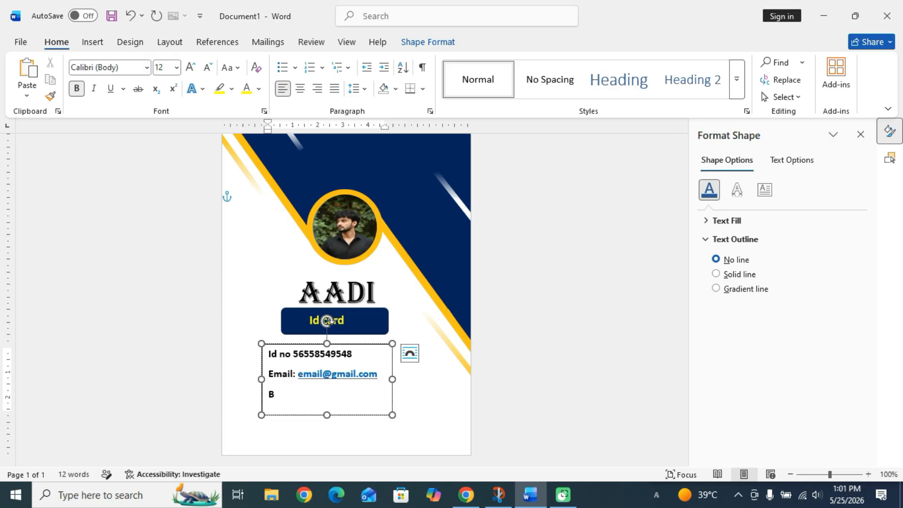
type("od")
key("BackSpace")
key("BackSpace")
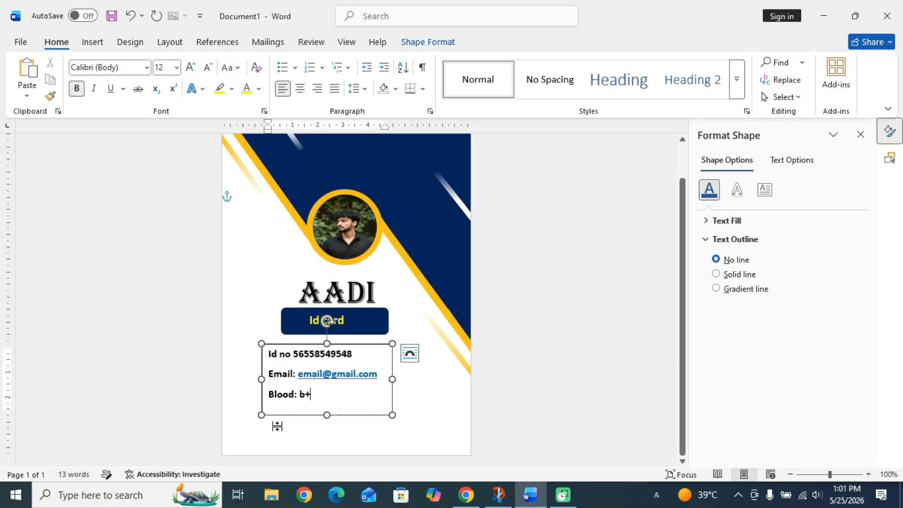
left_click(541, 287)
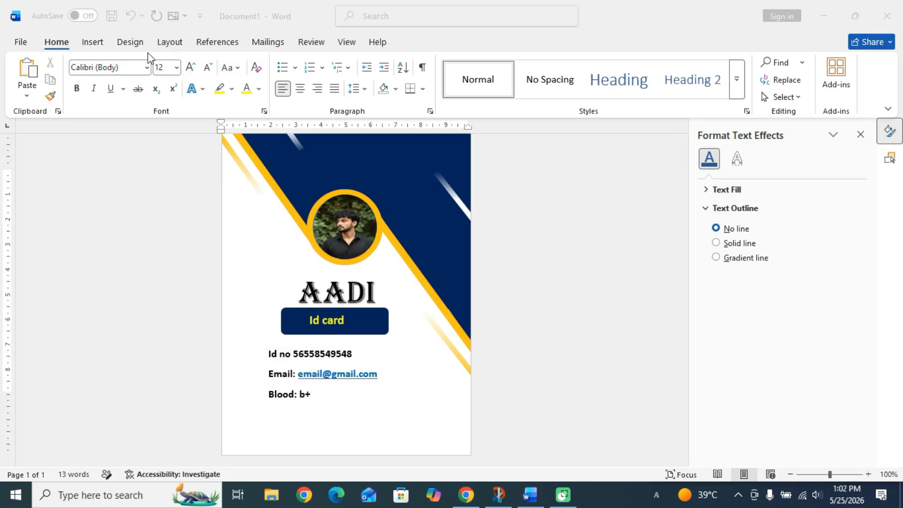
Draw a small square and rotate it about 45 degrees.
left_click(93, 43)
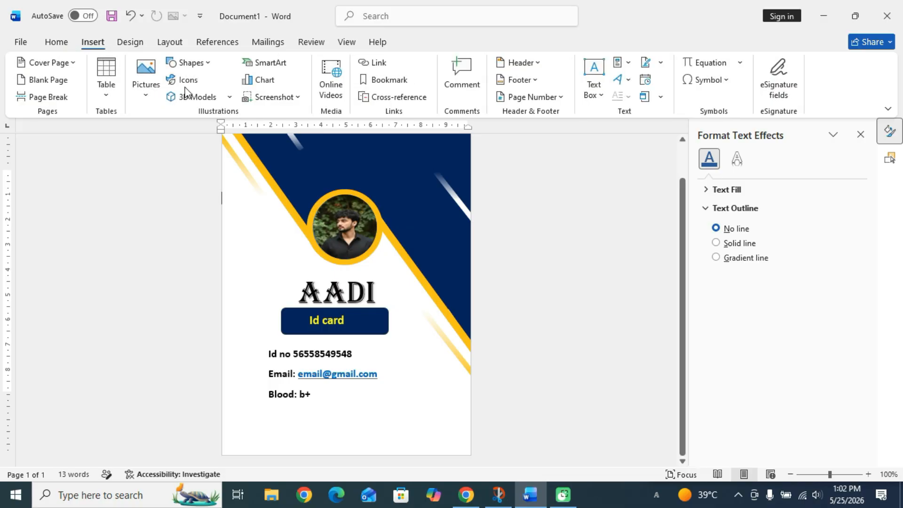
left_click(186, 63)
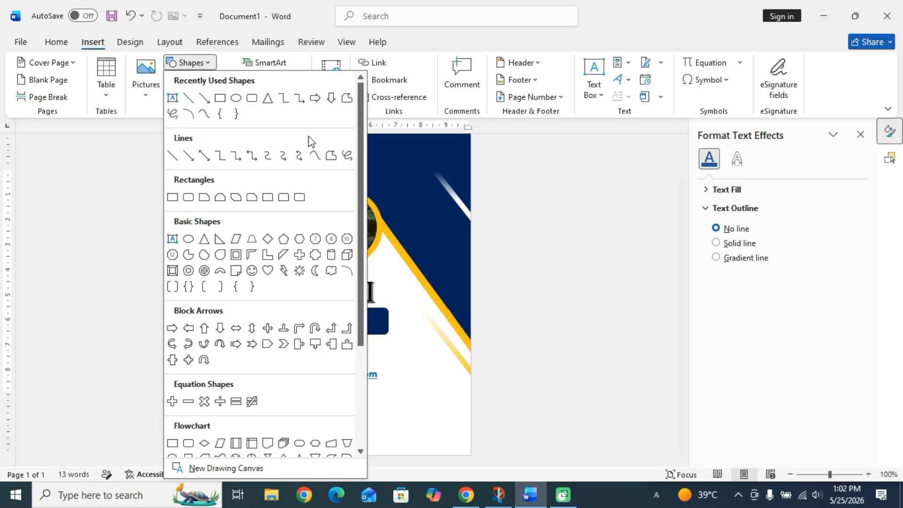
left_click(220, 98)
left_click_drag(249, 230, 293, 273)
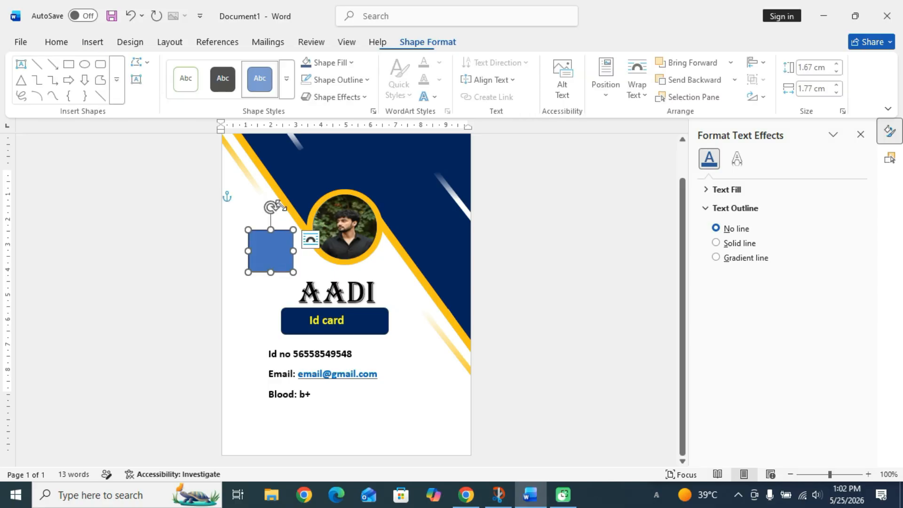
left_click_drag(272, 207, 451, 446)
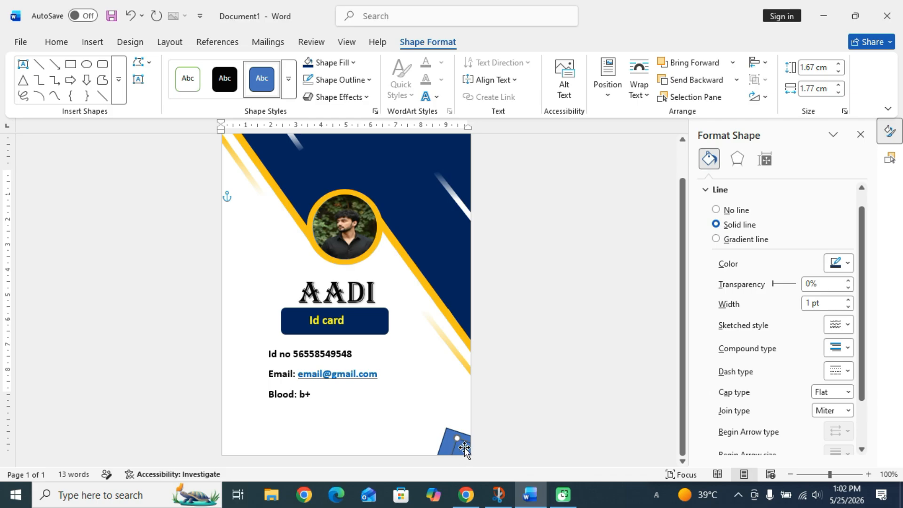
Position the tilted squares in the card's bottom-right corner.
mouse_move(464, 447)
left_mouse_down()
mouse_move(416, 408)
mouse_move(428, 415)
mouse_move(440, 398)
mouse_move(461, 393)
mouse_move(430, 407)
mouse_move(455, 439)
left_mouse_up()
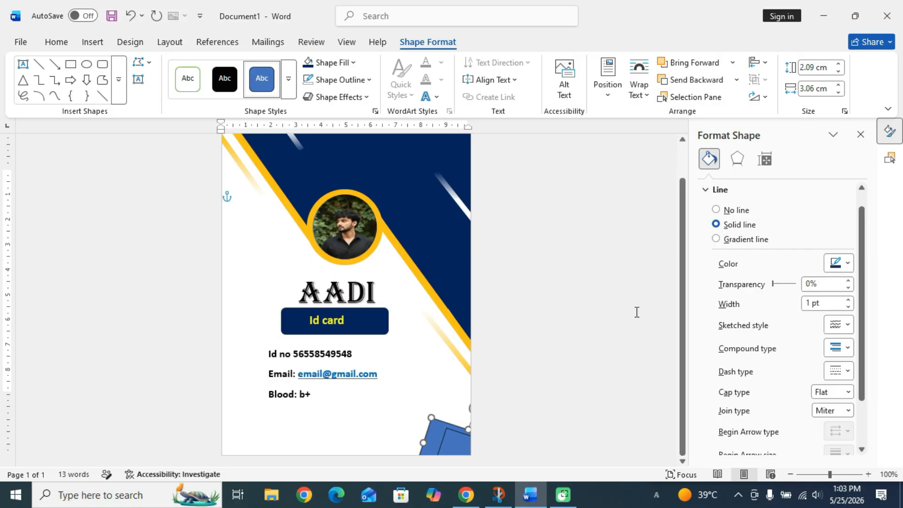
left_click_drag(442, 426, 448, 421)
left_click(454, 439)
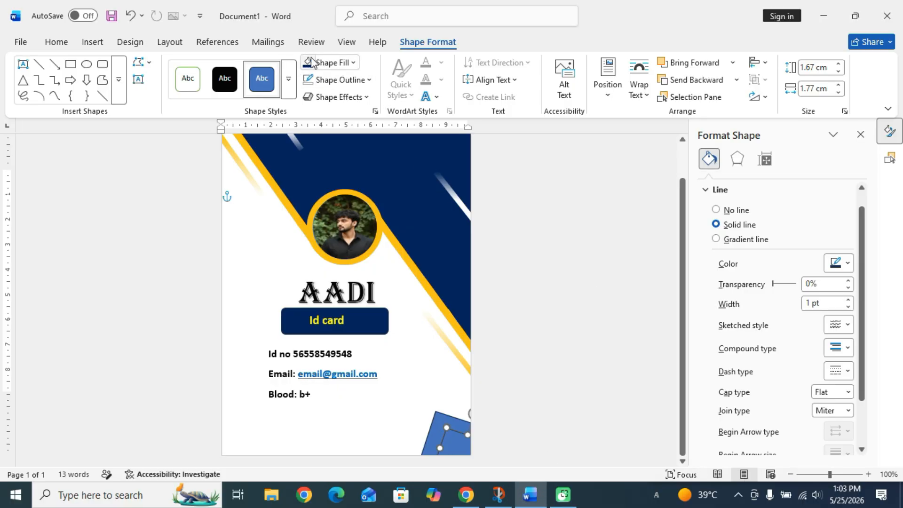
left_click(443, 430)
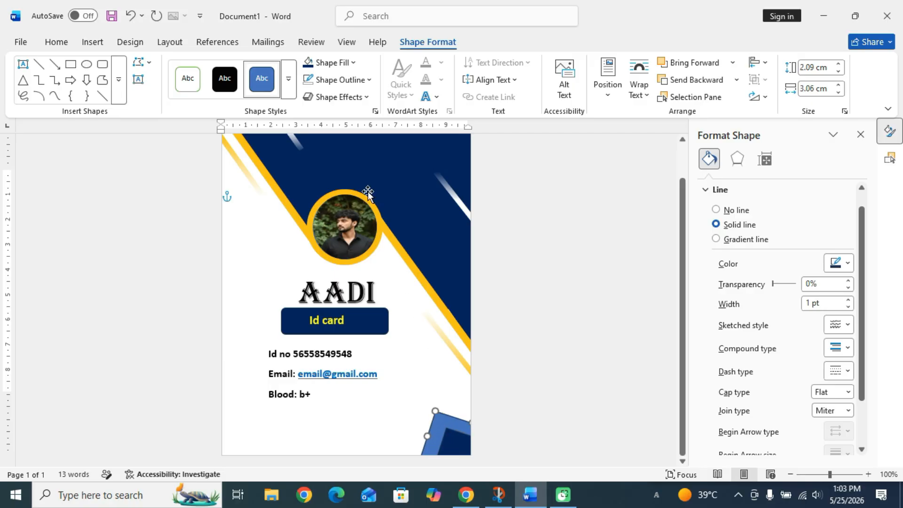
Fill the corner shapes navy and gold, remove outlines, and compare with the reference design.
left_click(330, 64)
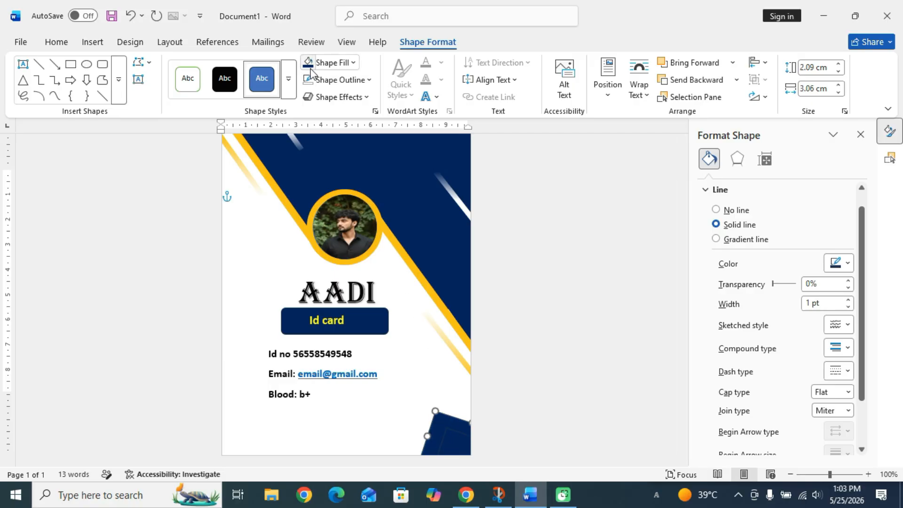
left_click(334, 69)
left_click(348, 262)
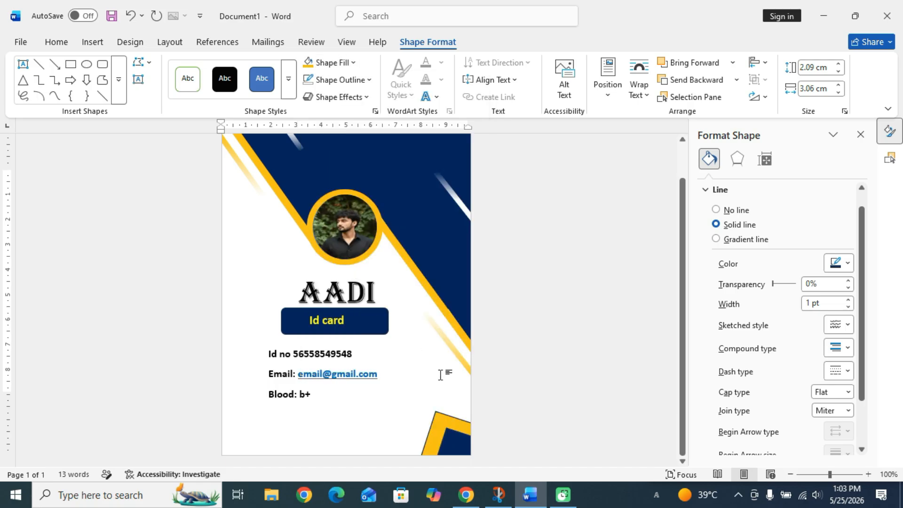
left_click(461, 431)
left_click(351, 79)
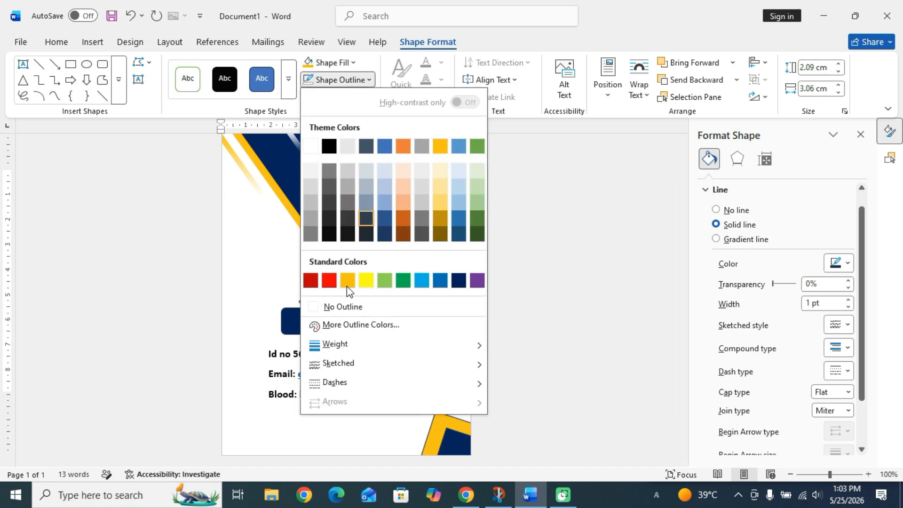
left_click(341, 310)
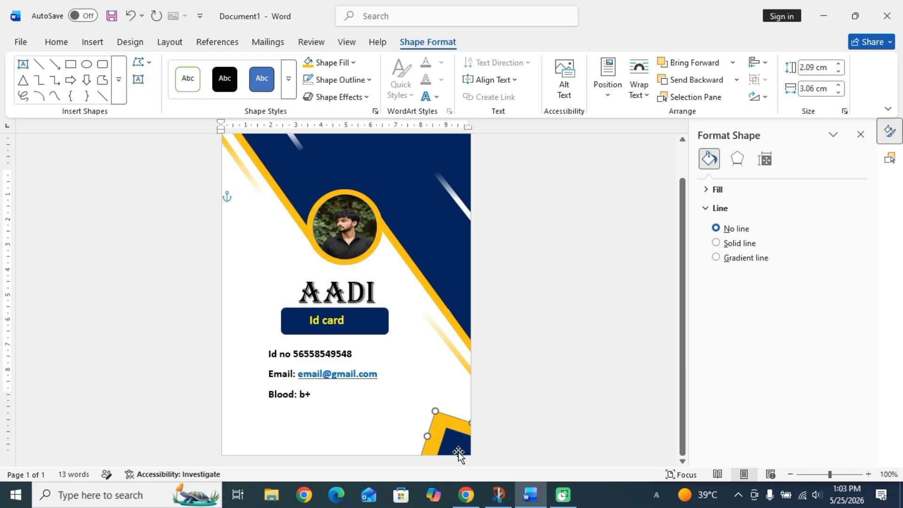
left_click(414, 413)
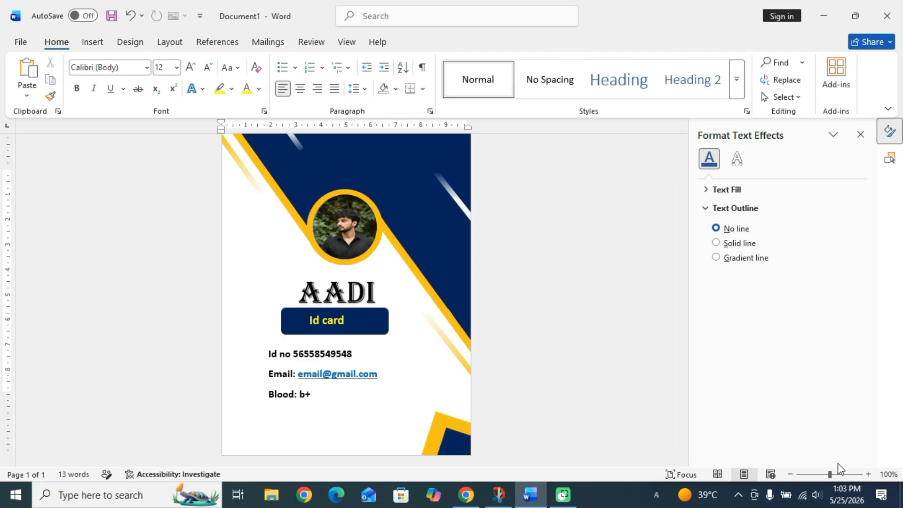
key("alt+Tab")
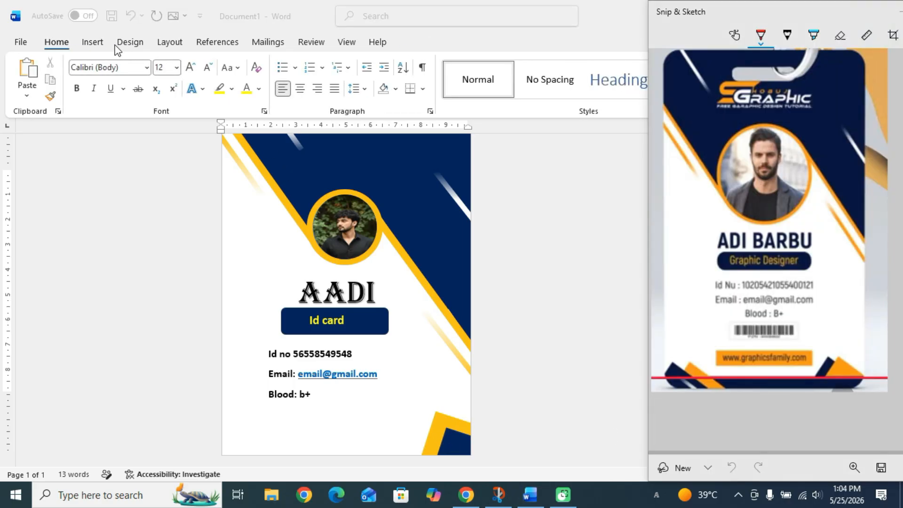
key("alt+Tab")
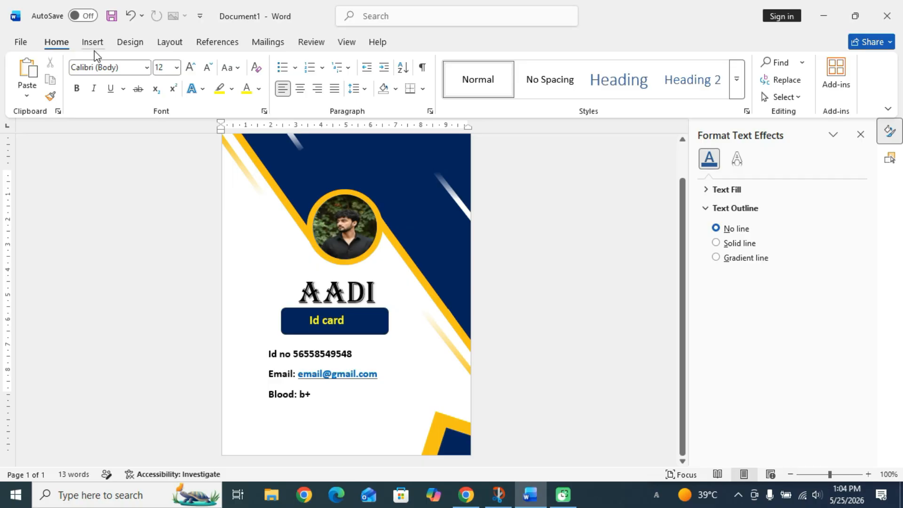
Draw a long rectangle bar along the card's bottom edge.
left_click(92, 42)
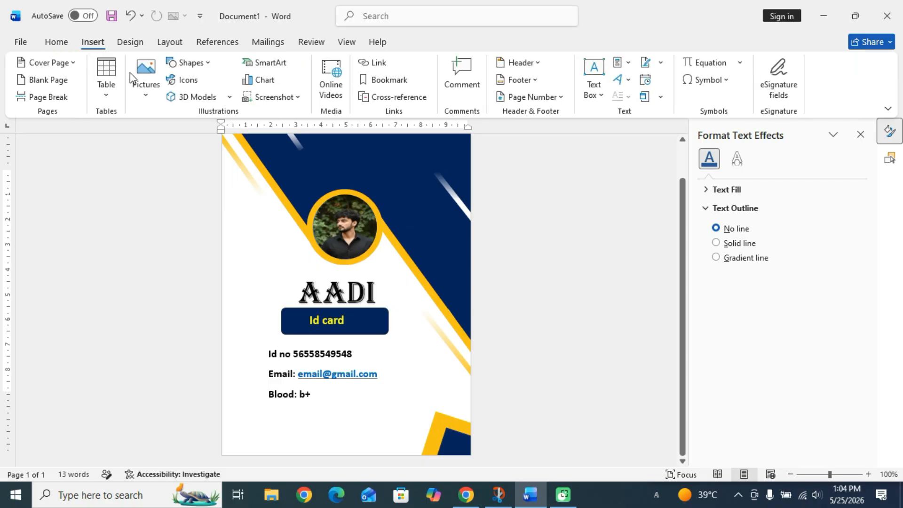
left_click(191, 64)
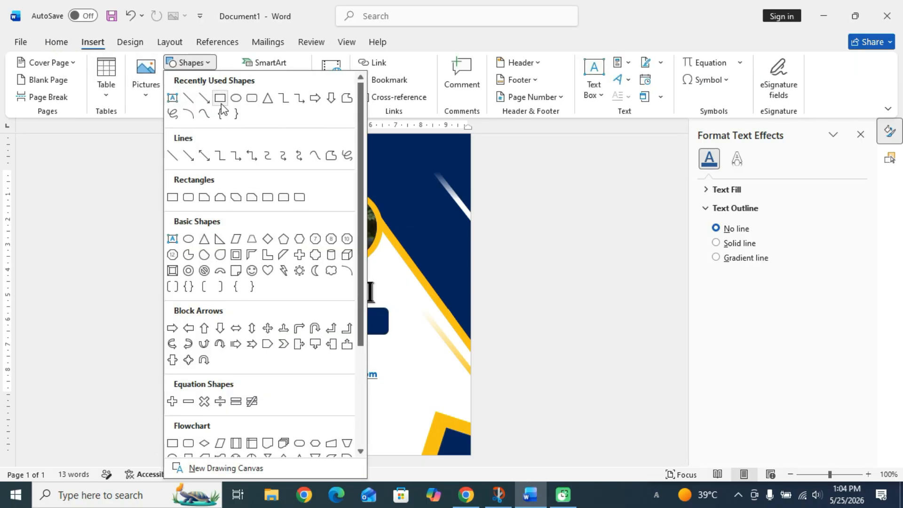
left_click(220, 101)
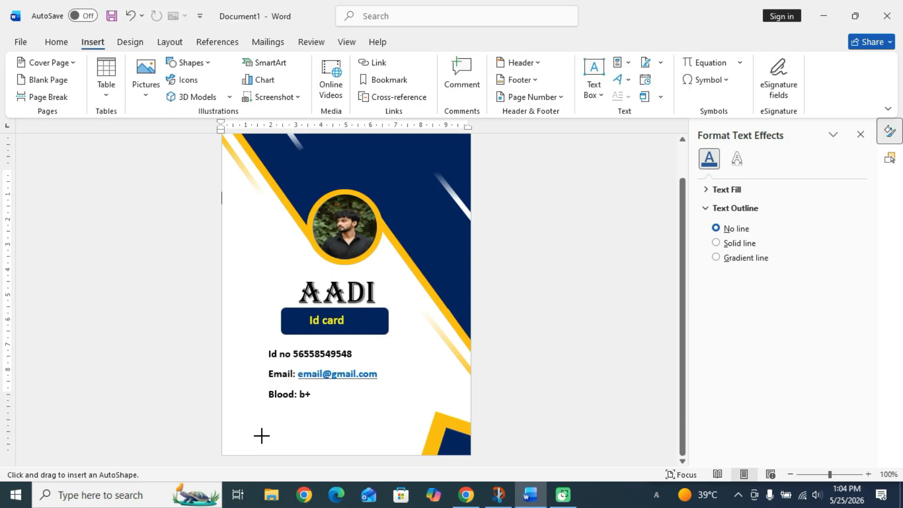
left_click_drag(262, 435, 455, 456)
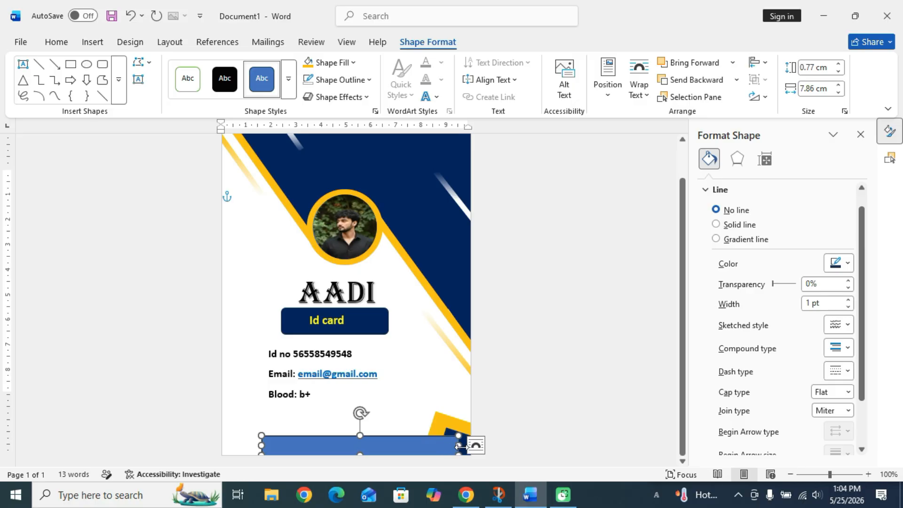
Give the bottom bar a solid outline and a dark navy fill.
left_click(716, 224)
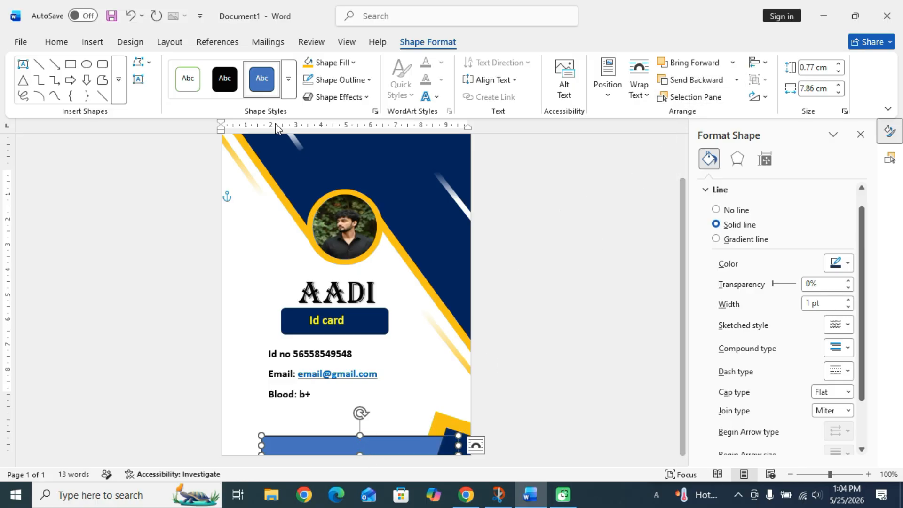
left_click(354, 63)
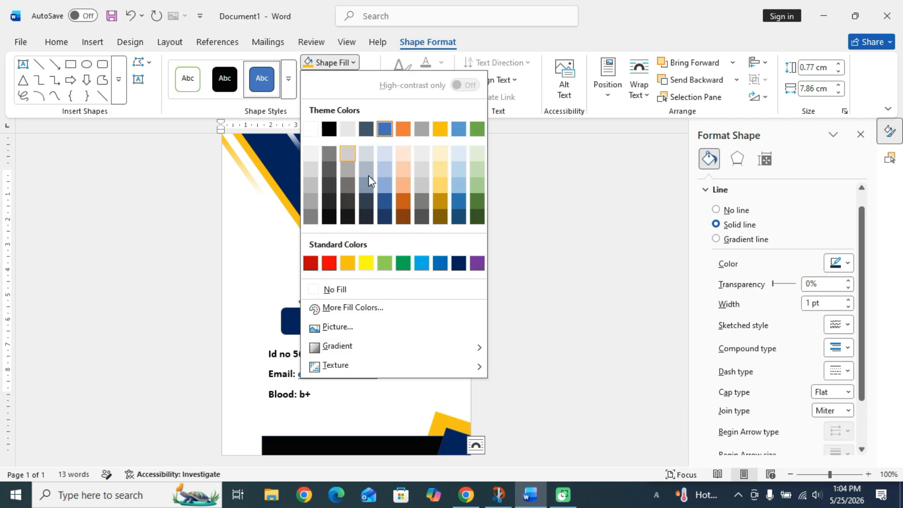
left_click(459, 264)
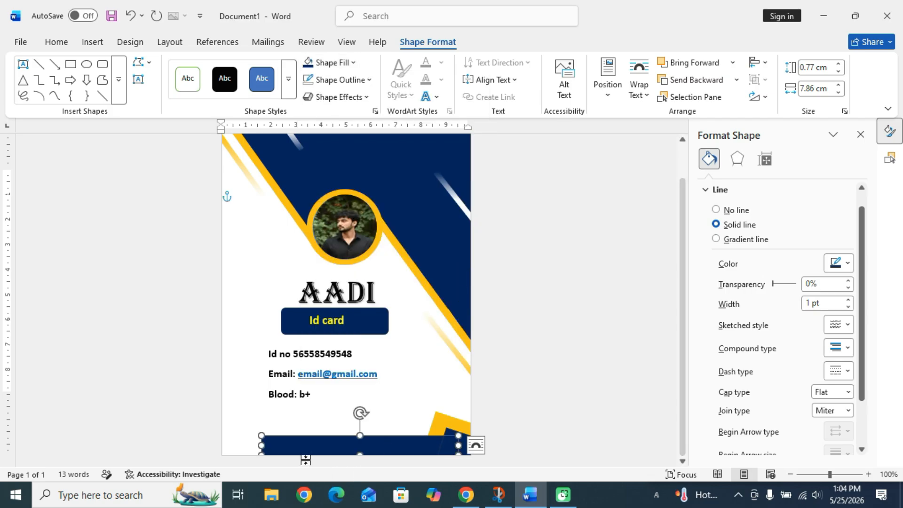
Draw a tilted rectangle stripe at the card's bottom and duplicate it beside the original.
left_click(92, 42)
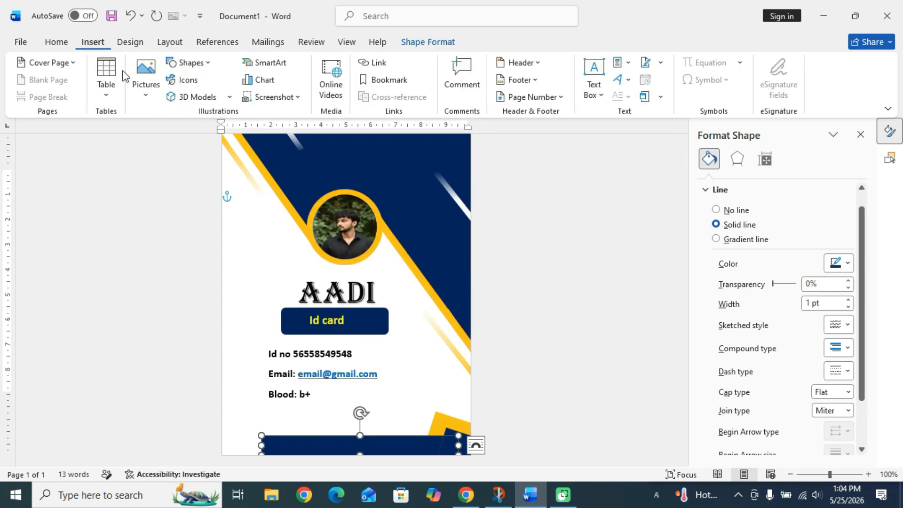
left_click(190, 64)
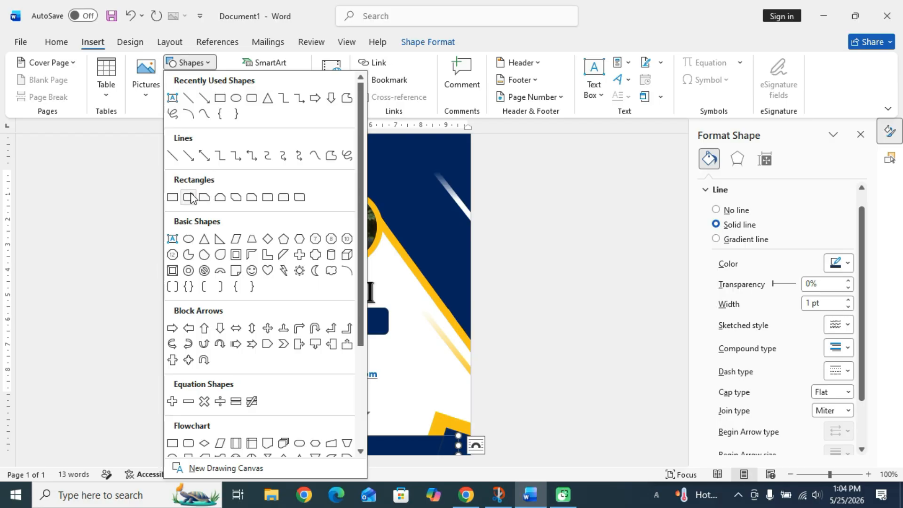
left_click(172, 197)
left_click_drag(236, 306, 265, 371)
left_click_drag(250, 282, 226, 289)
left_click_drag(247, 334, 314, 442)
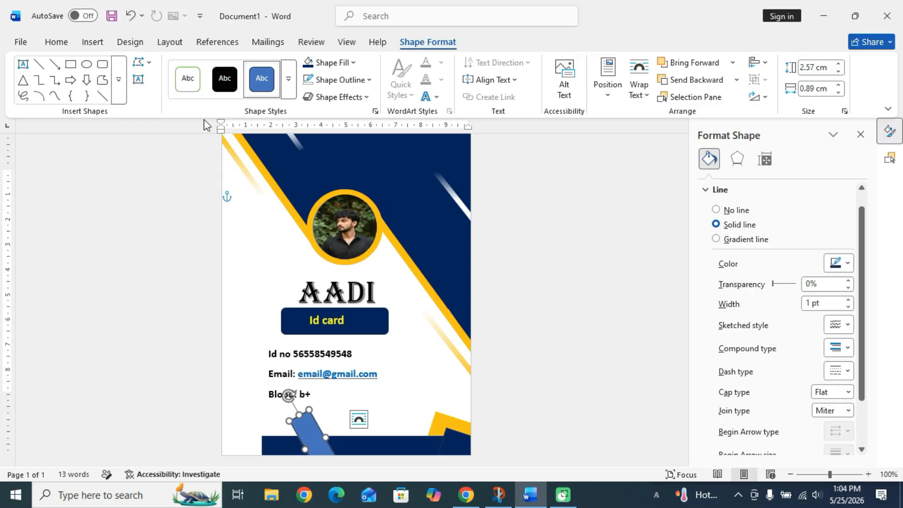
left_click_drag(308, 439, 289, 435)
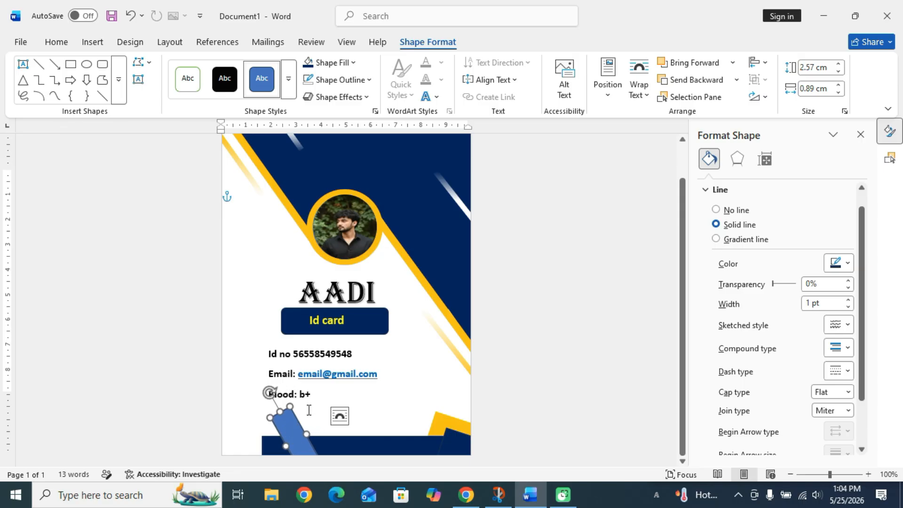
key("ctrl+d")
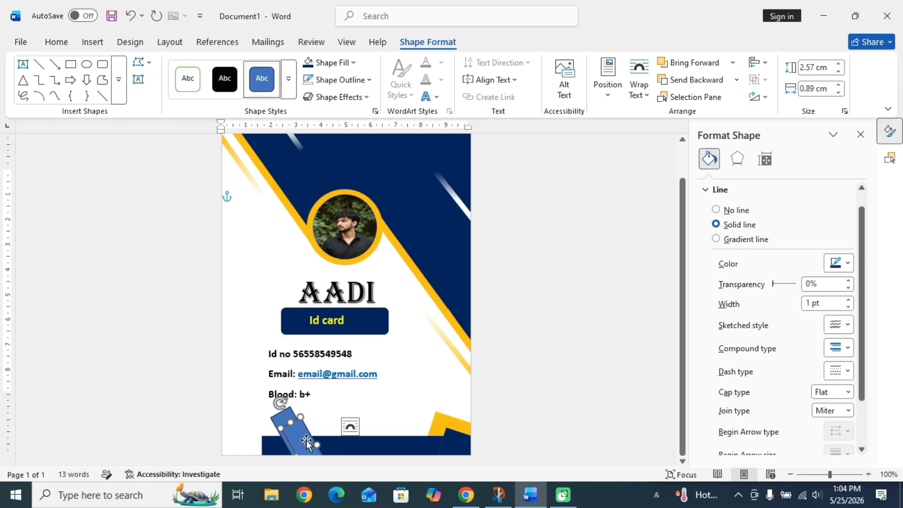
left_click_drag(307, 439, 271, 430)
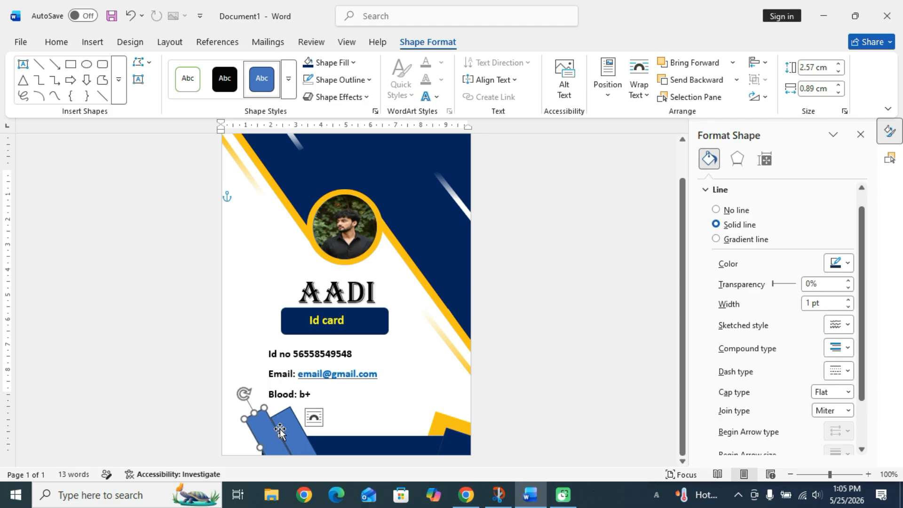
Remove the outlines from both tilted stripes and shift the stripe right along the bottom.
left_click(292, 430)
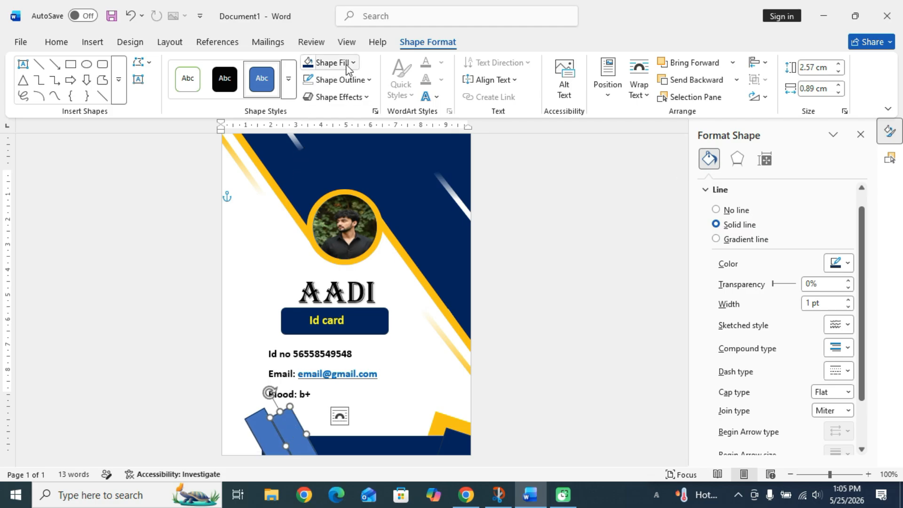
left_click(348, 84)
left_click(336, 307)
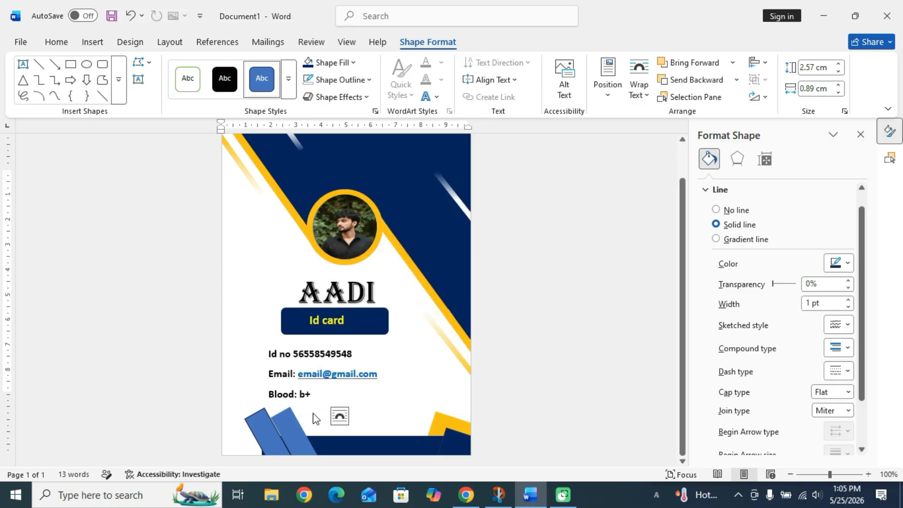
left_click(269, 436)
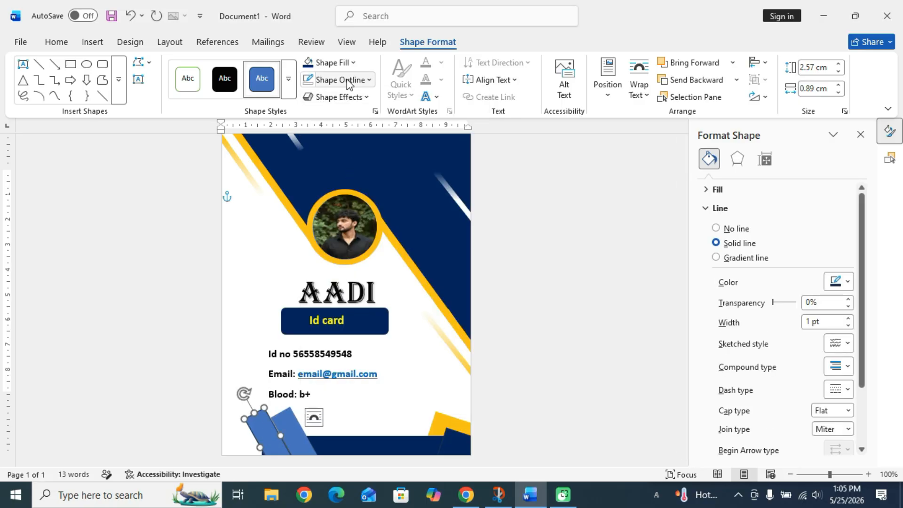
left_click(329, 80)
left_click(363, 307)
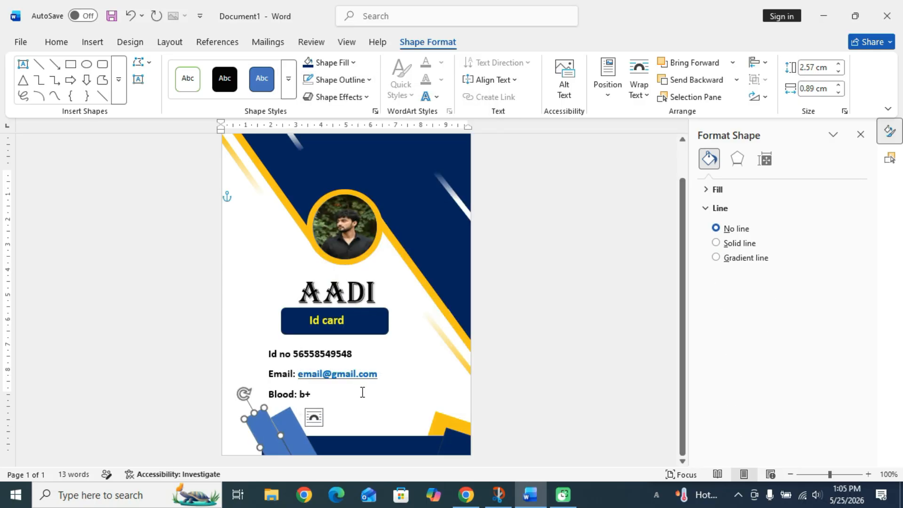
key("Right")
key("Right")
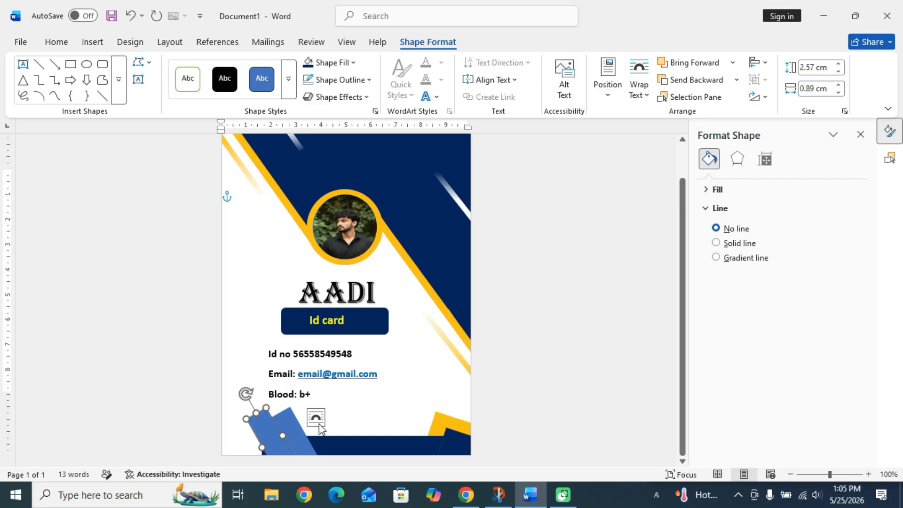
left_click_drag(292, 437, 307, 429)
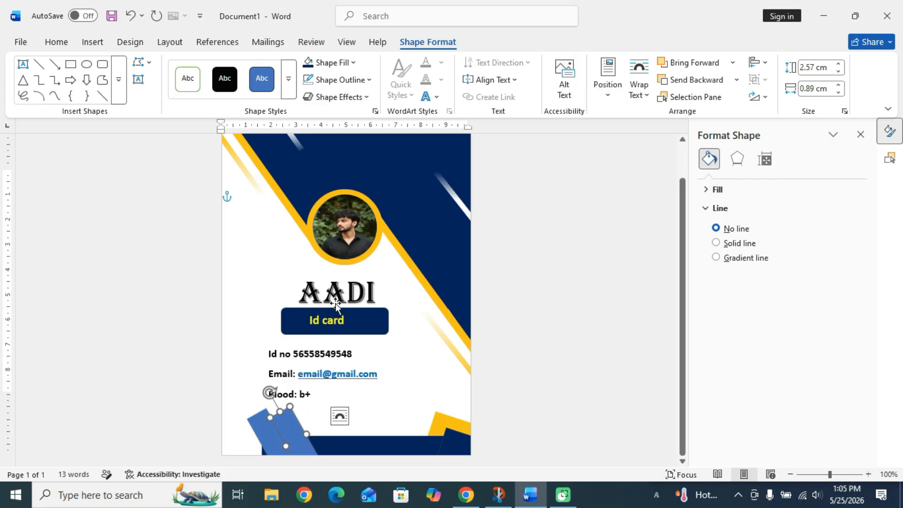
Fill one stripe navy and the bottom-left corner stripe gold.
left_click(348, 62)
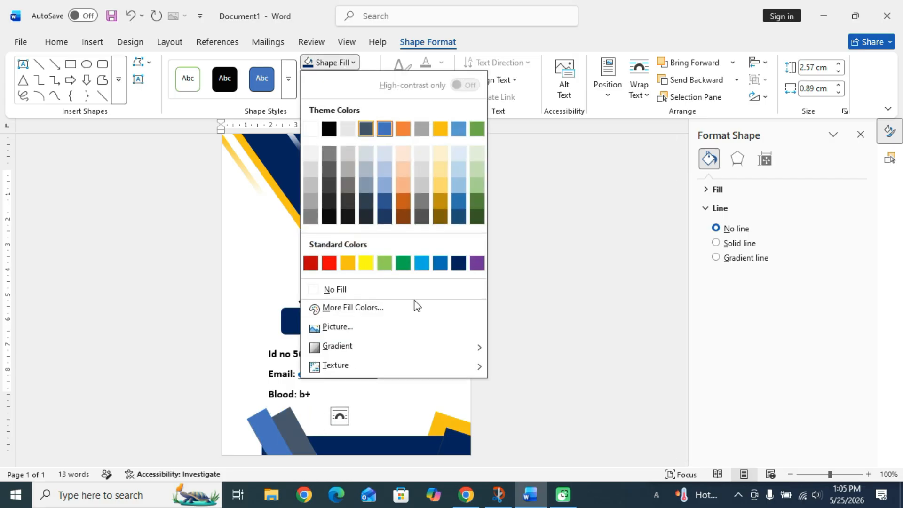
left_click(459, 263)
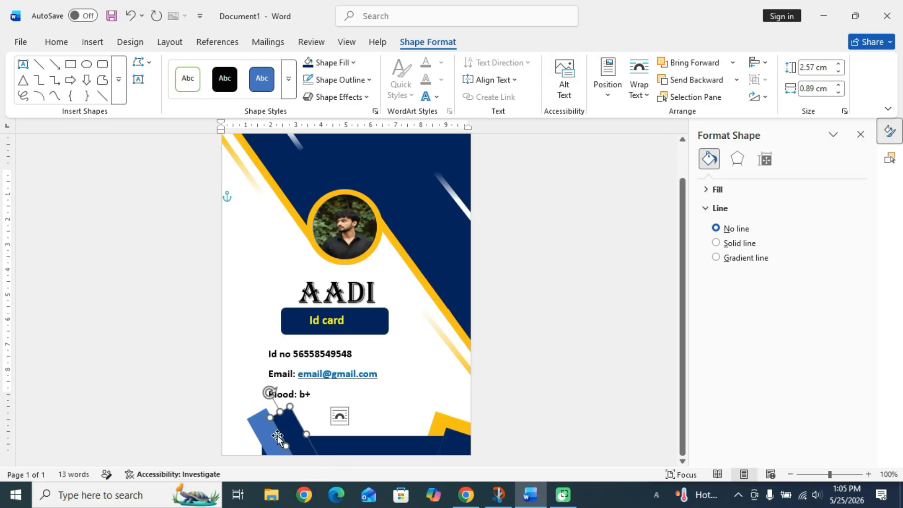
left_click_drag(278, 435, 254, 435)
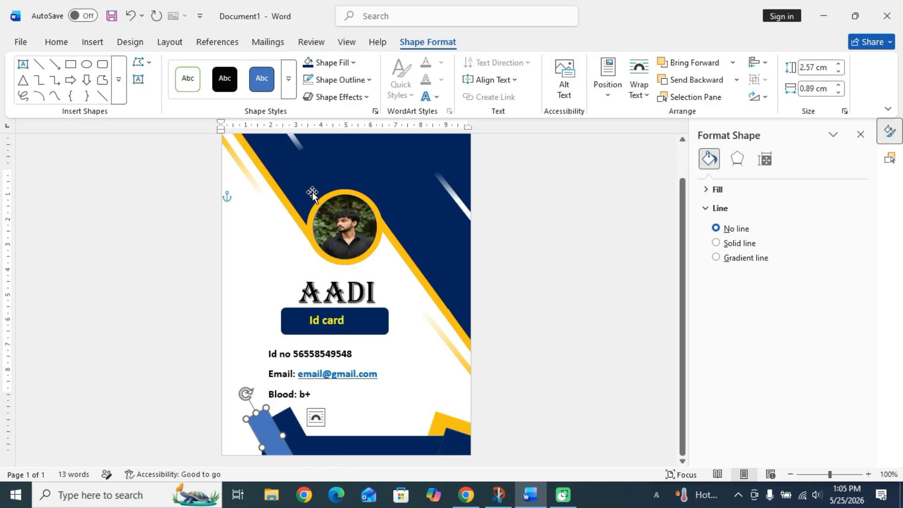
left_click(353, 63)
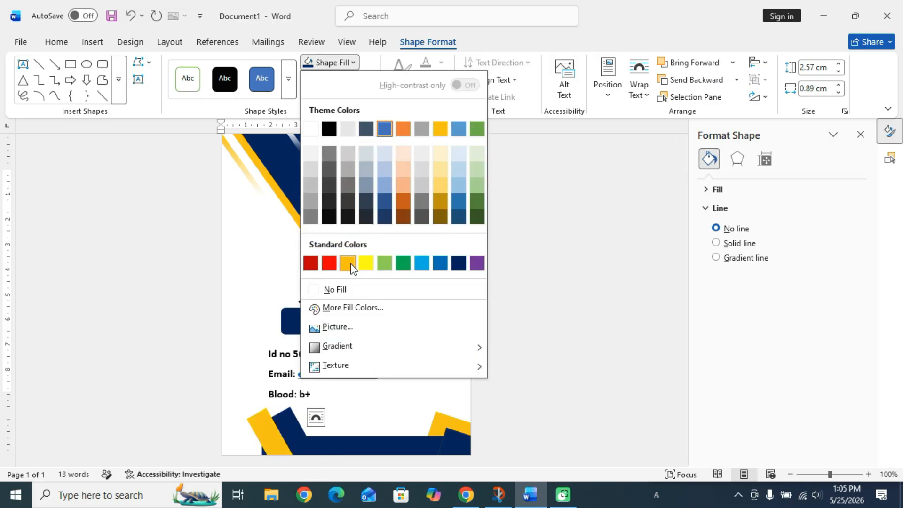
left_click(348, 262)
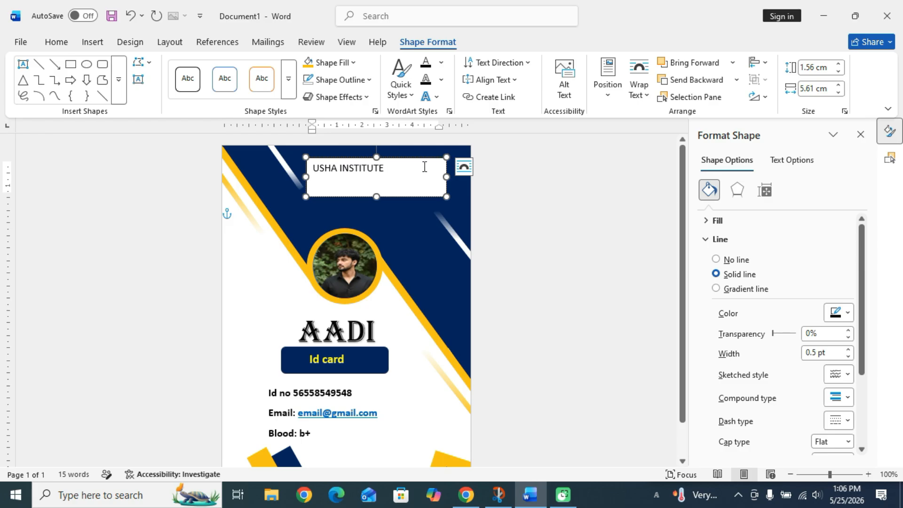
Set the USHA INSTITUTE header in Algerian 20 pt and widen its box to one line.
left_click_drag(424, 167, 310, 169)
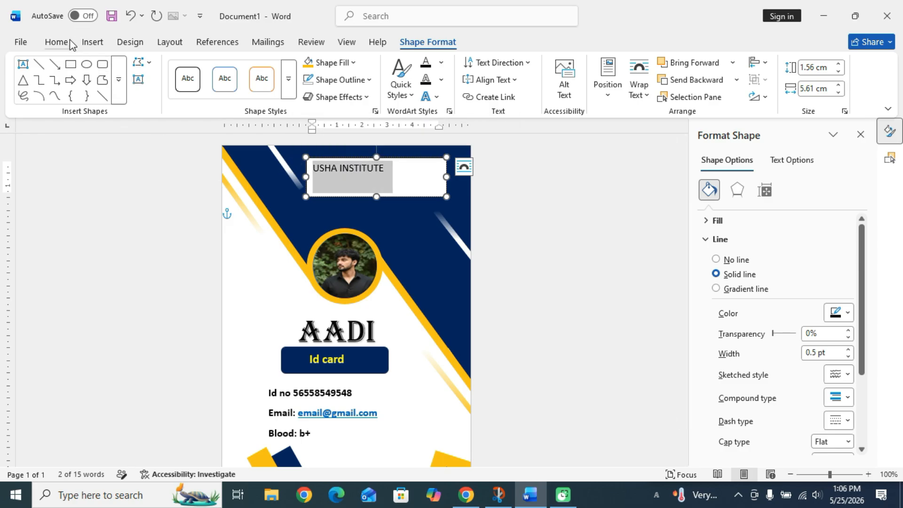
left_click(56, 42)
left_click(191, 67)
left_click(191, 67)
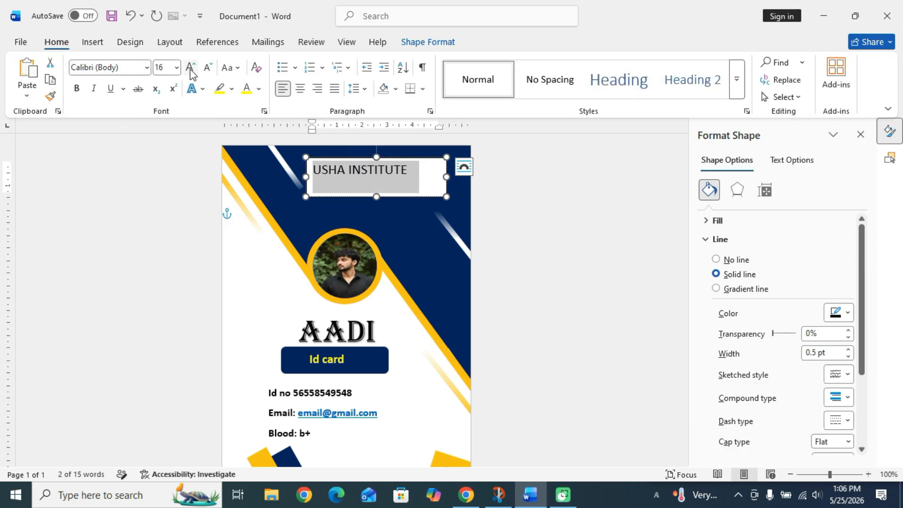
left_click(191, 67)
left_click(133, 67)
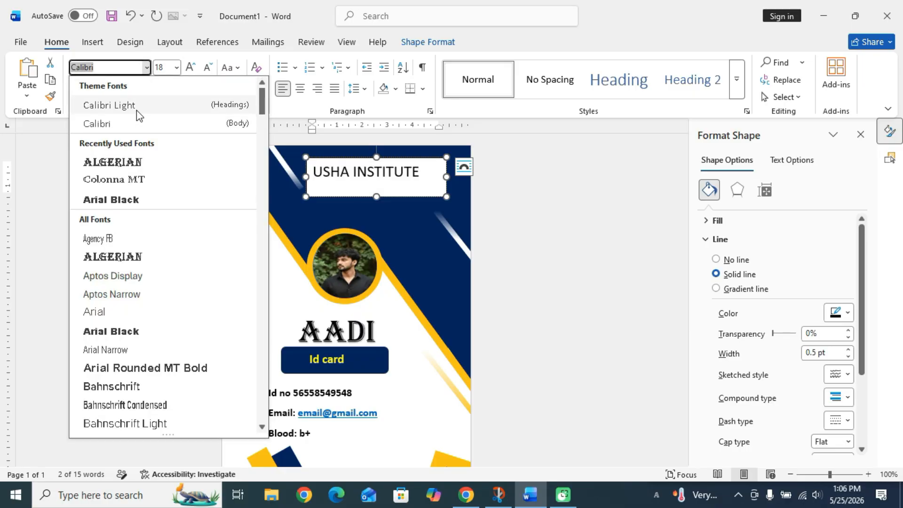
left_click(135, 163)
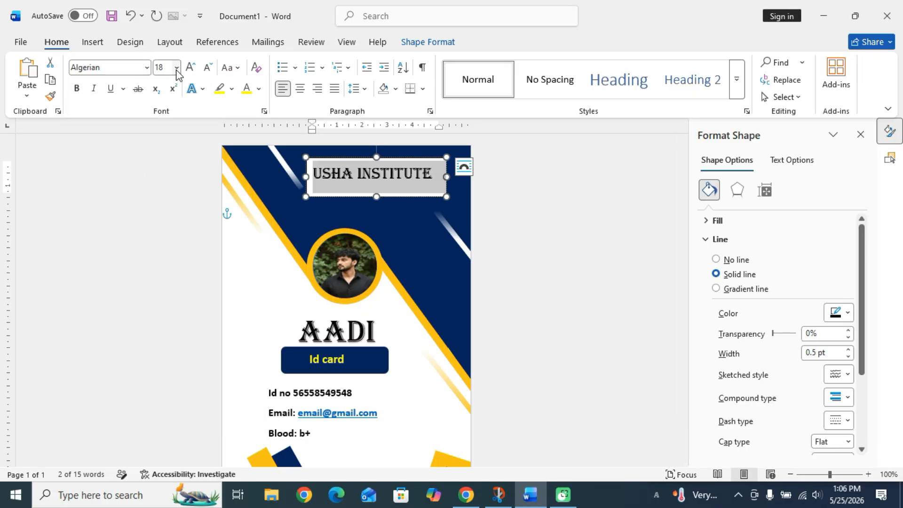
left_click(190, 67)
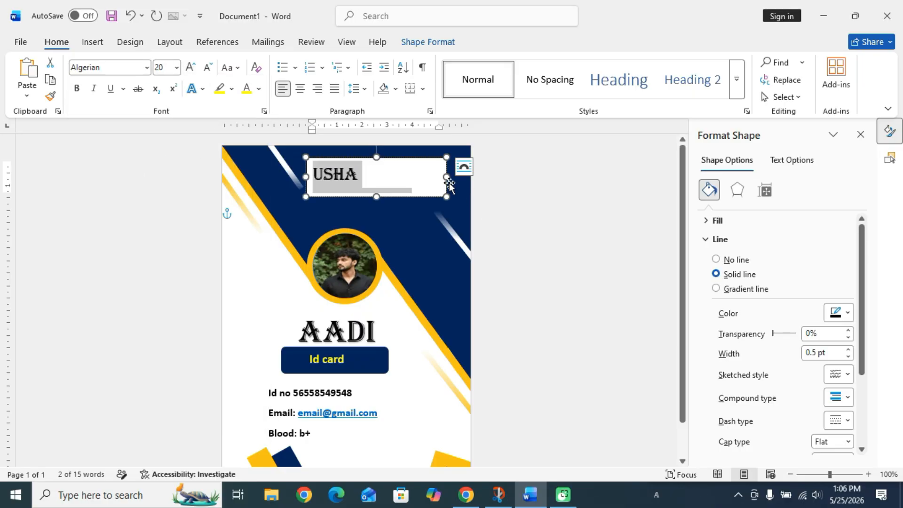
left_click_drag(447, 176, 454, 176)
Give the header text box no fill and no outline.
left_click(421, 43)
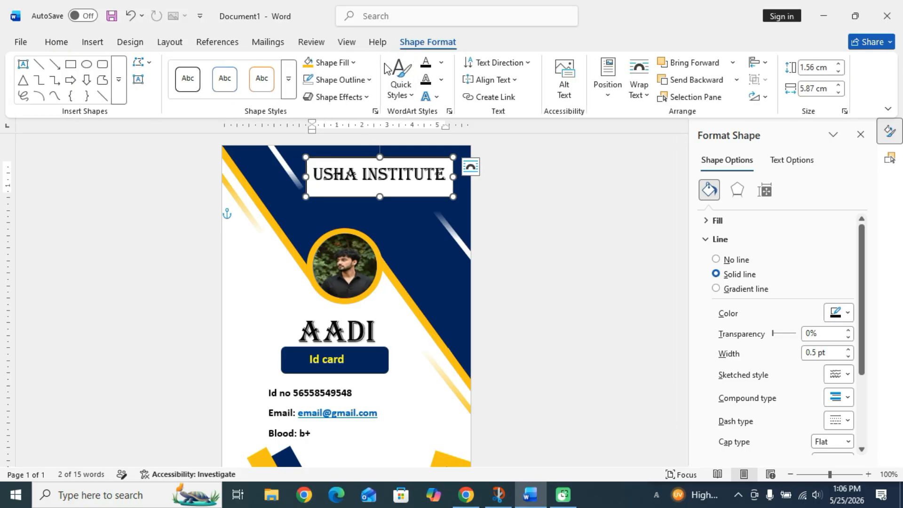
left_click(349, 63)
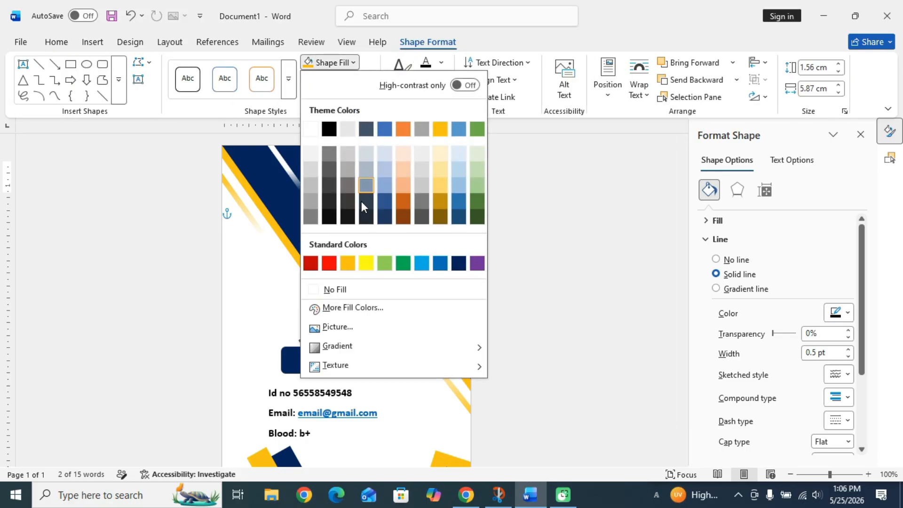
left_click(370, 289)
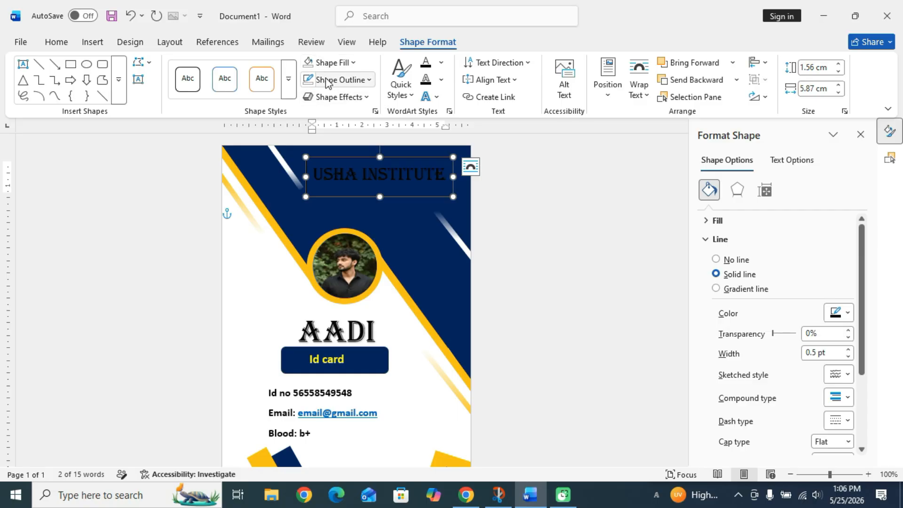
left_click(326, 82)
left_click(368, 308)
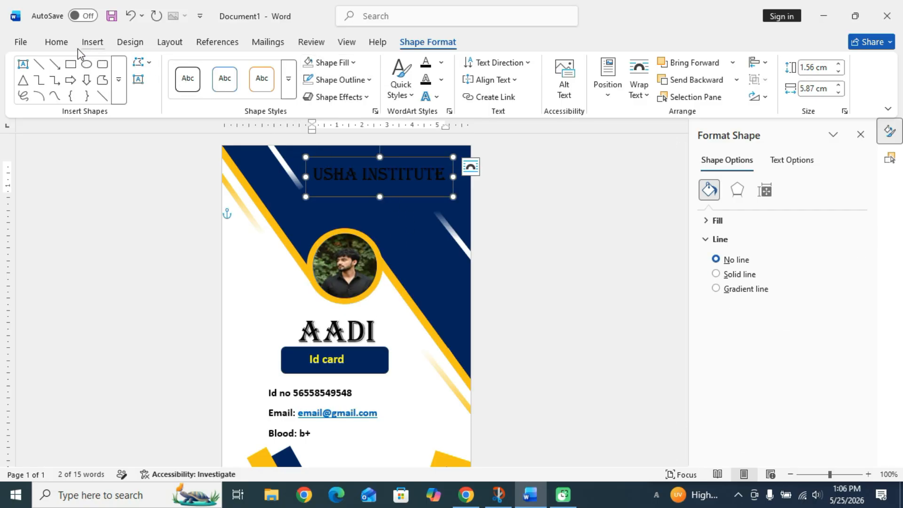
Make the USHA INSTITUTE text white.
left_click(56, 42)
left_click(258, 88)
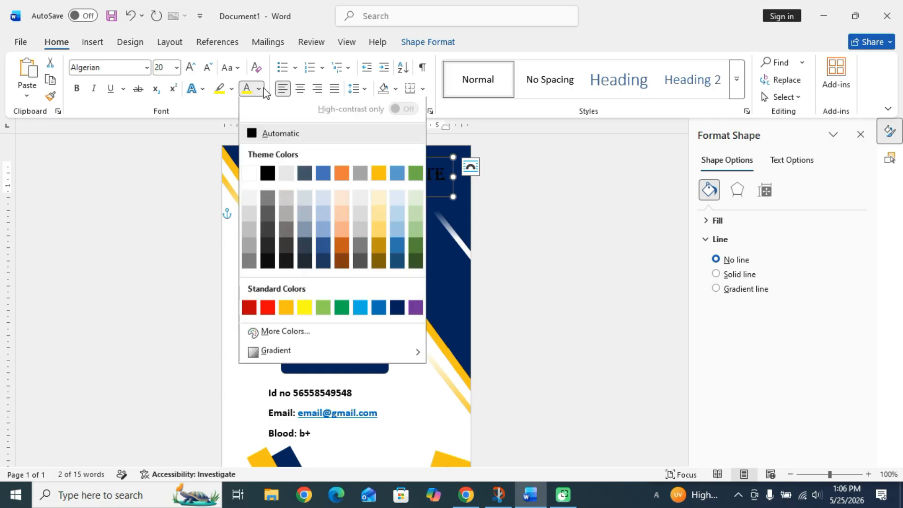
left_click(443, 173)
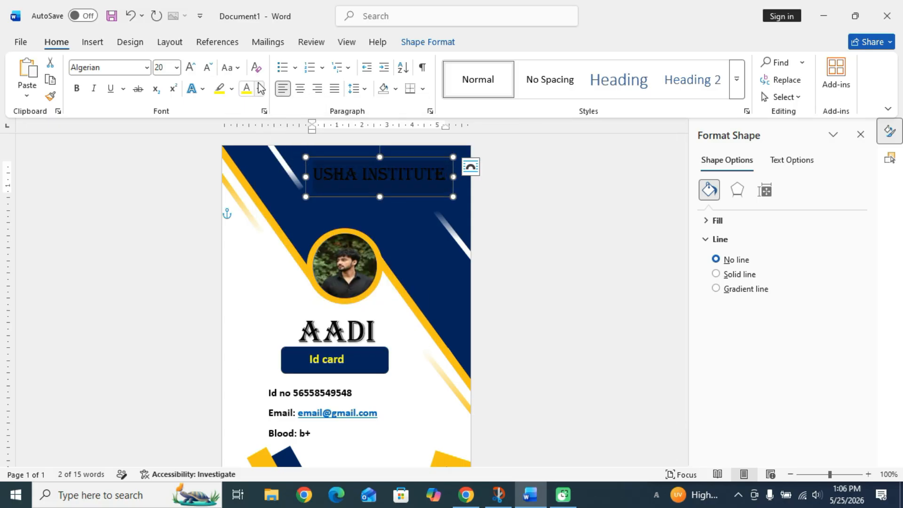
left_click(258, 88)
left_click(250, 175)
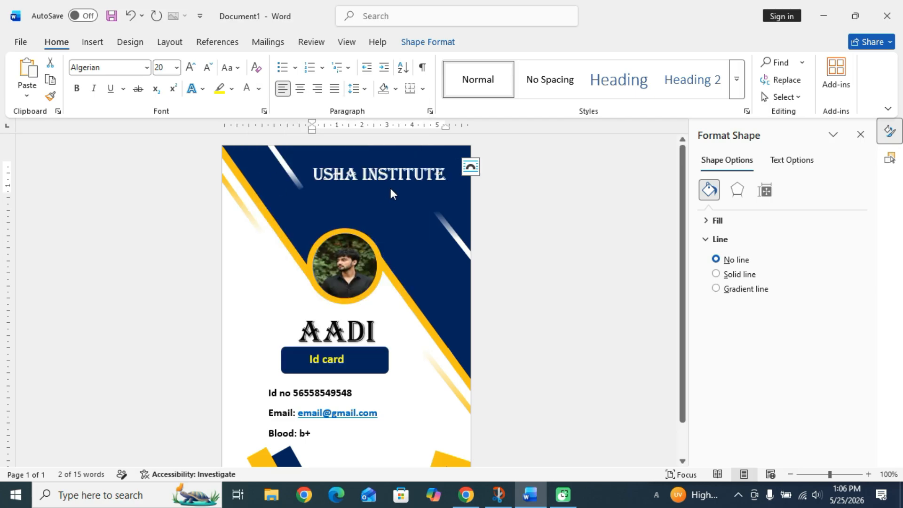
left_click(395, 196)
left_click(402, 238)
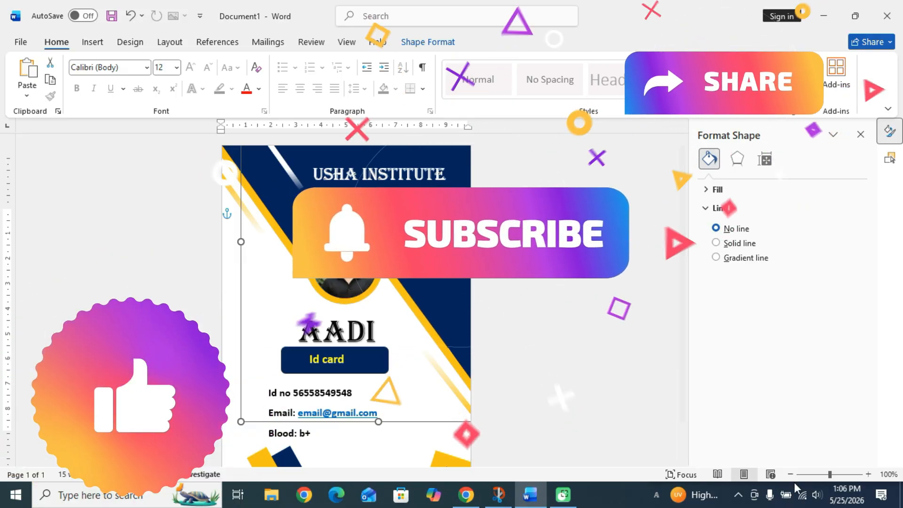
Zoom the view out to 60% and scroll down the page.
left_click(833, 483)
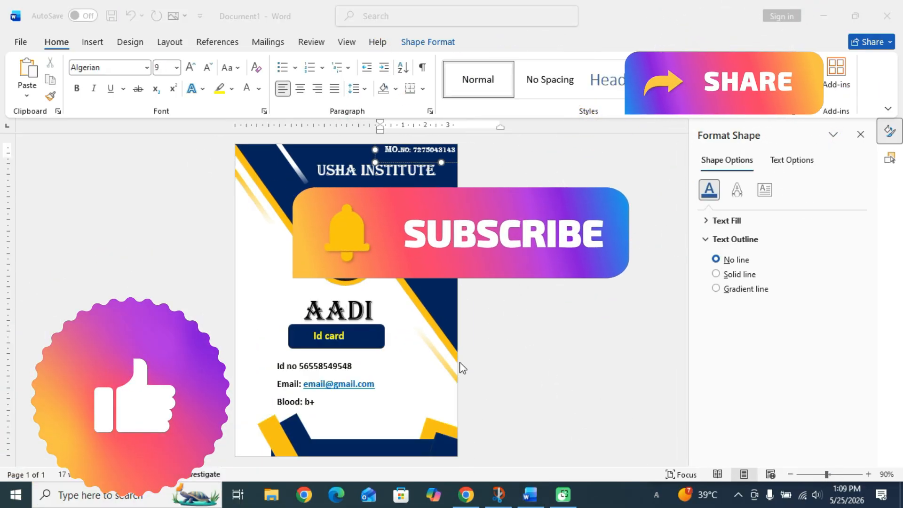
scroll(460, 369, "down", 3)
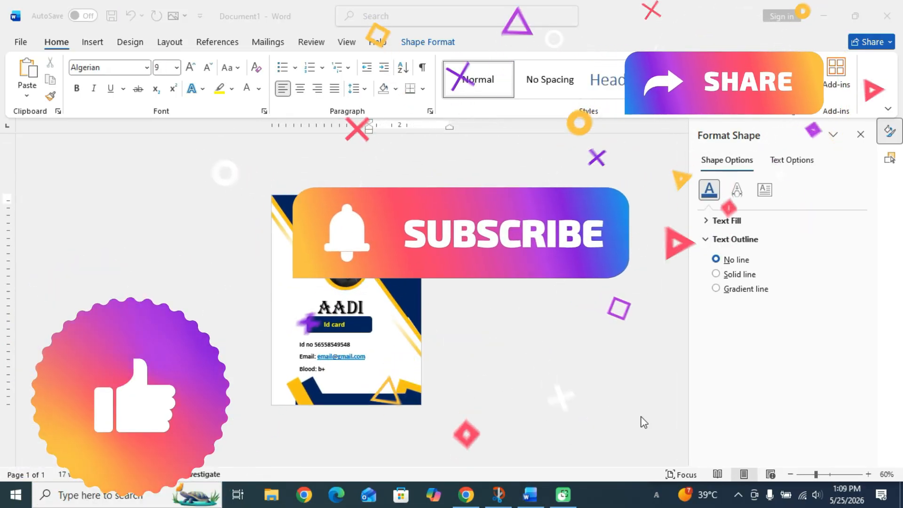